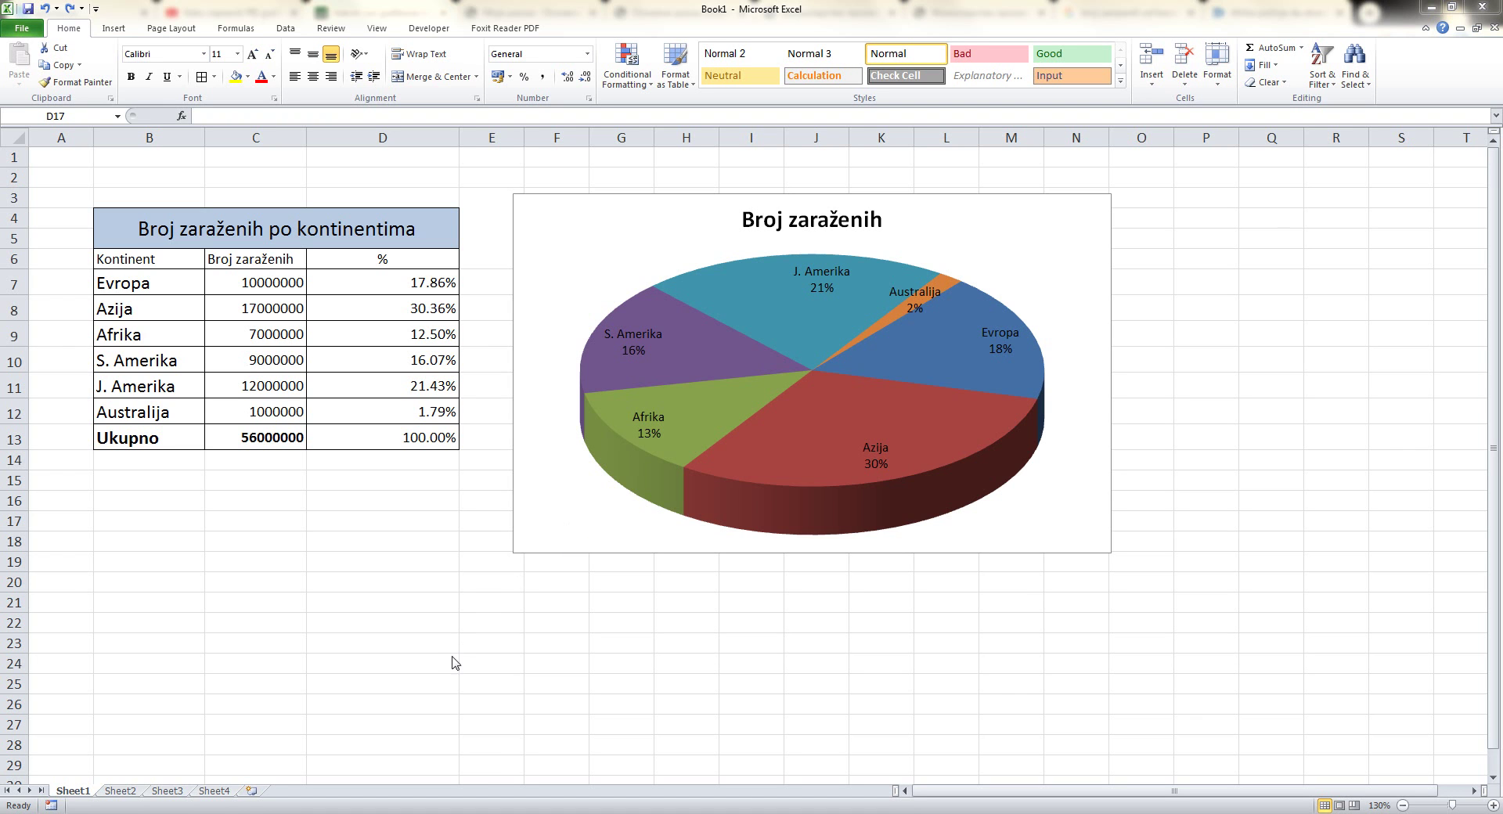
Switch from Sheet1's infection table and 3D pie chart to the blank Sheet2.
click(130, 792)
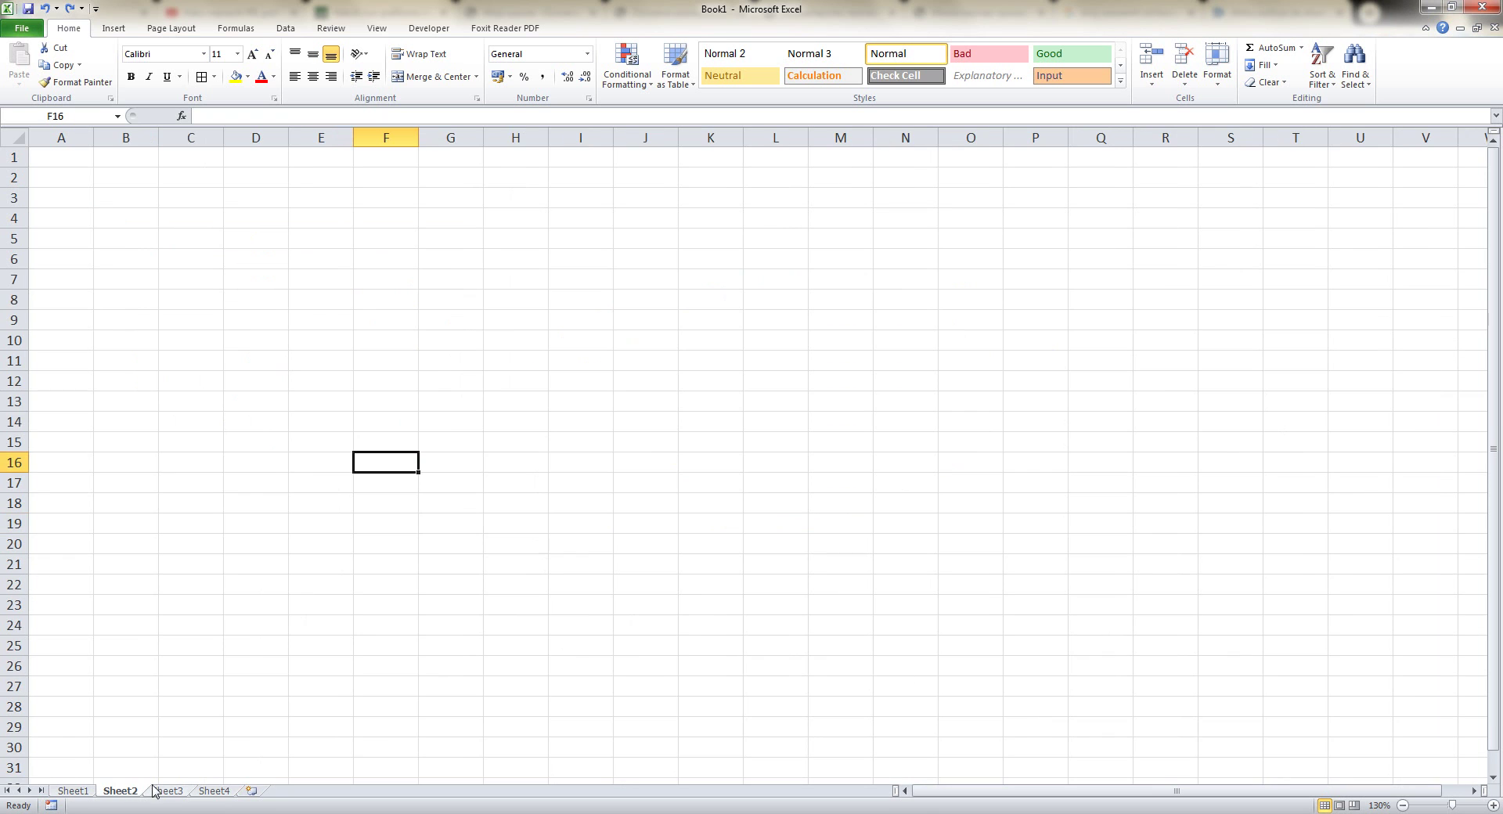
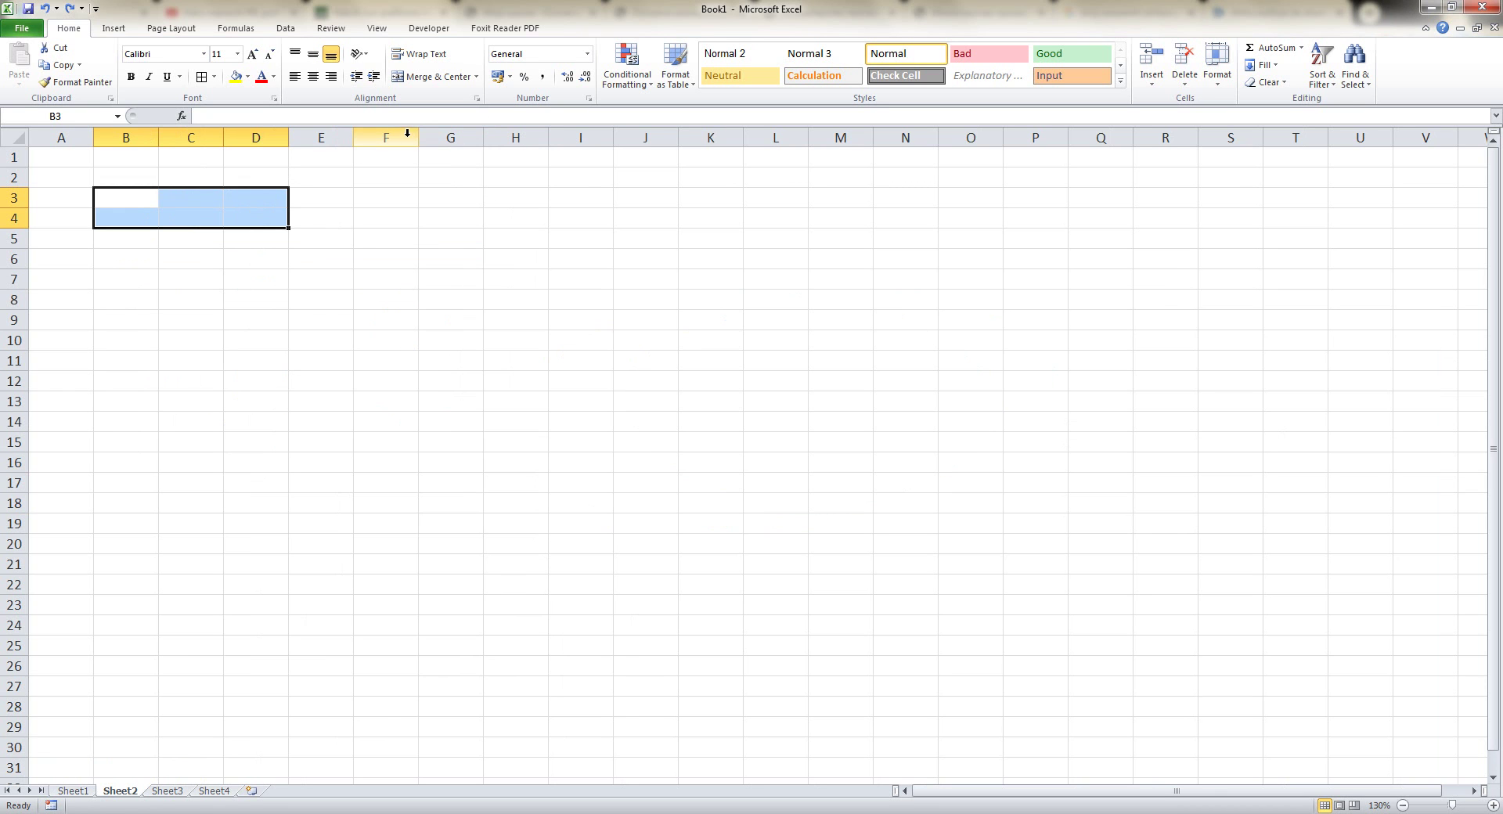
Merge B3:D4 and enter the title 'Broj zaraženih po kontinentima'.
click(430, 77)
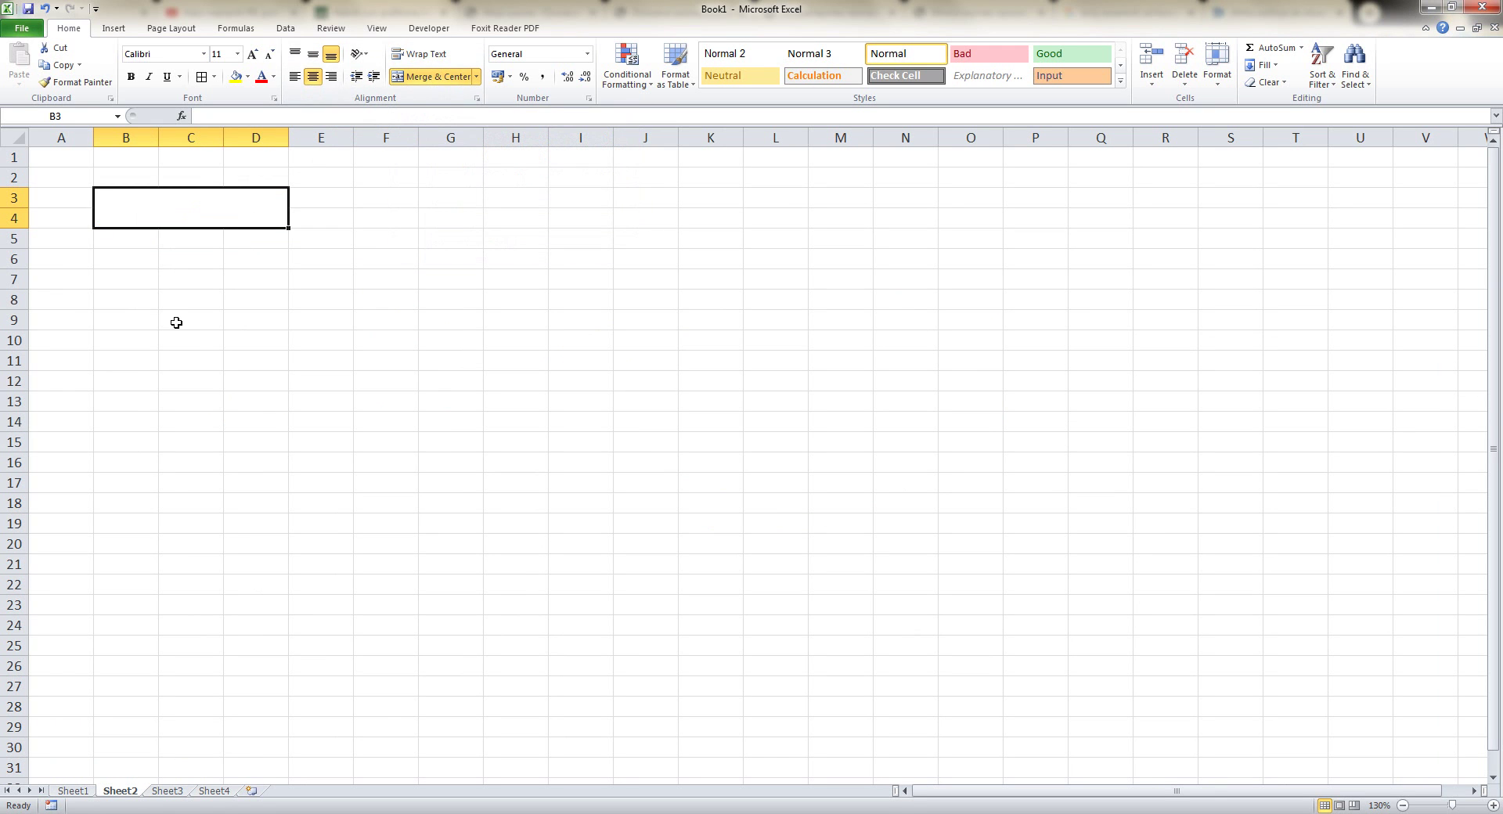
text(Broj zaraženih po kontinentima)
key(Return)
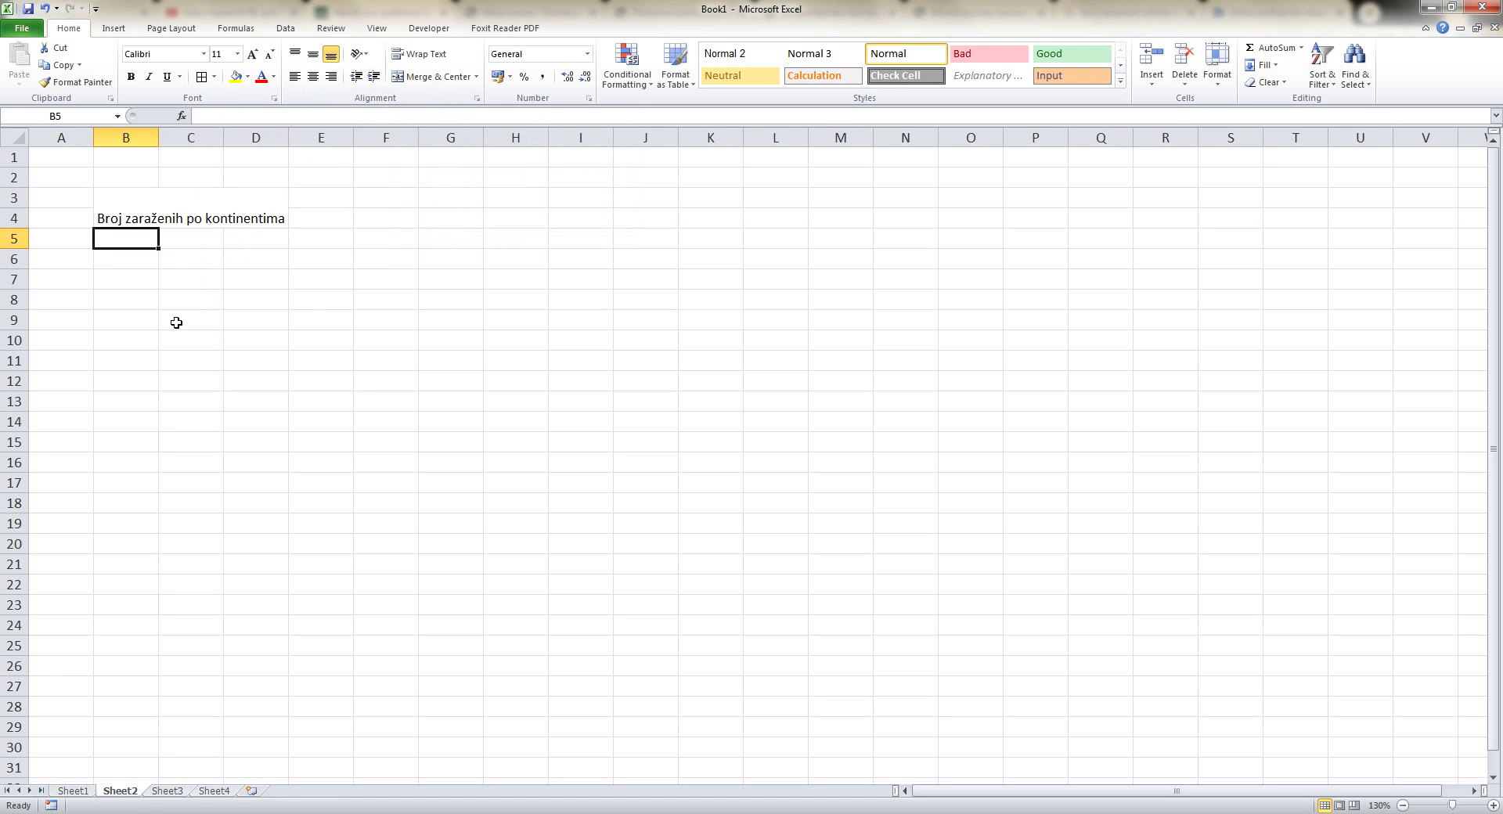
Widen column C and compare with the Sheet1 example before returning to Sheet2.
drag(225, 141, 326, 142)
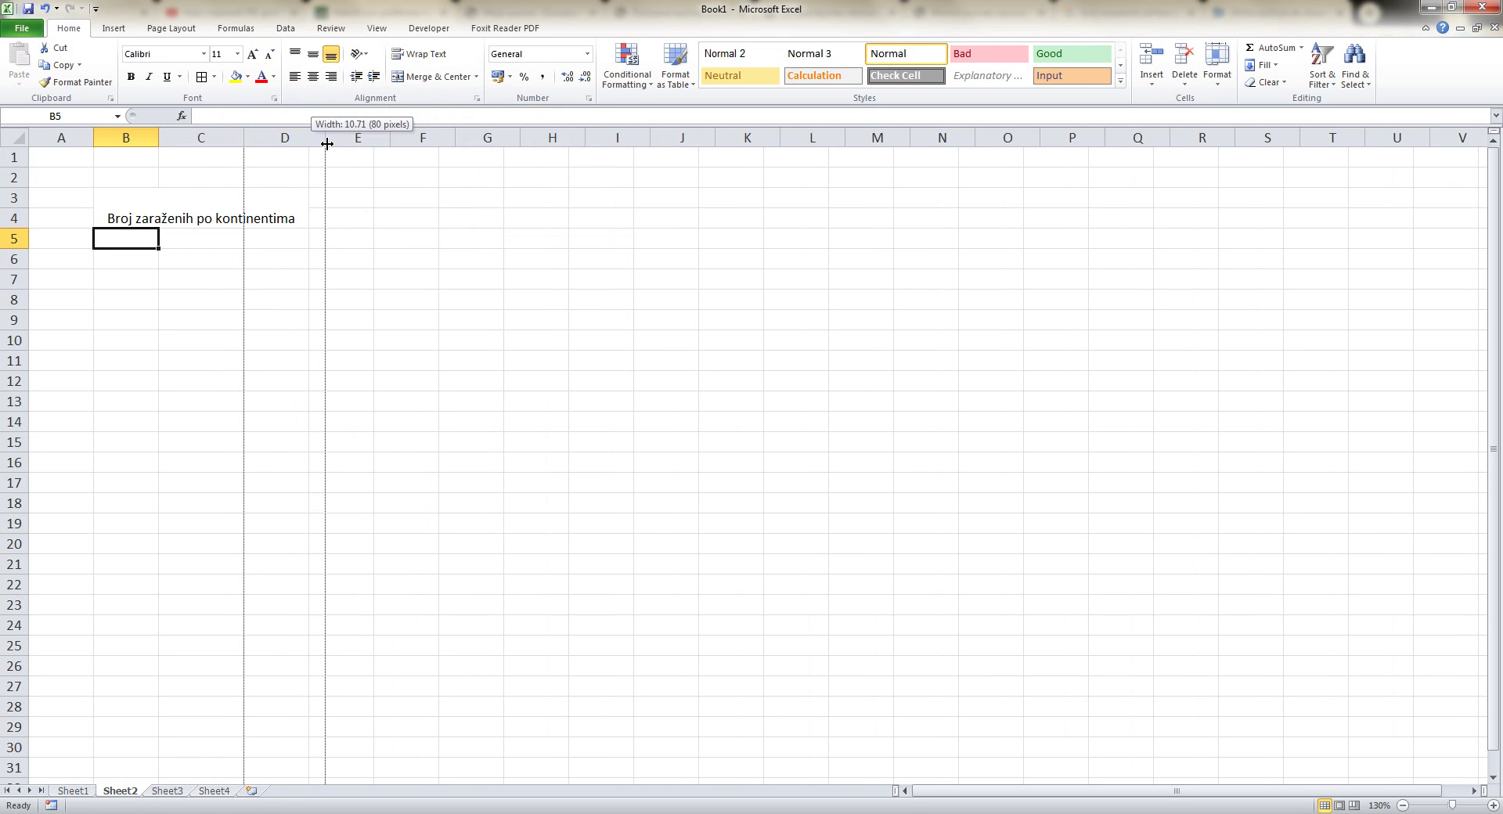
click(78, 792)
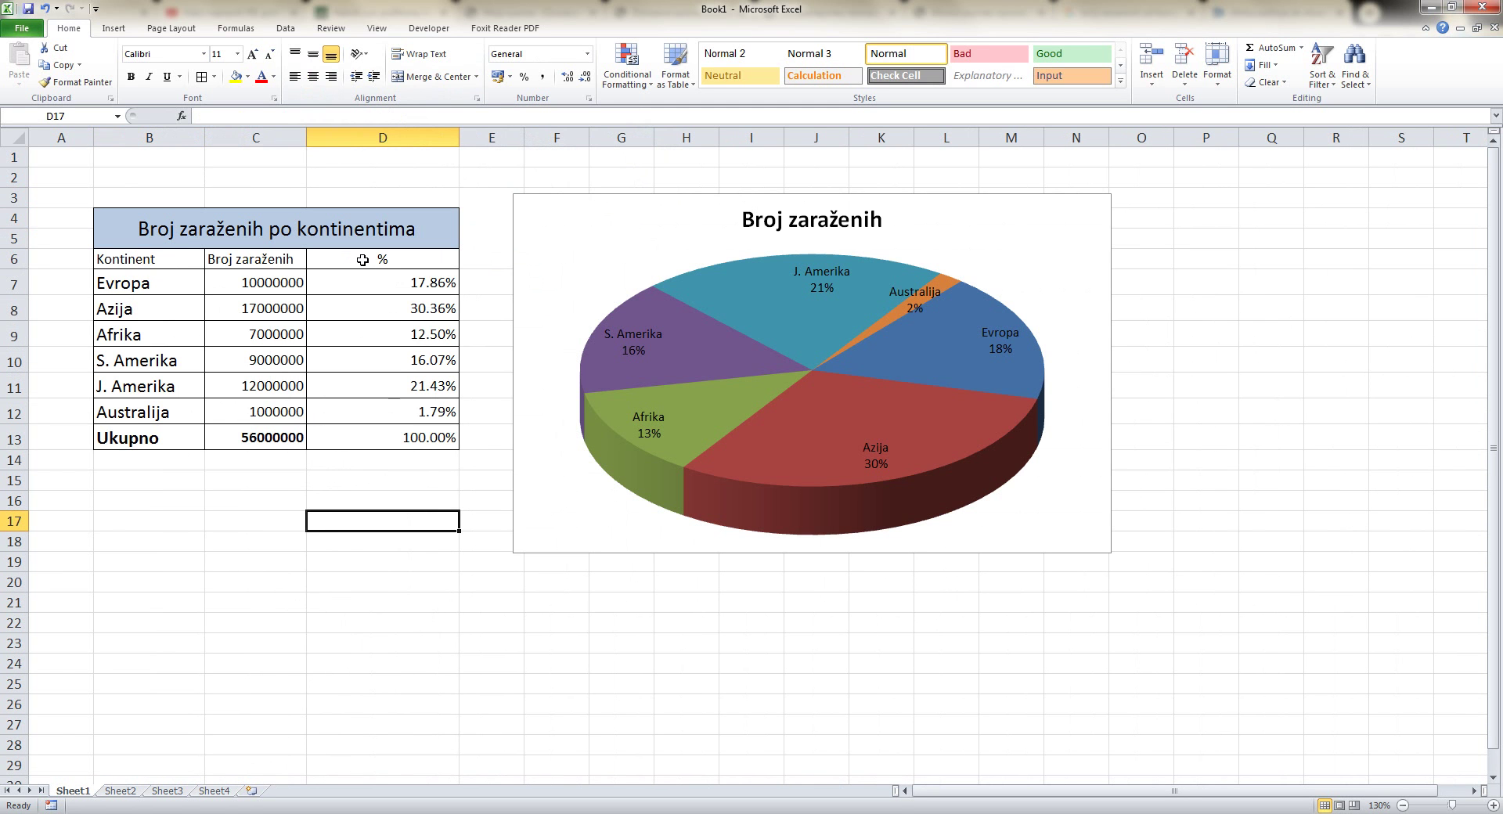
click(119, 791)
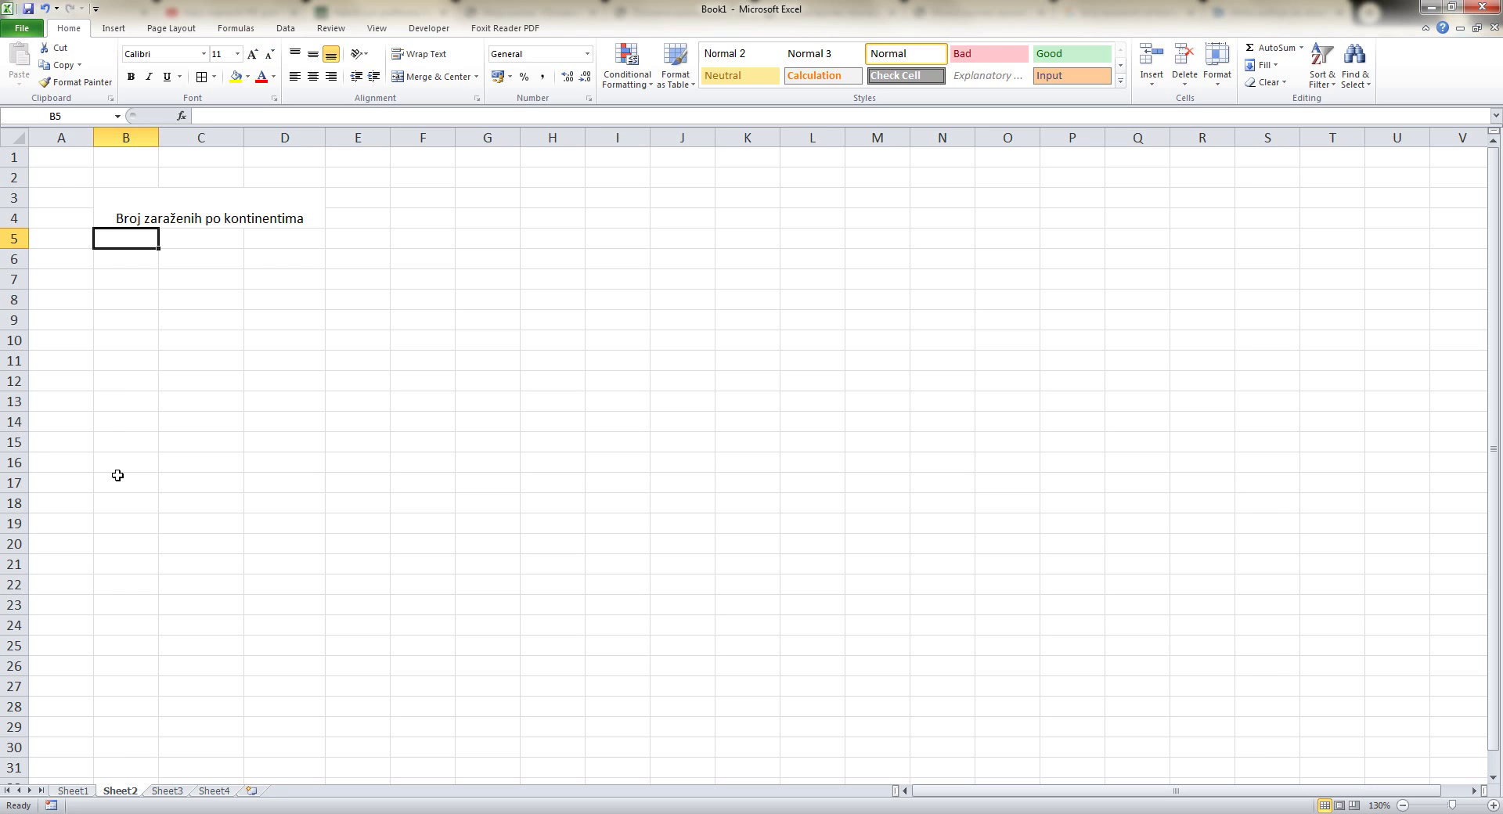
Enter headers Kontinent, Broj zaraženih and % in B5:D5, and widen column B.
text(Kontinn)
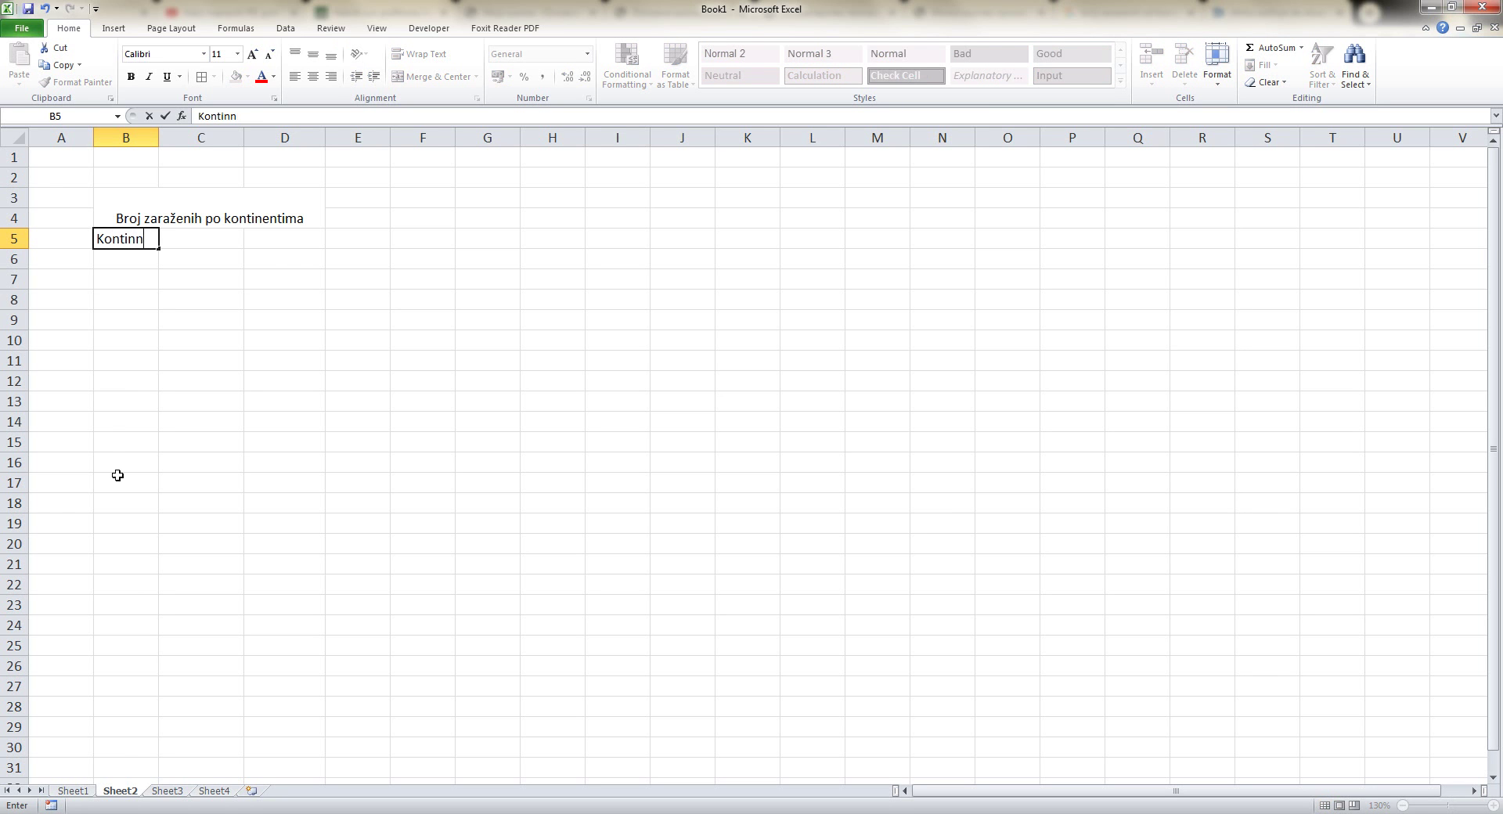
key(BackSpace)
text(ent)
key(Tab)
text(Broj za)
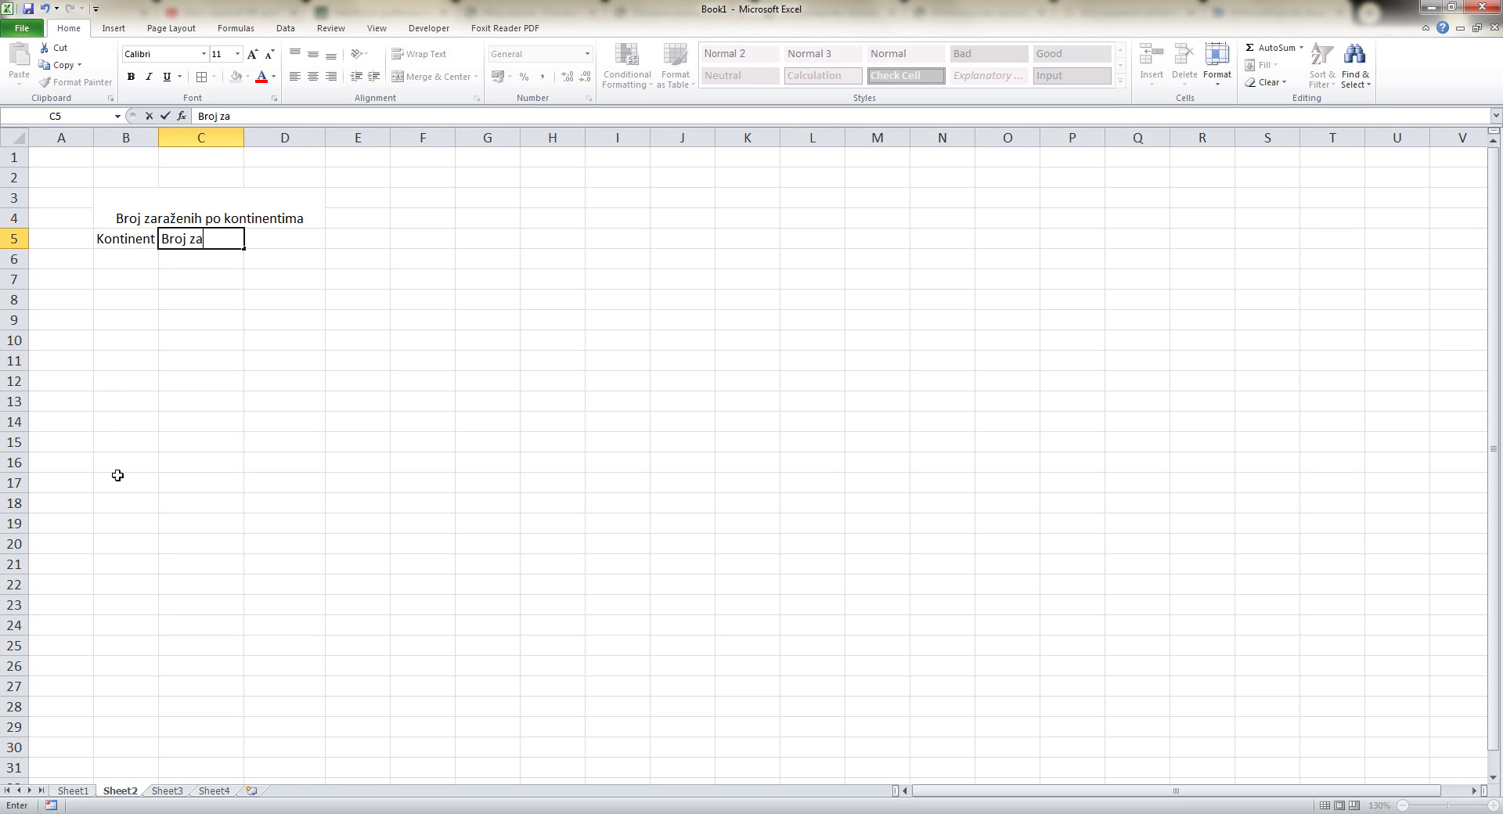
text(raženih)
key(Tab)
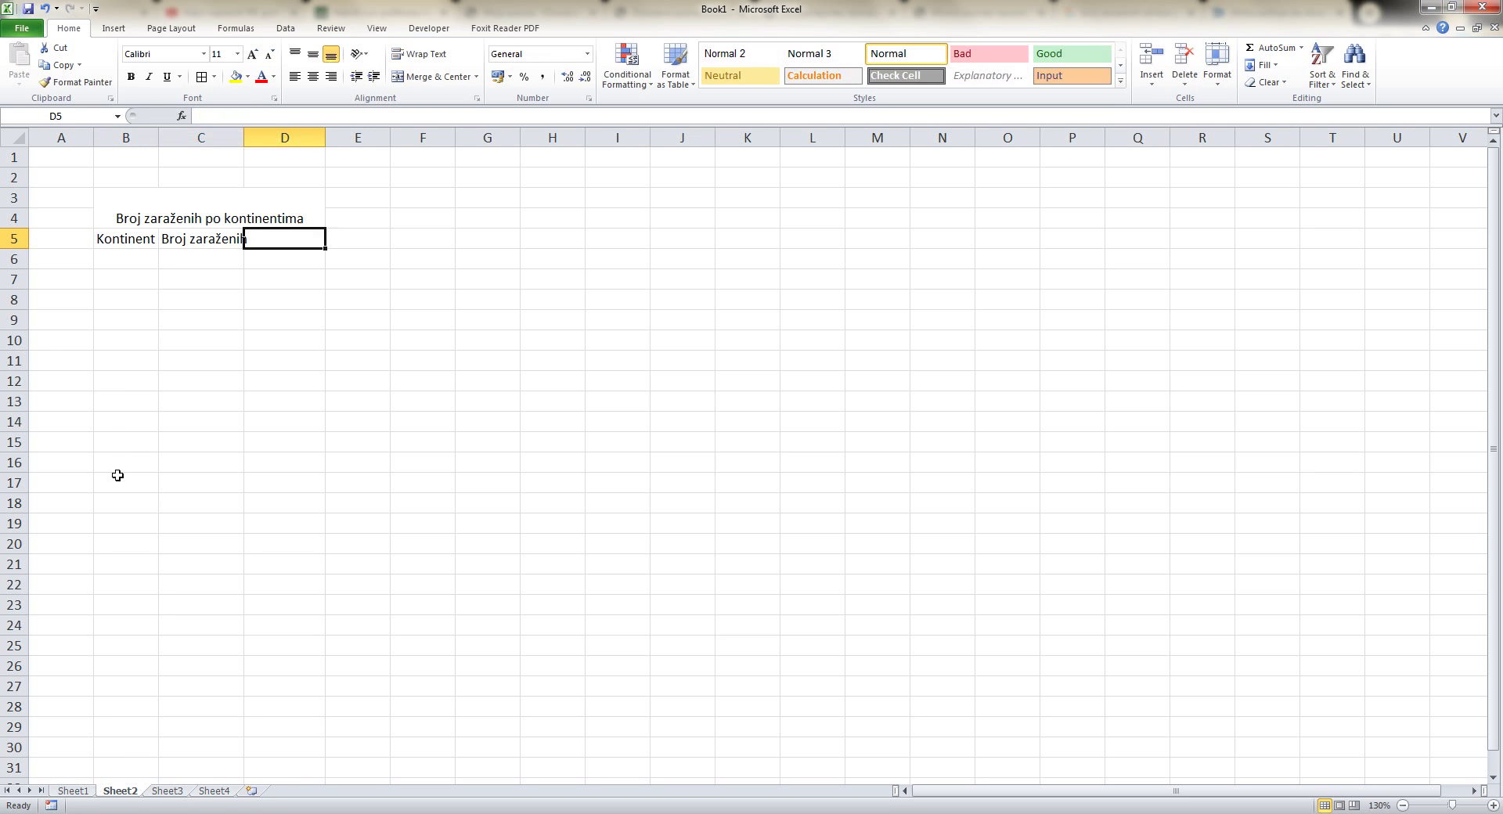
text(%)
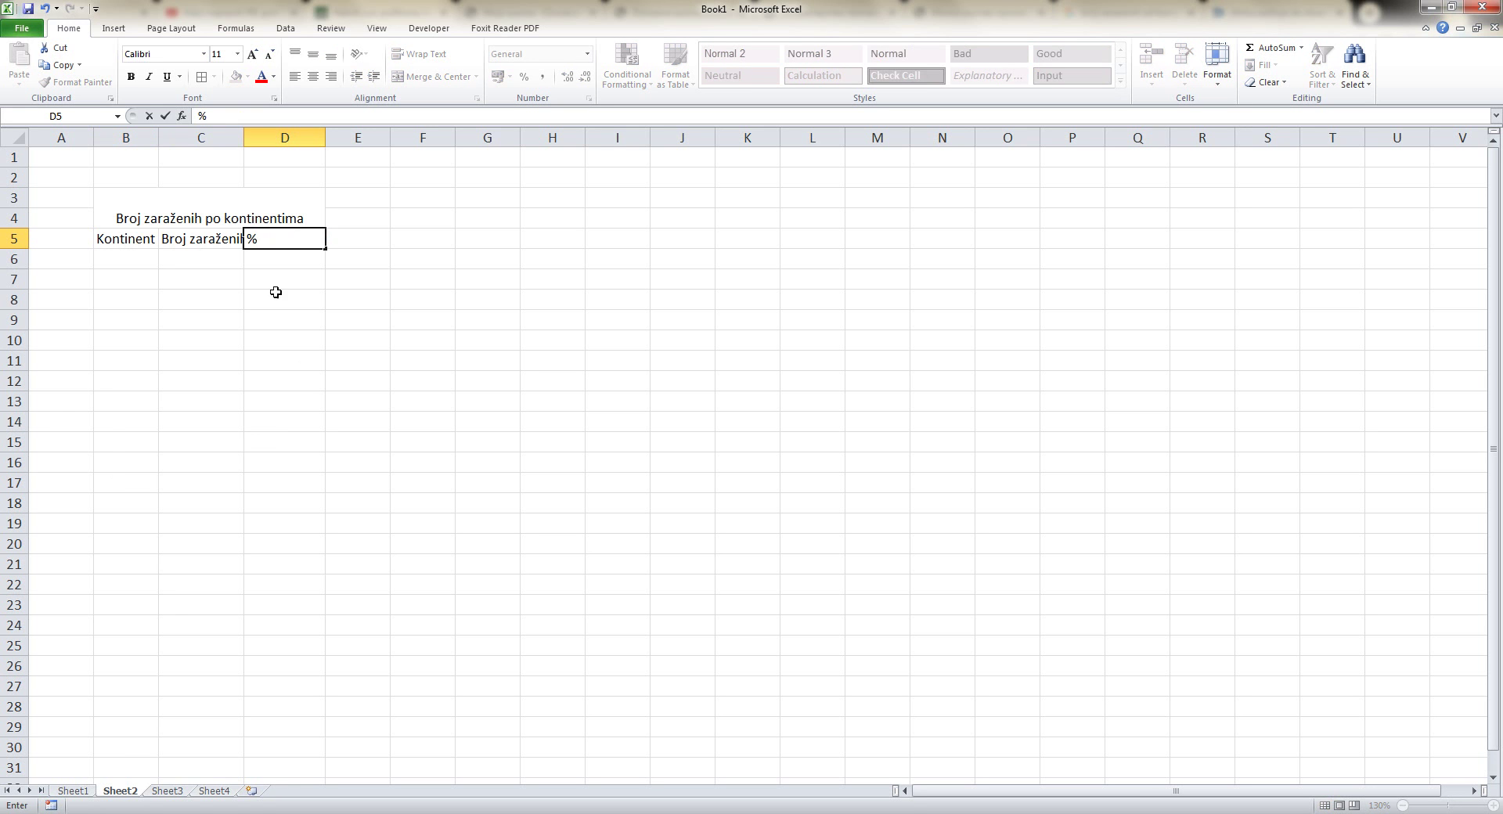
click(276, 292)
drag(158, 137, 392, 141)
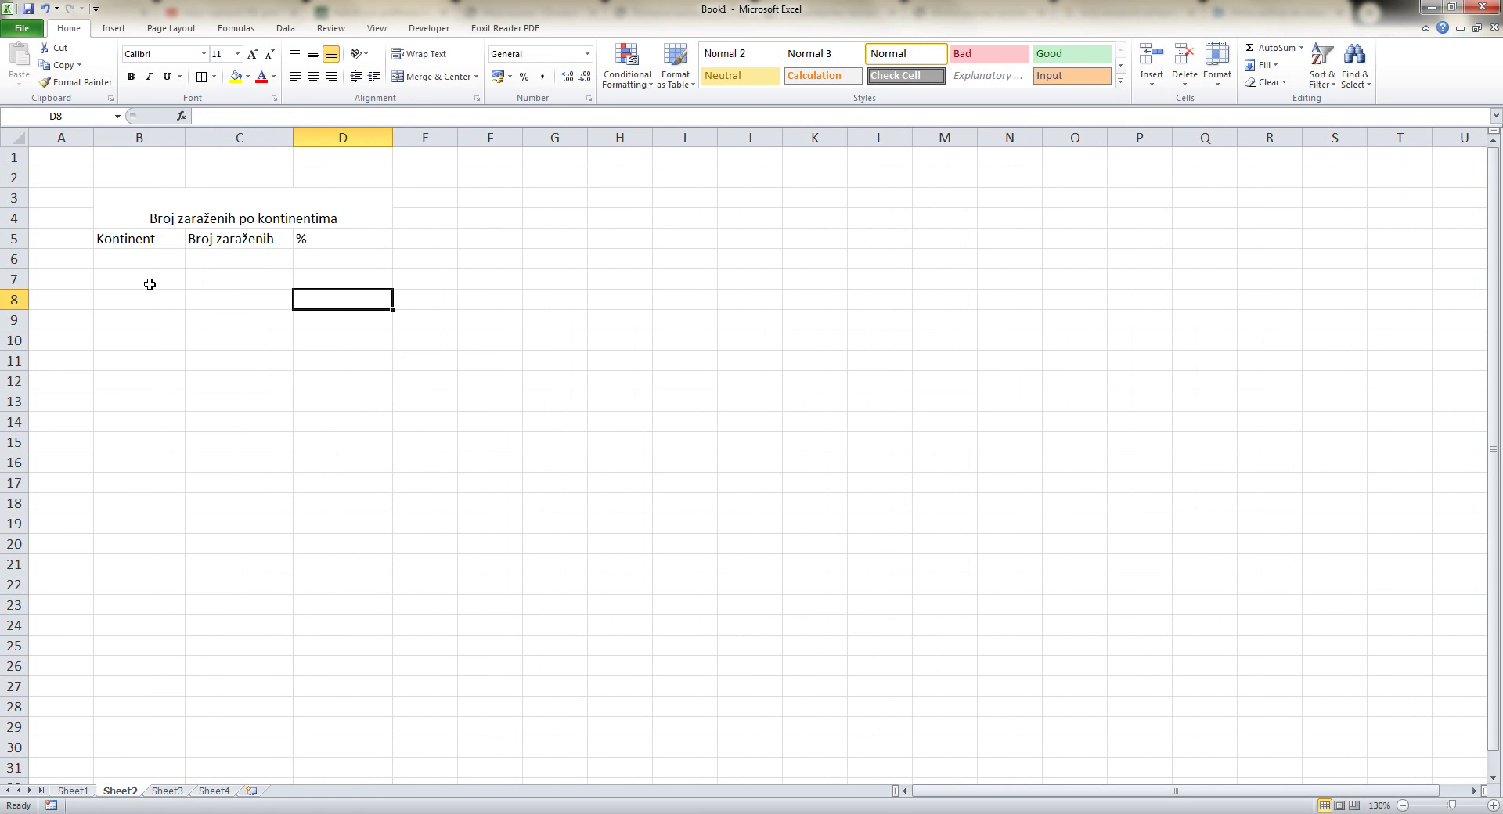
Copy the continent names and counts B7:C12 from Sheet1.
click(71, 792)
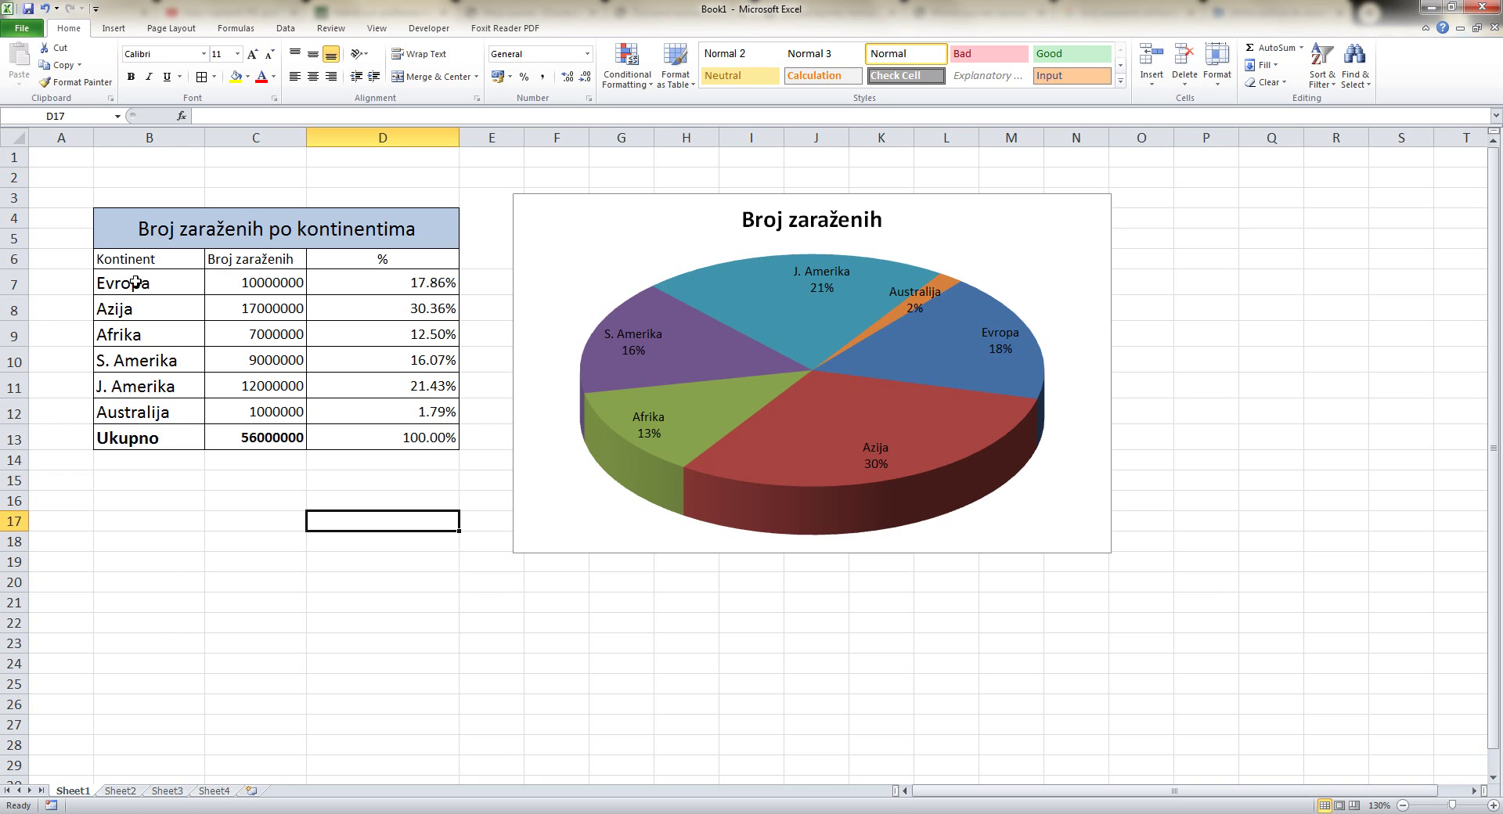
drag(136, 282, 254, 412)
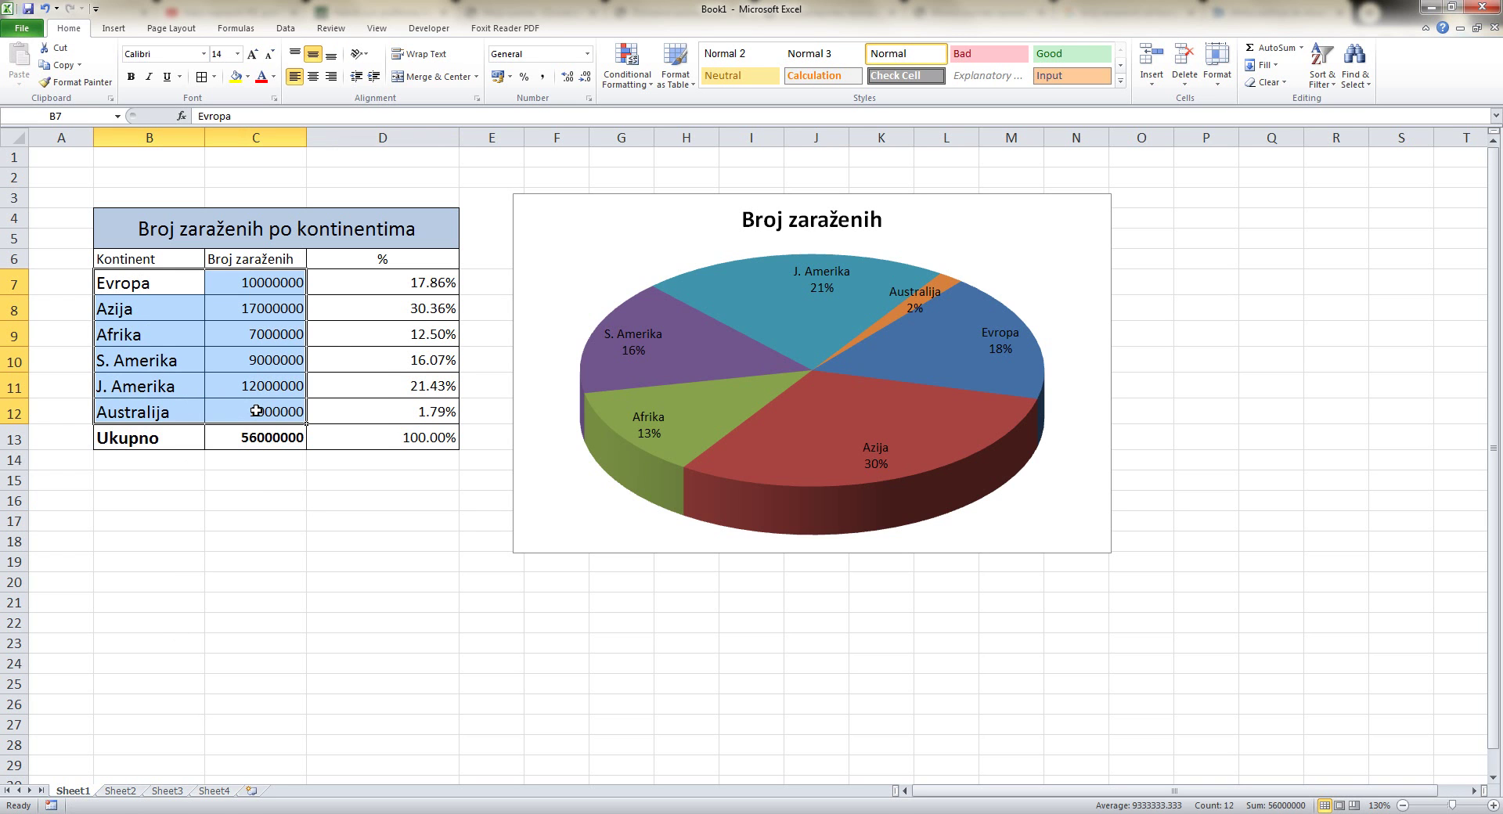
right_click(233, 367)
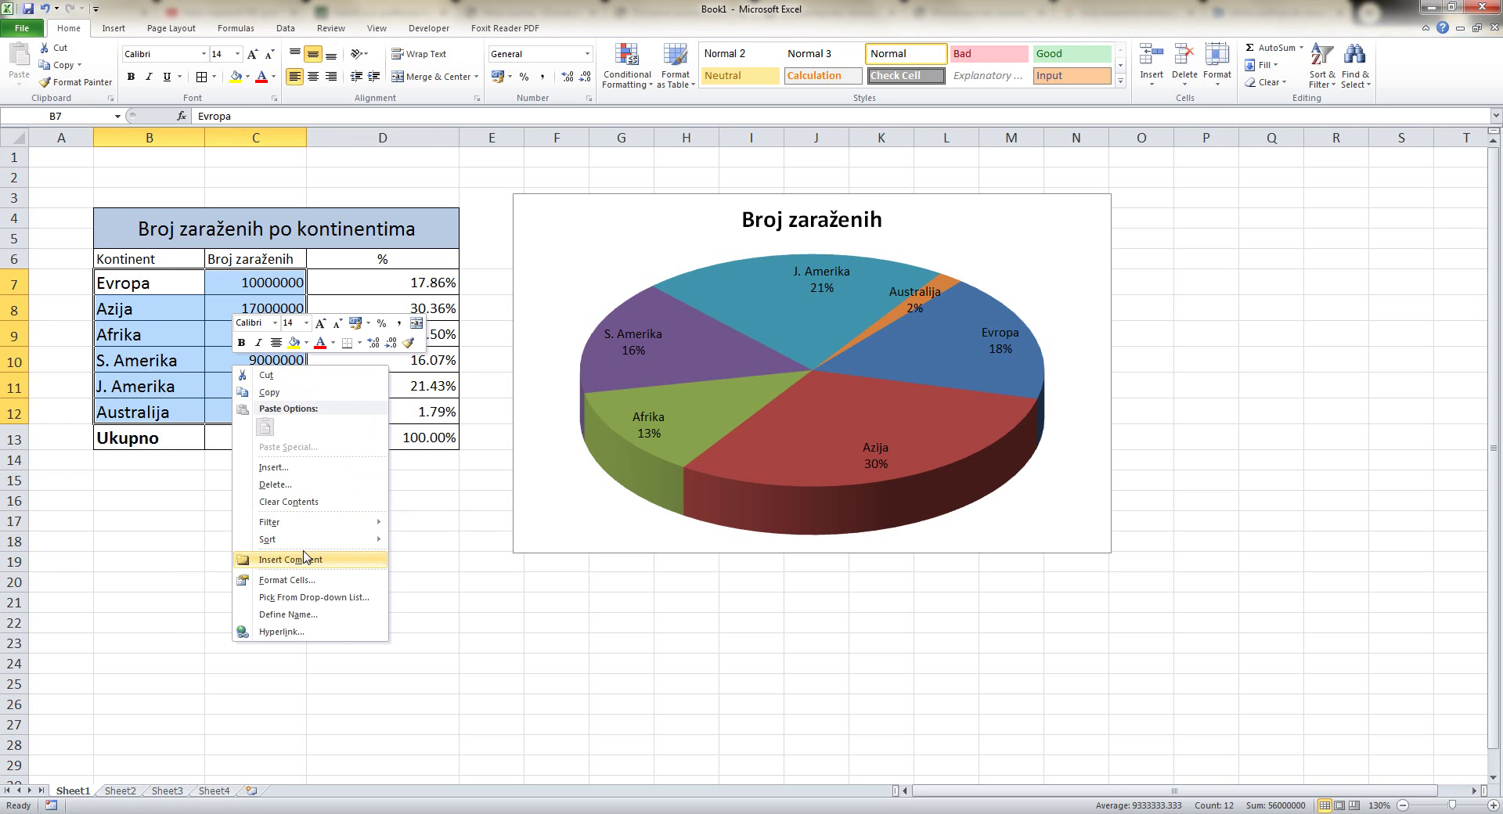
click(268, 392)
Paste the copied data as values into Sheet2 starting at B6.
click(120, 790)
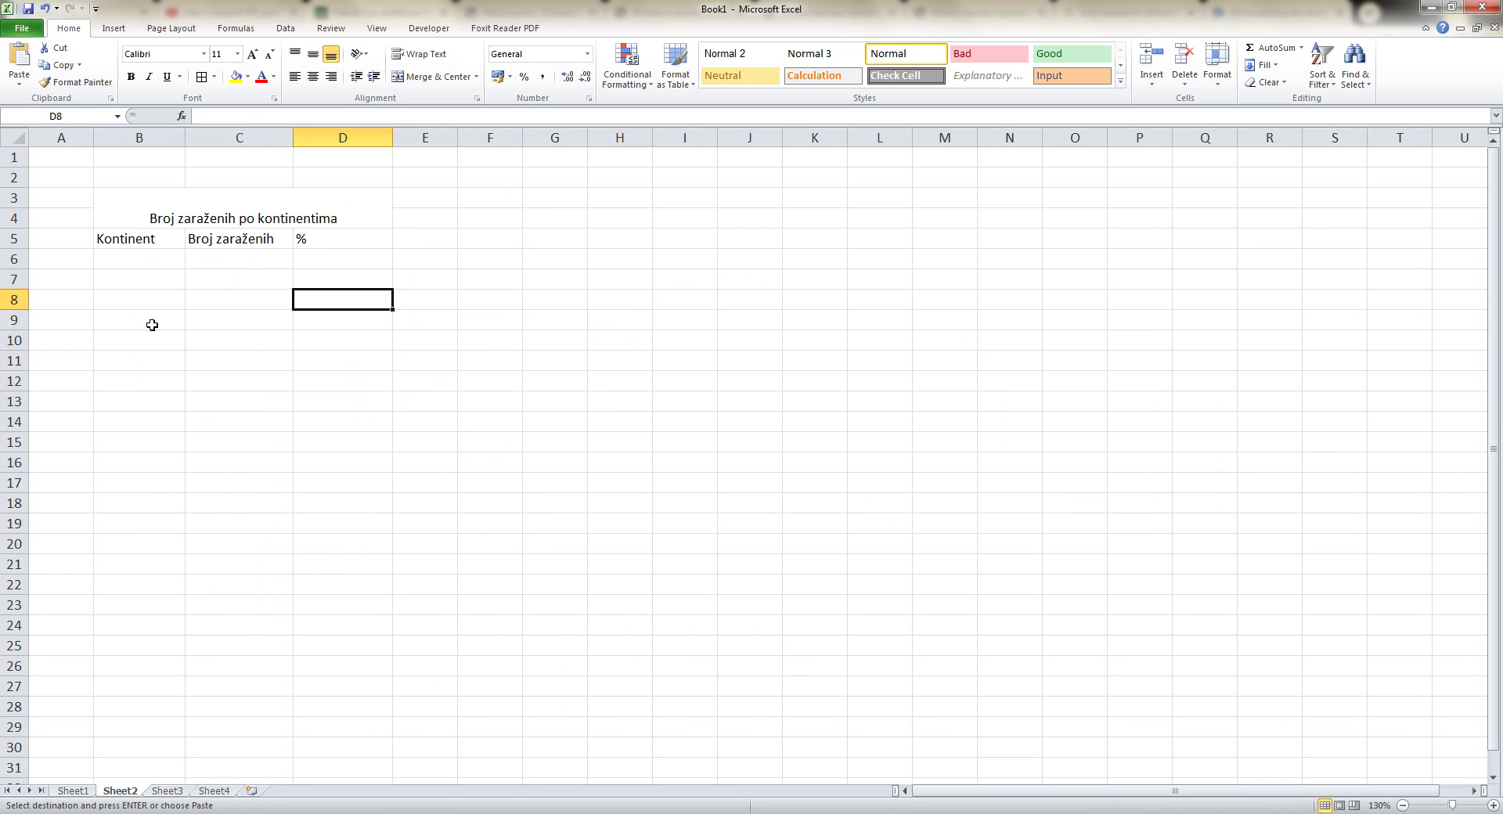
right_click(124, 258)
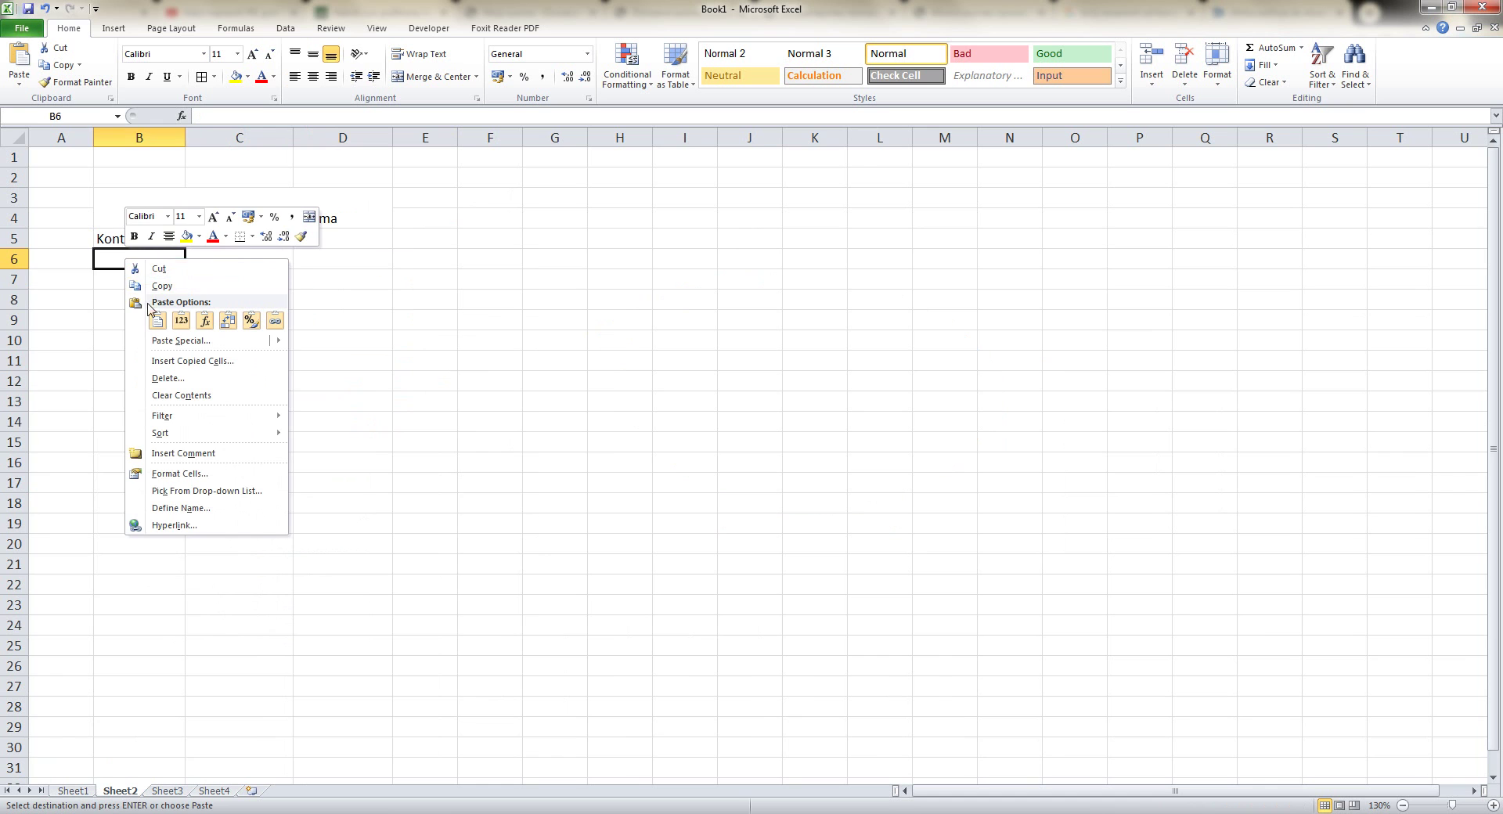
click(156, 321)
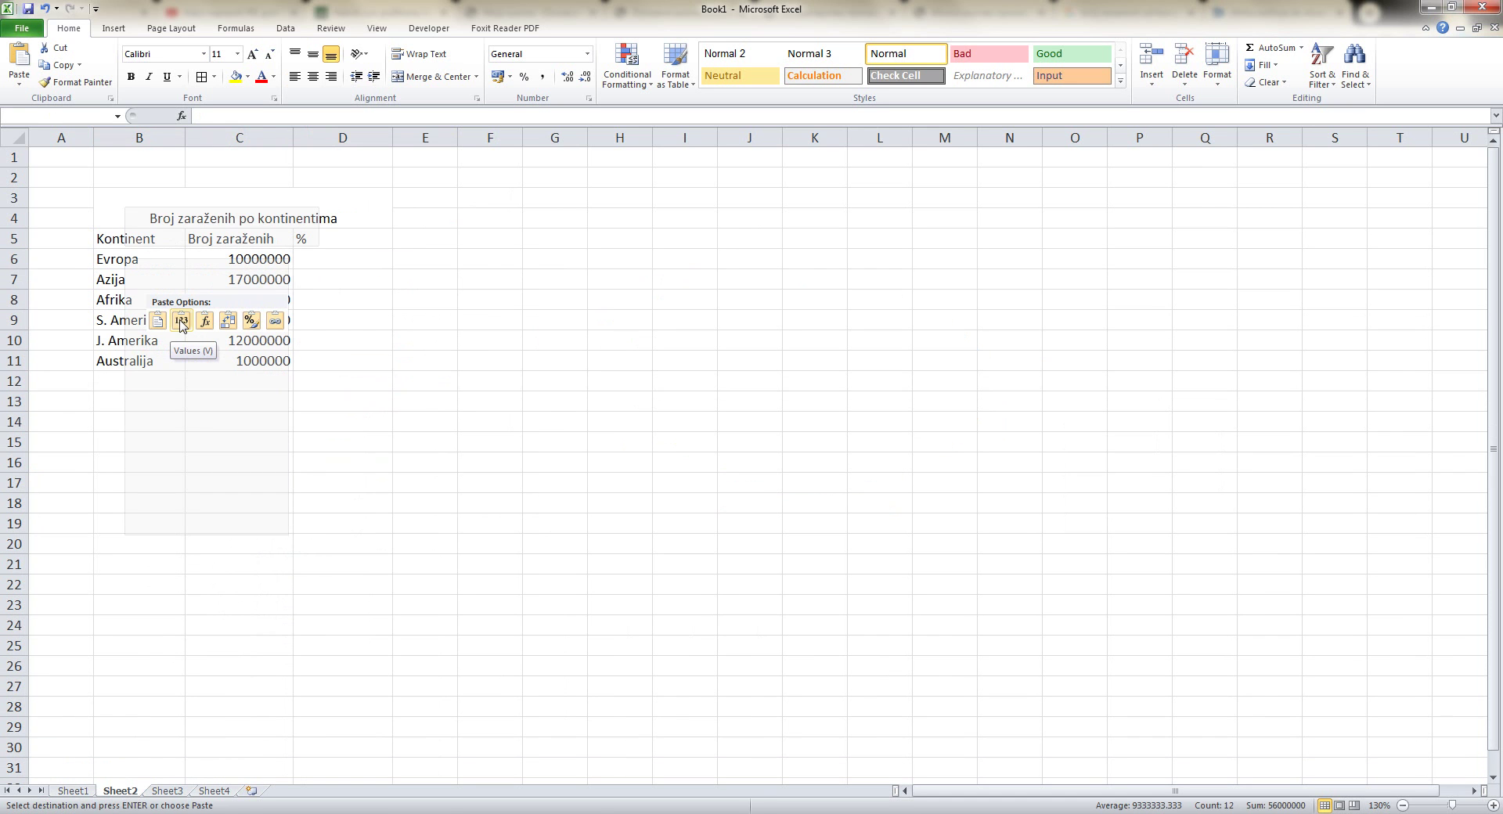
click(180, 321)
click(241, 458)
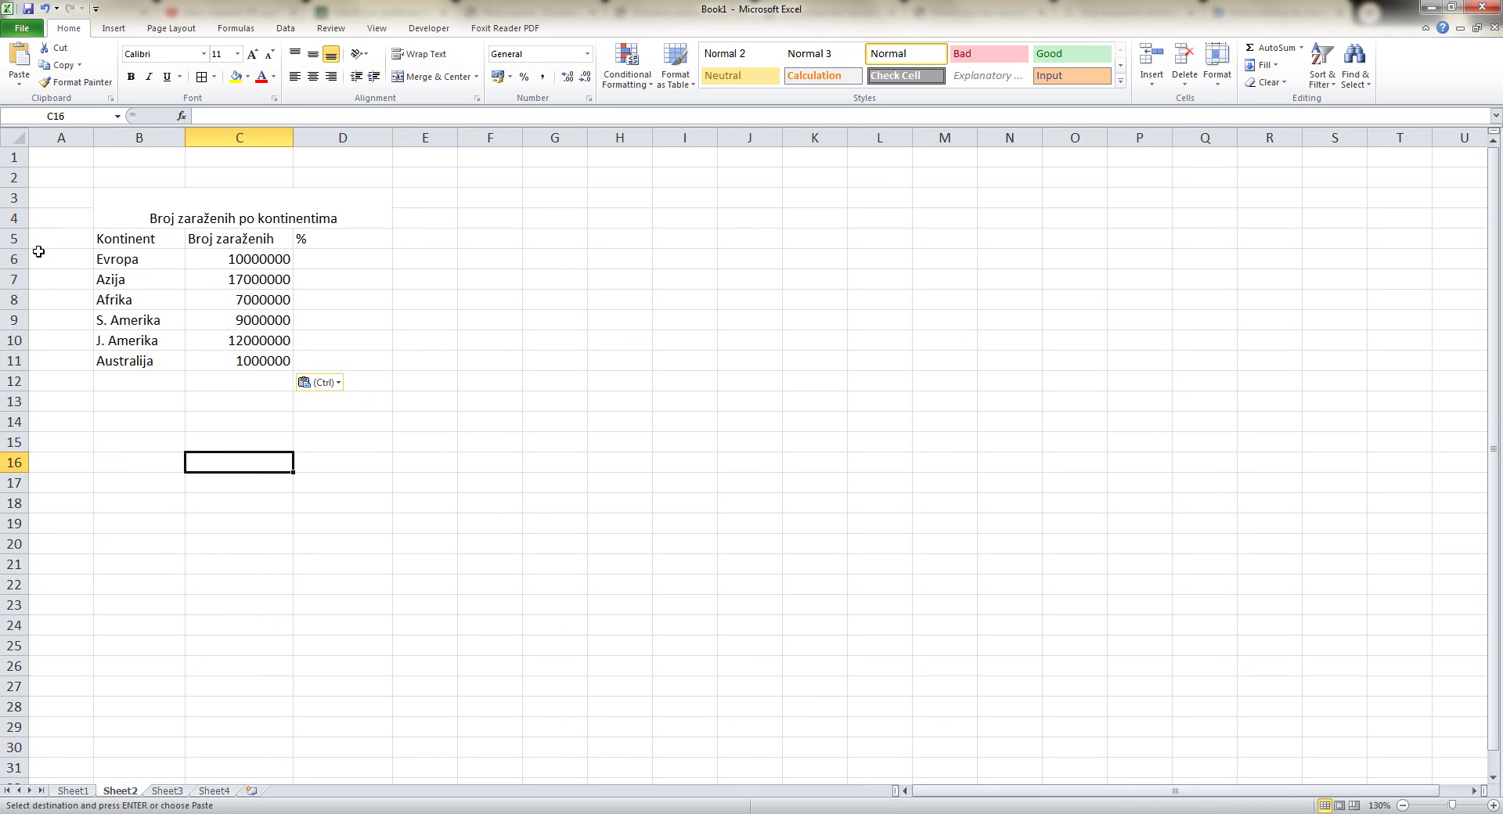
Heighten row 4 and make the title 14 pt, middle-aligned, with light blue fill.
drag(14, 238, 14, 246)
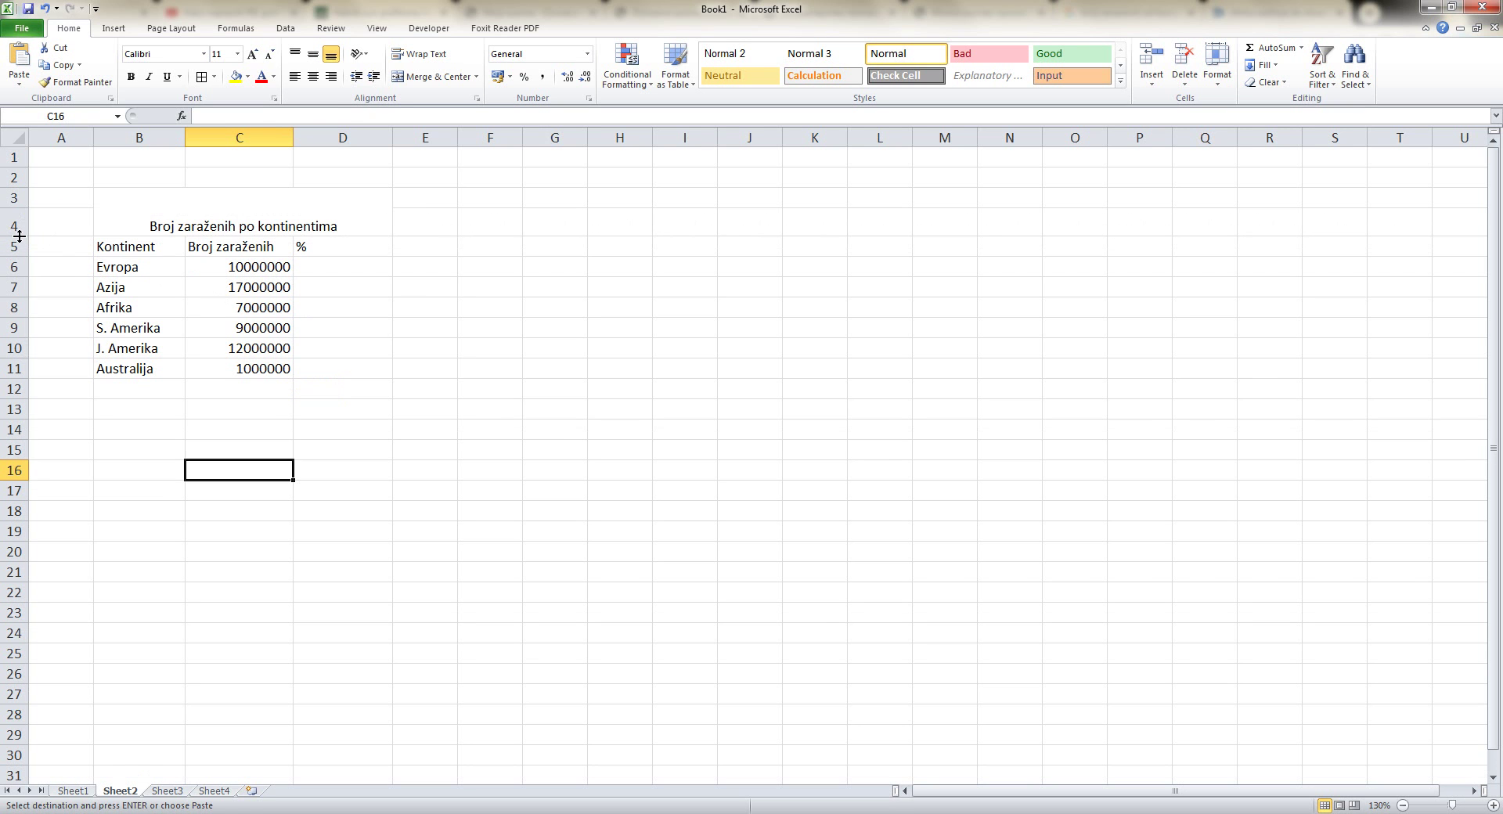
click(167, 221)
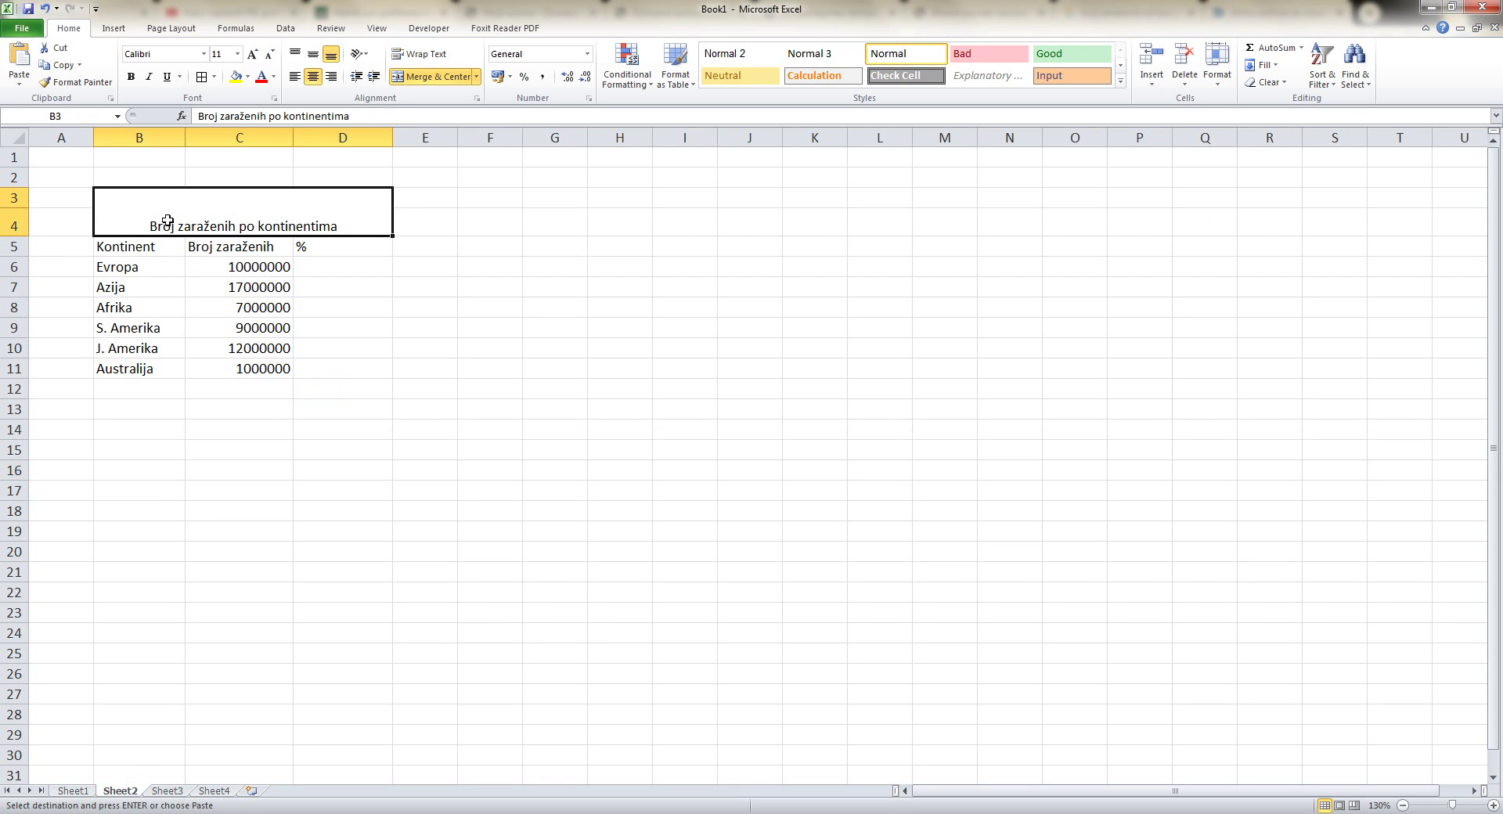
click(252, 55)
click(253, 55)
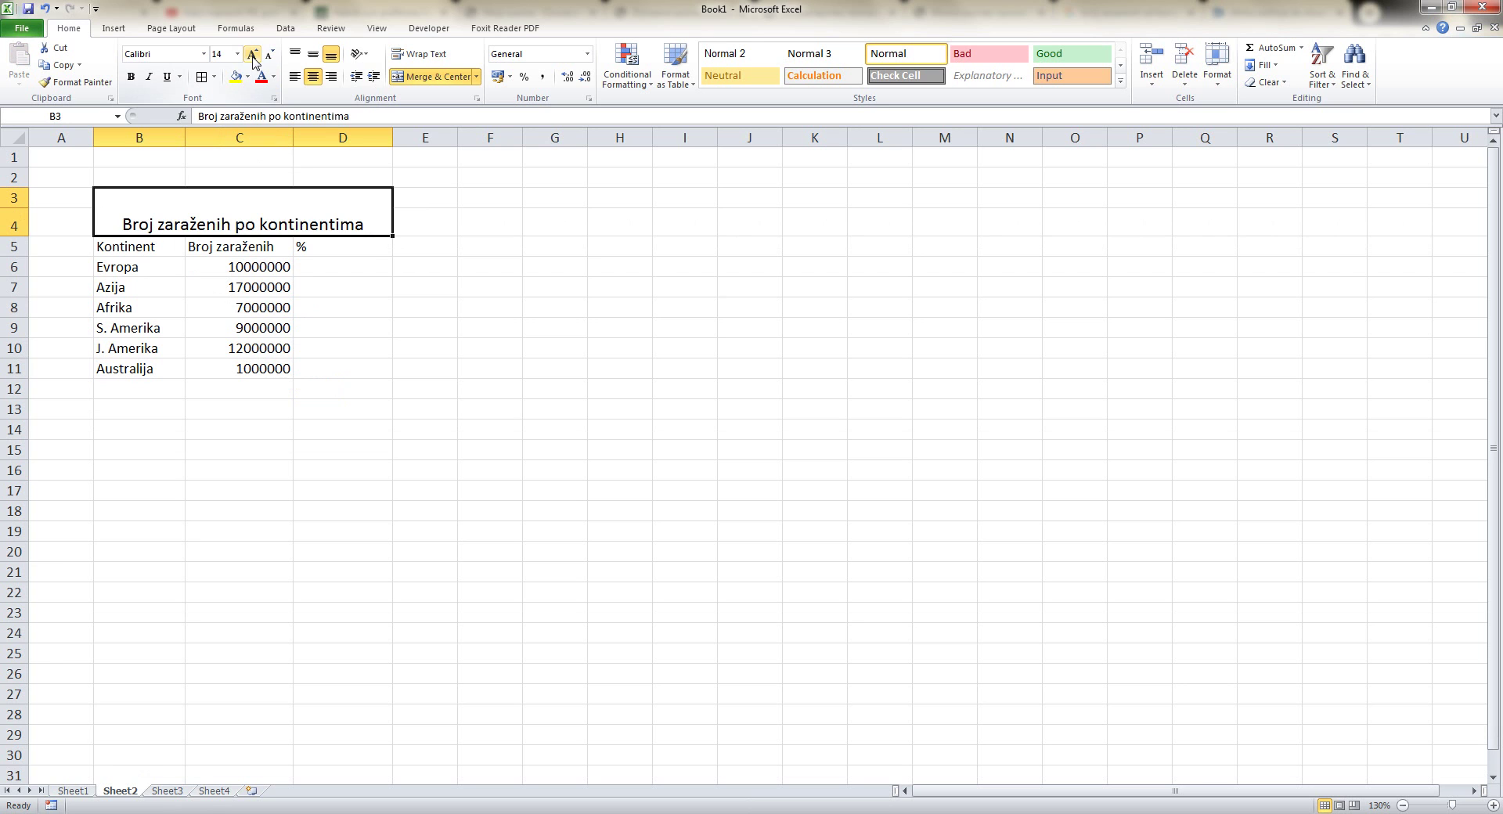
click(312, 54)
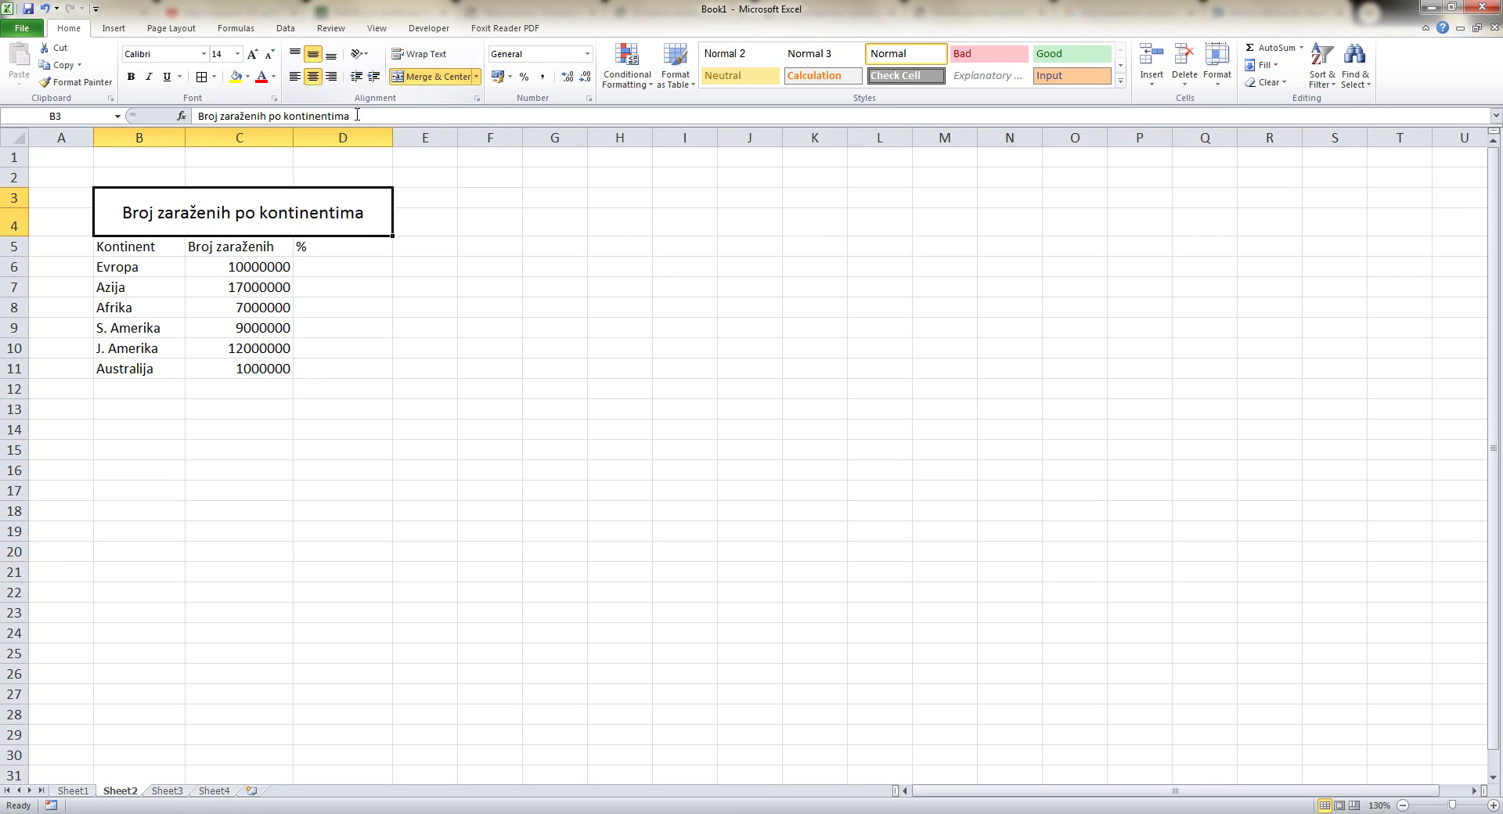
click(247, 78)
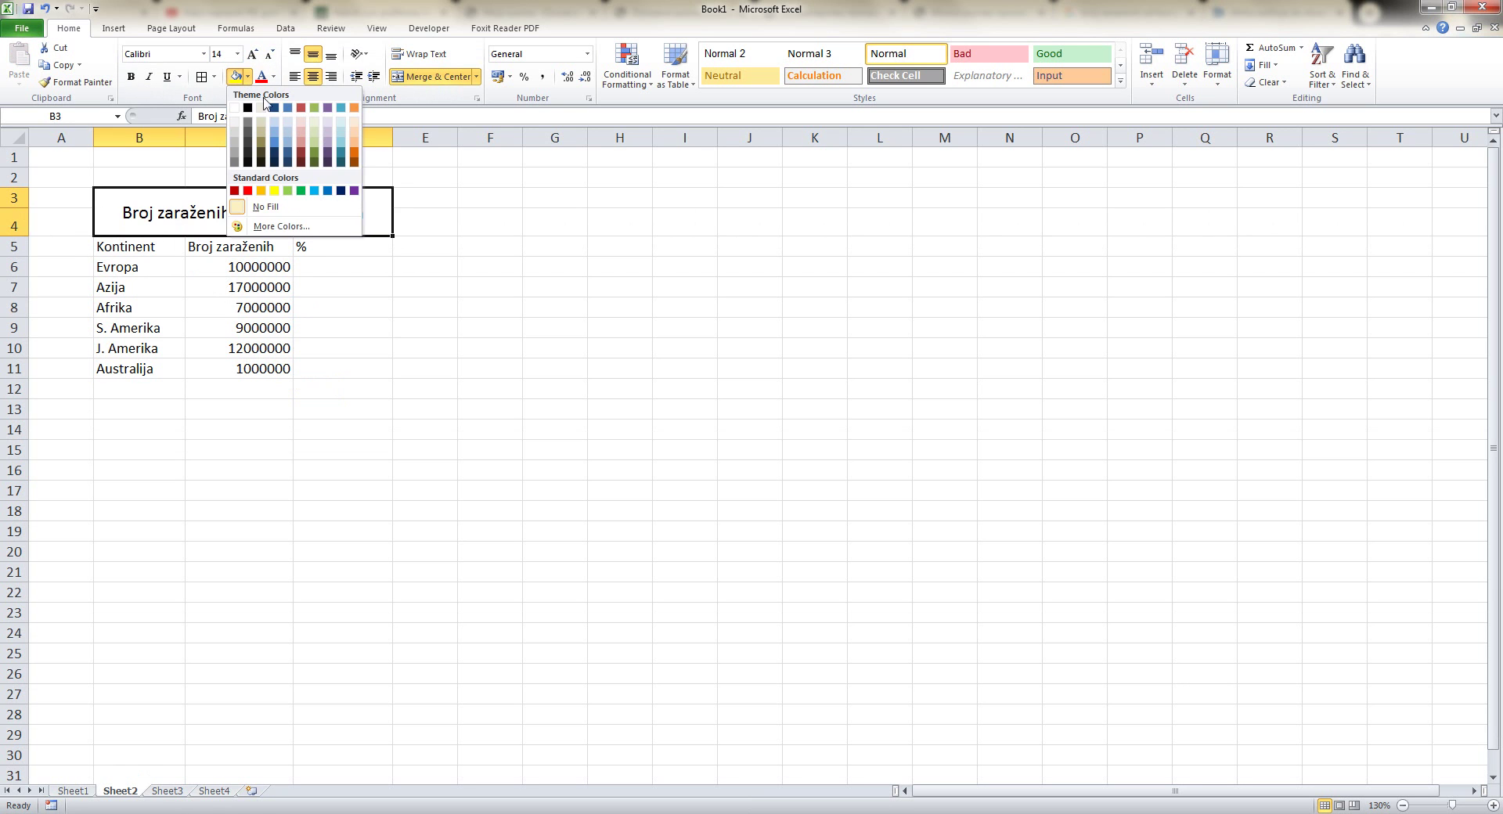
click(273, 119)
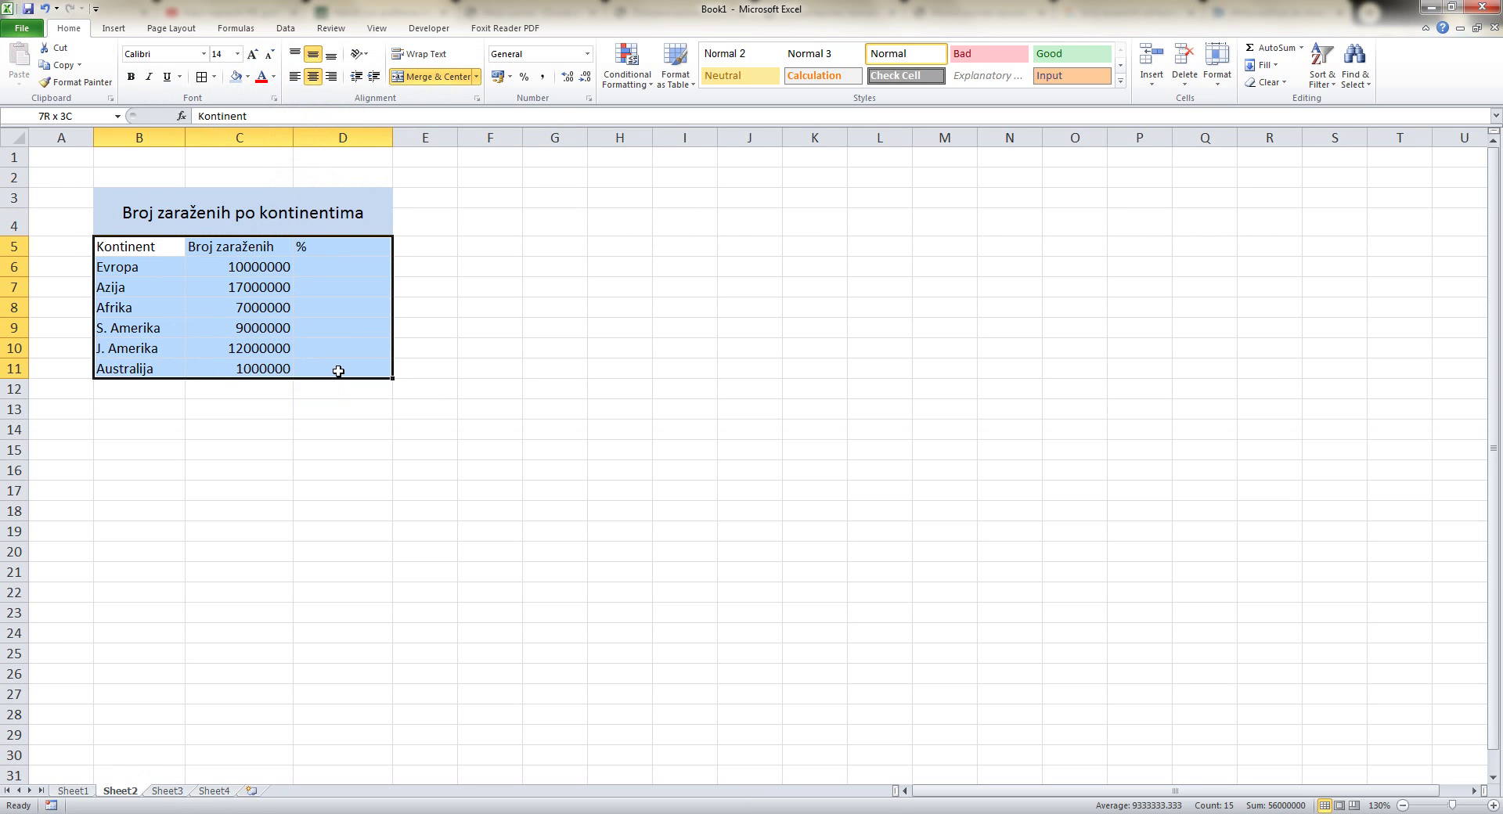
Apply All Borders to B5:D11 and a thin outline border around the title.
drag(135, 248, 338, 368)
click(215, 79)
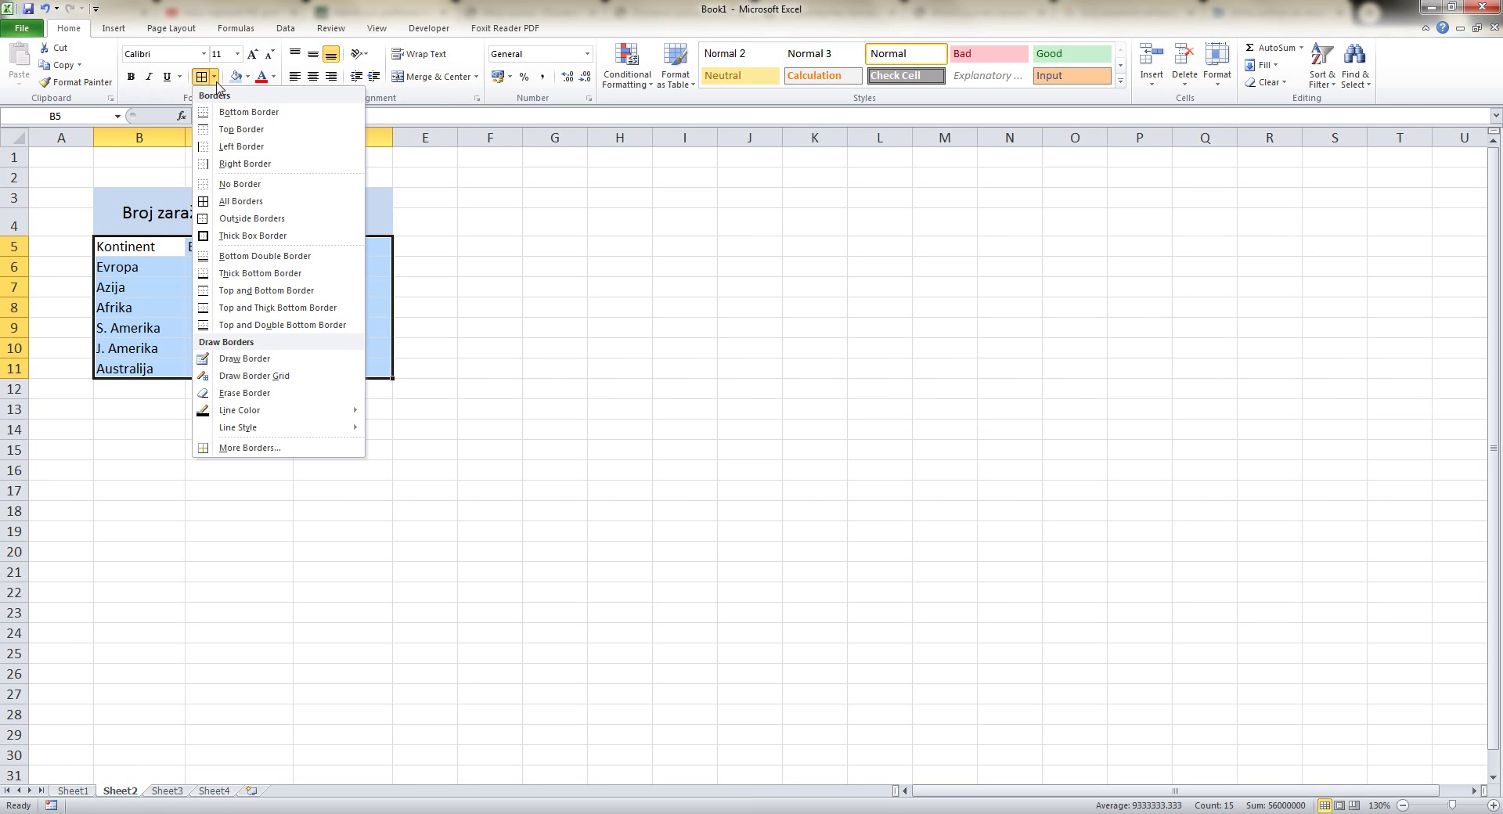
click(243, 202)
click(223, 340)
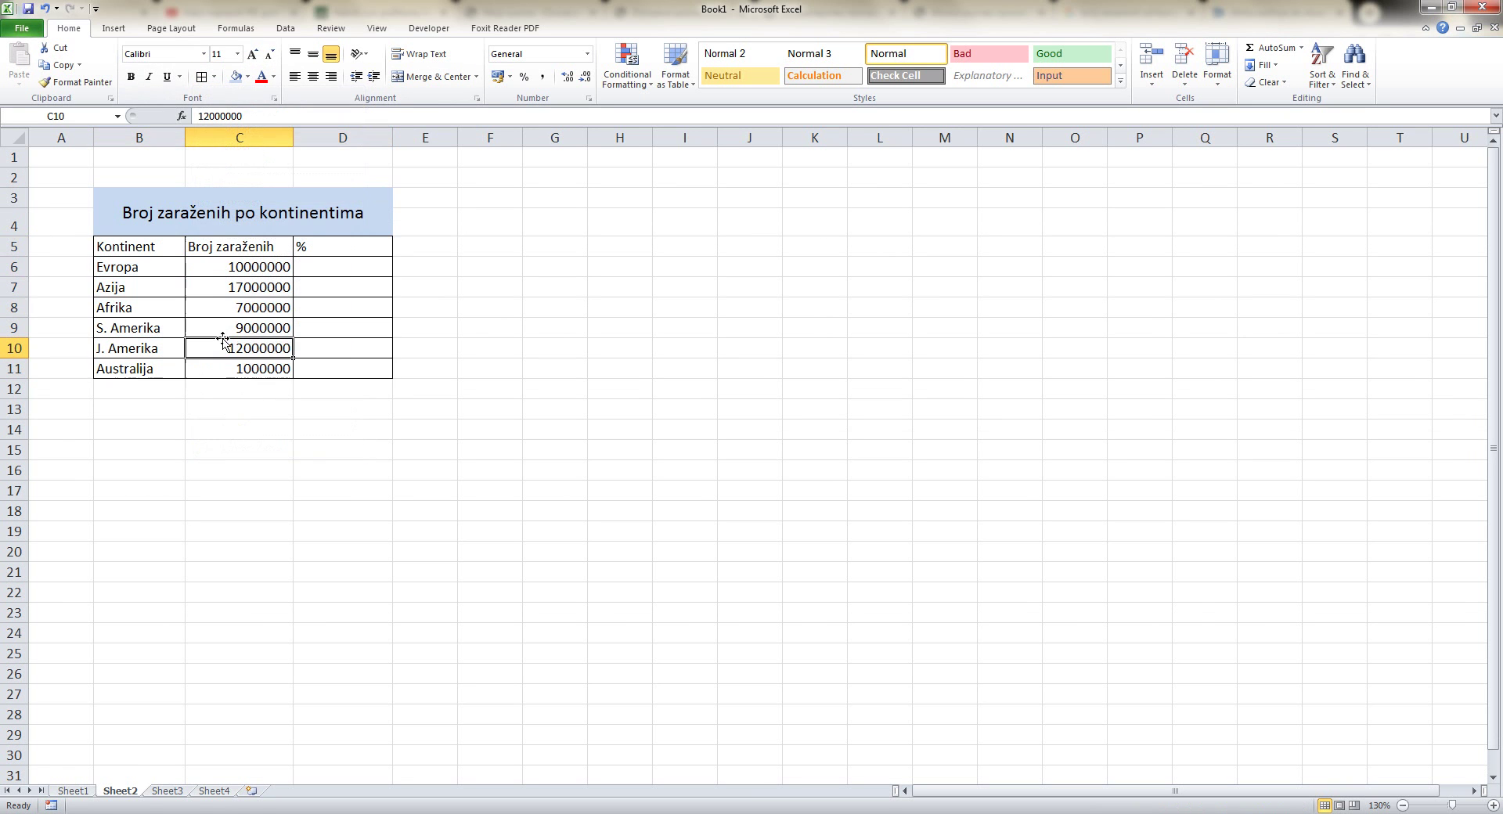
click(236, 222)
click(201, 81)
click(327, 310)
Centre the % header, enlarge the table text to 12 pt, and widen columns B and C.
click(328, 252)
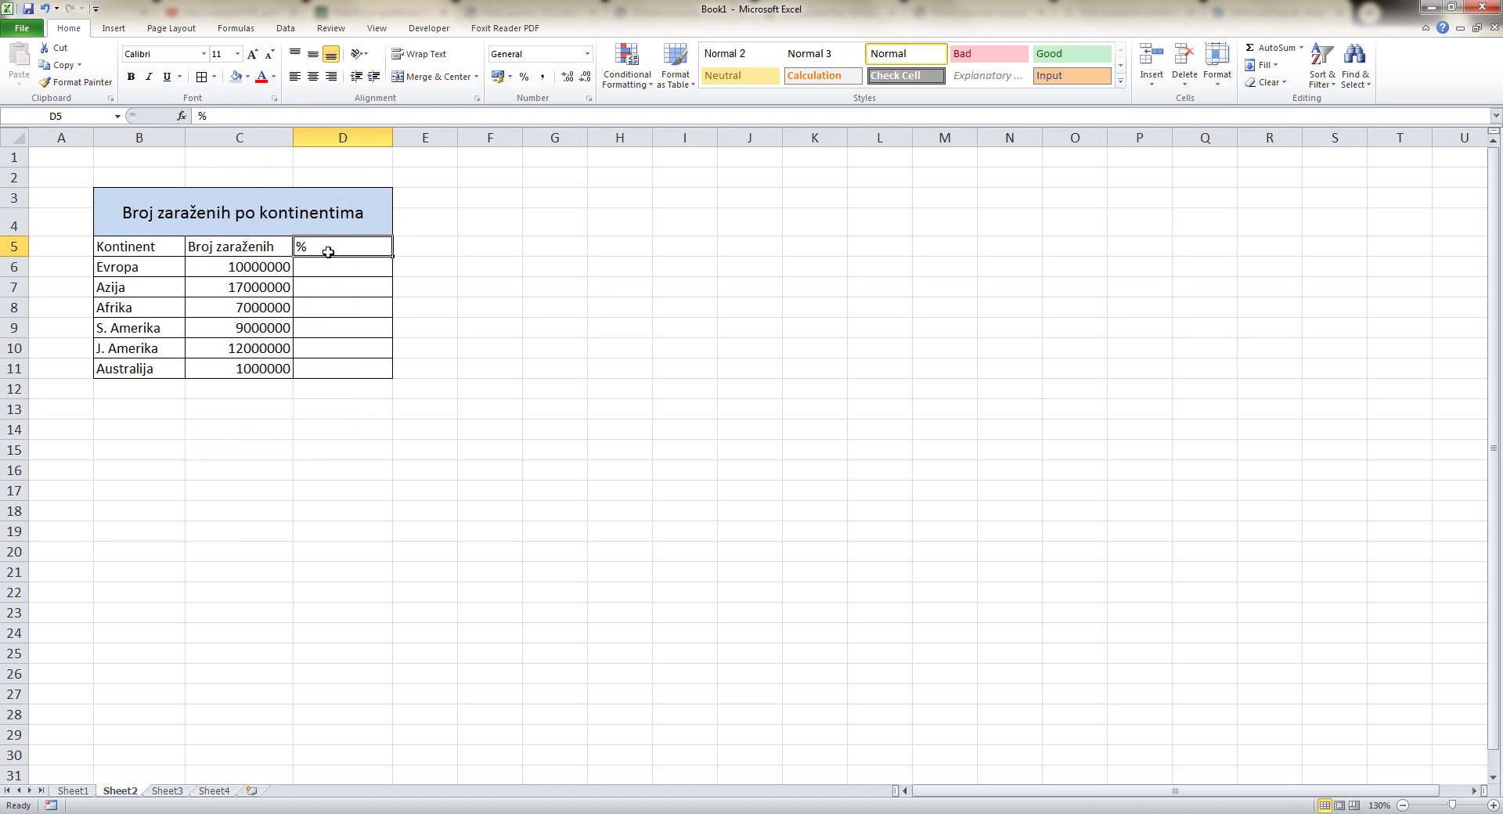
click(318, 80)
drag(125, 247, 332, 367)
click(252, 55)
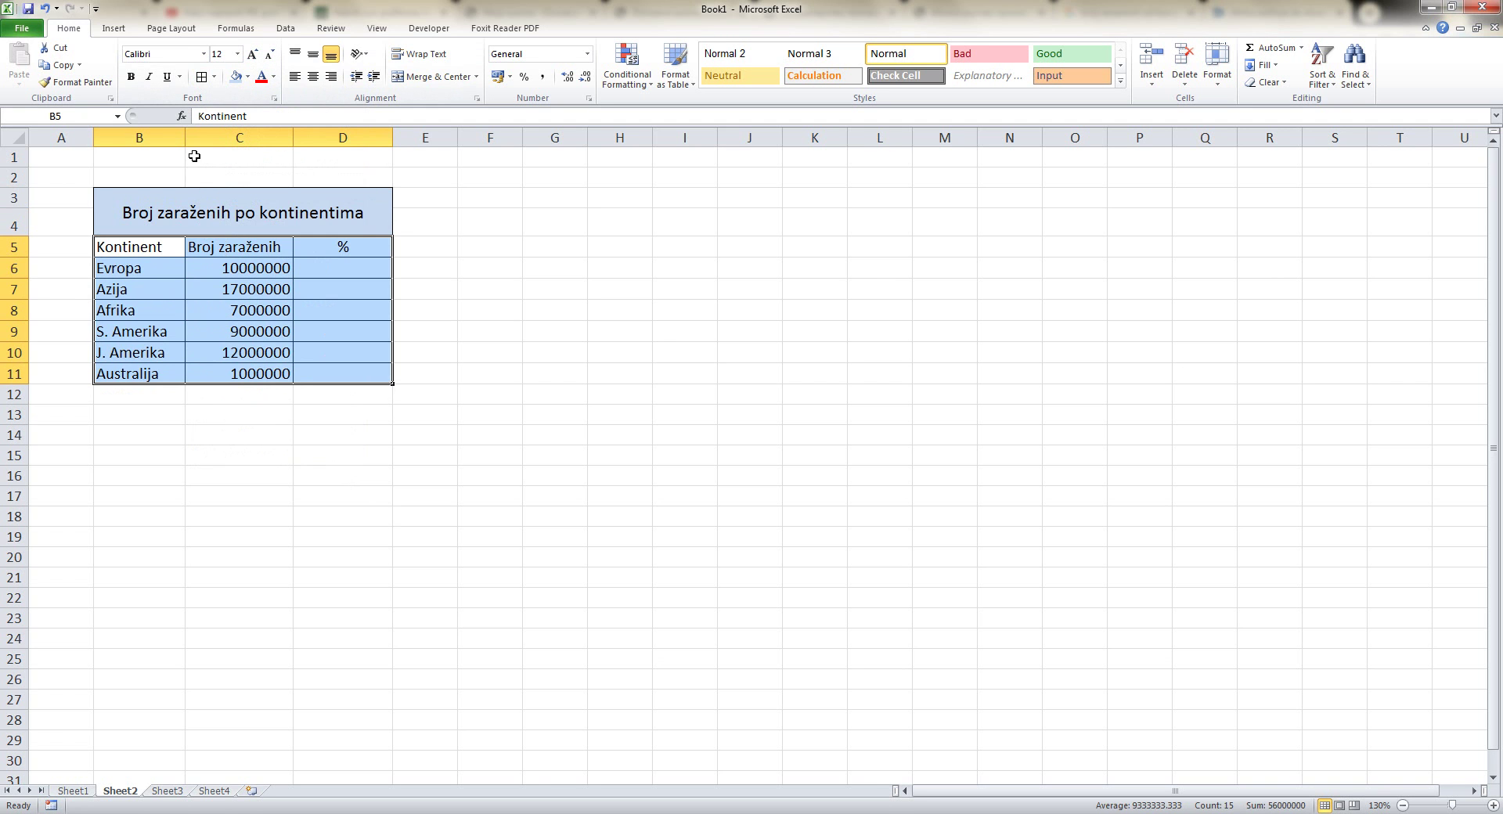
drag(185, 138, 201, 140)
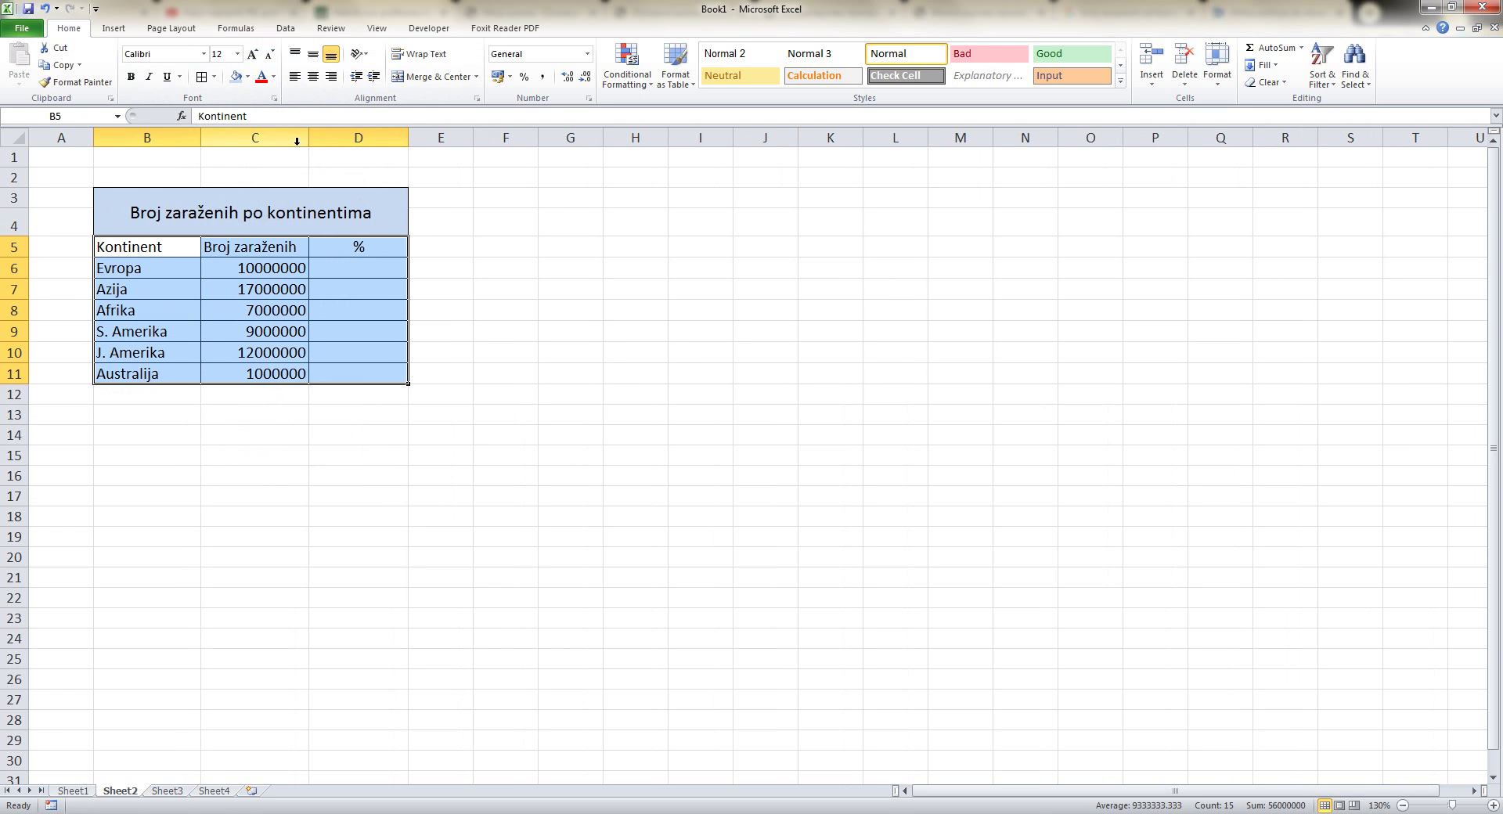
drag(308, 139, 323, 139)
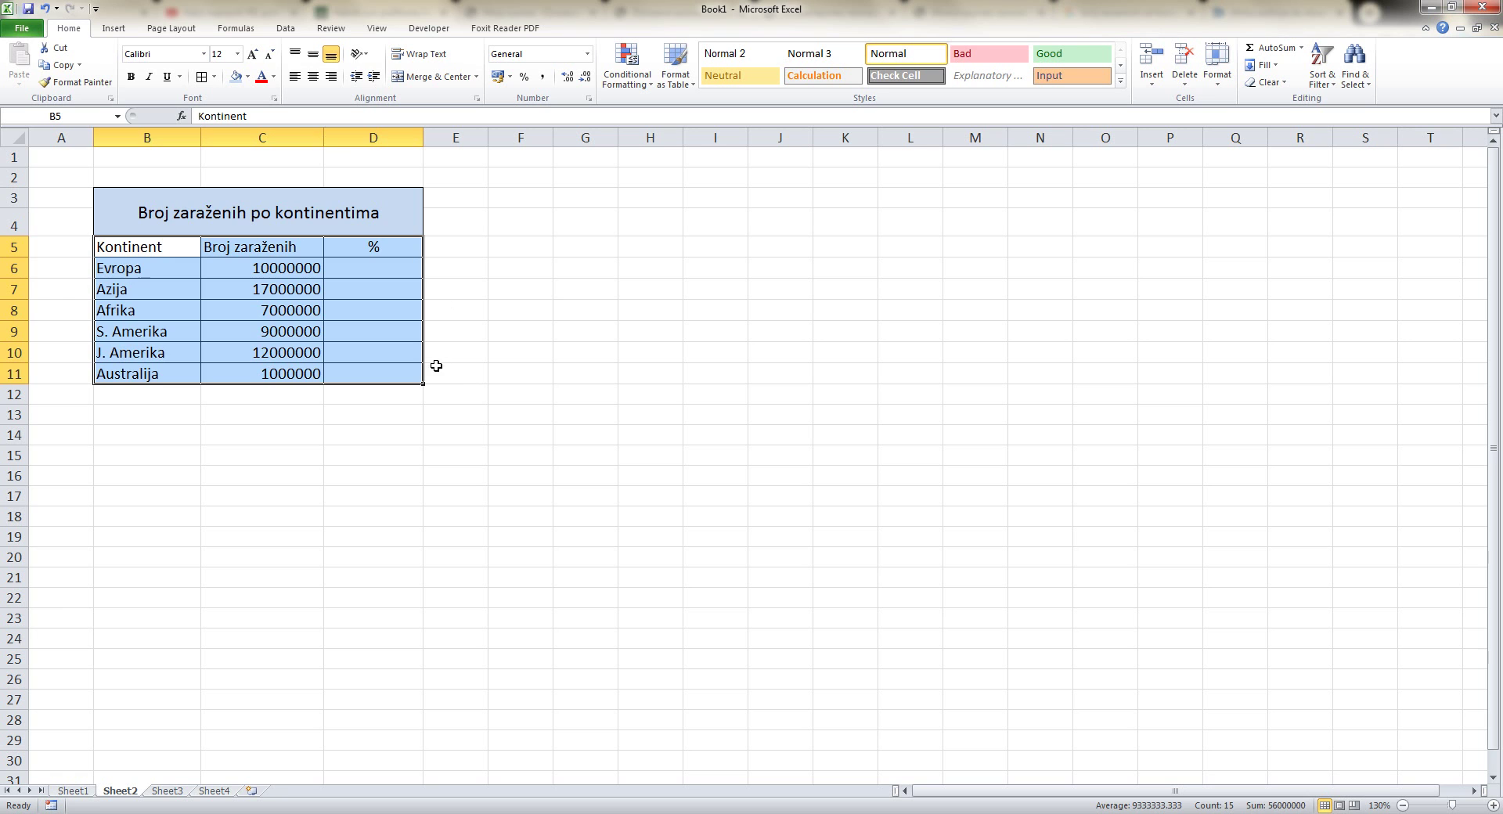
click(341, 427)
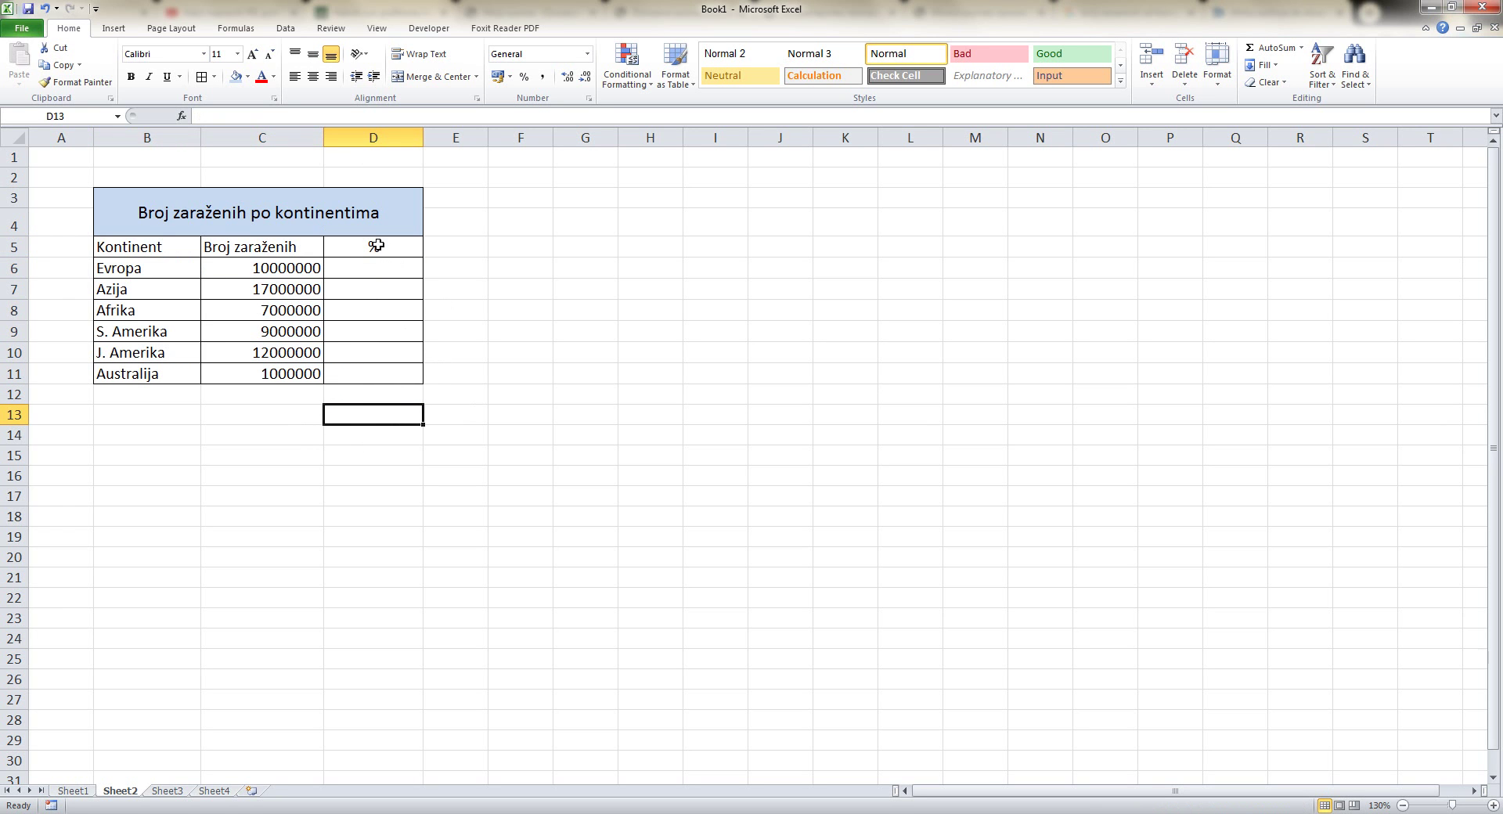
Label B12 'UKUPNO:' and add borders across B12:D12.
click(128, 397)
text(UKUPNO:)
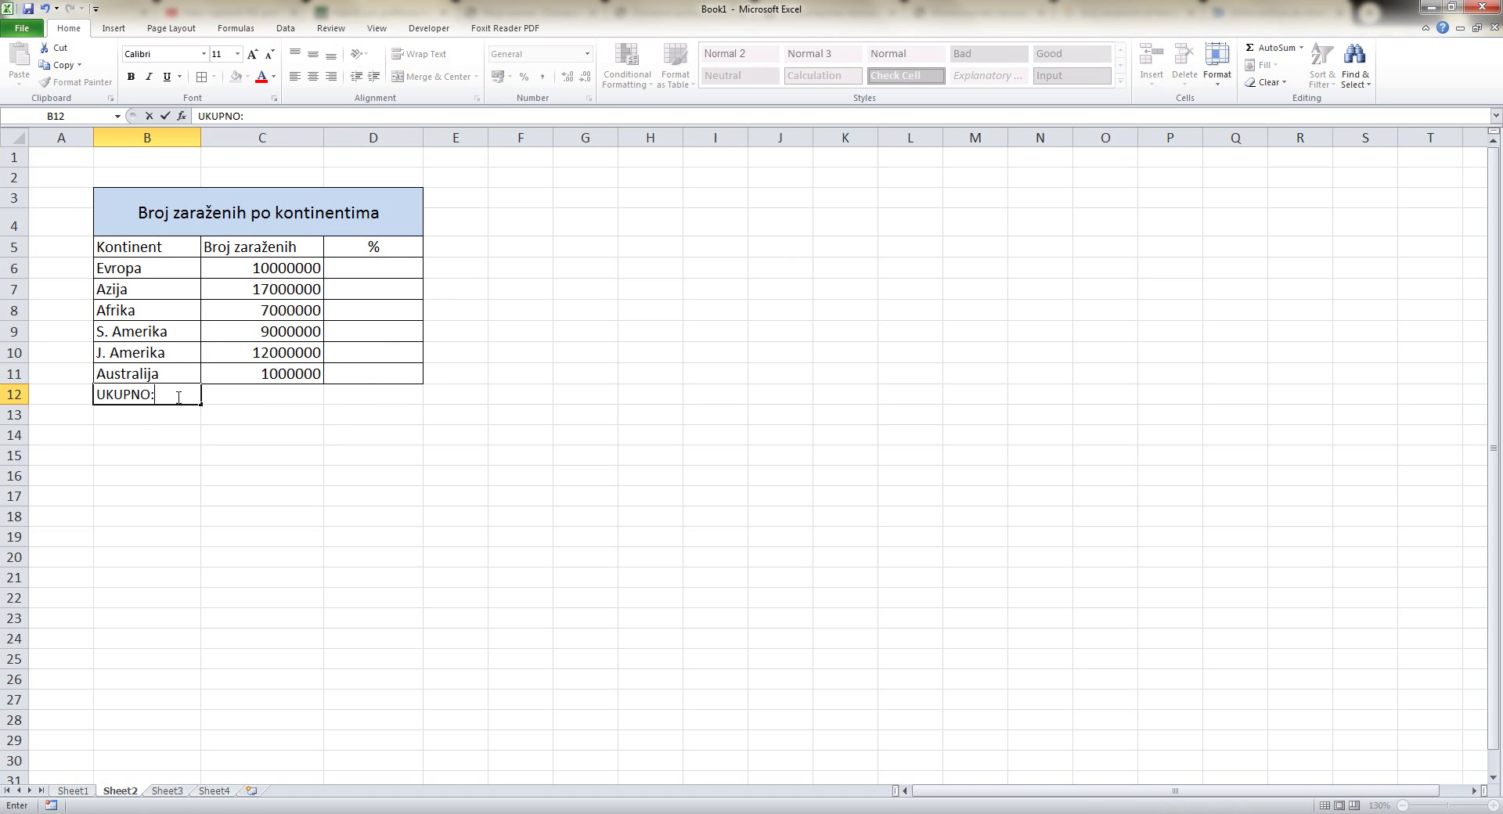
drag(199, 399, 373, 392)
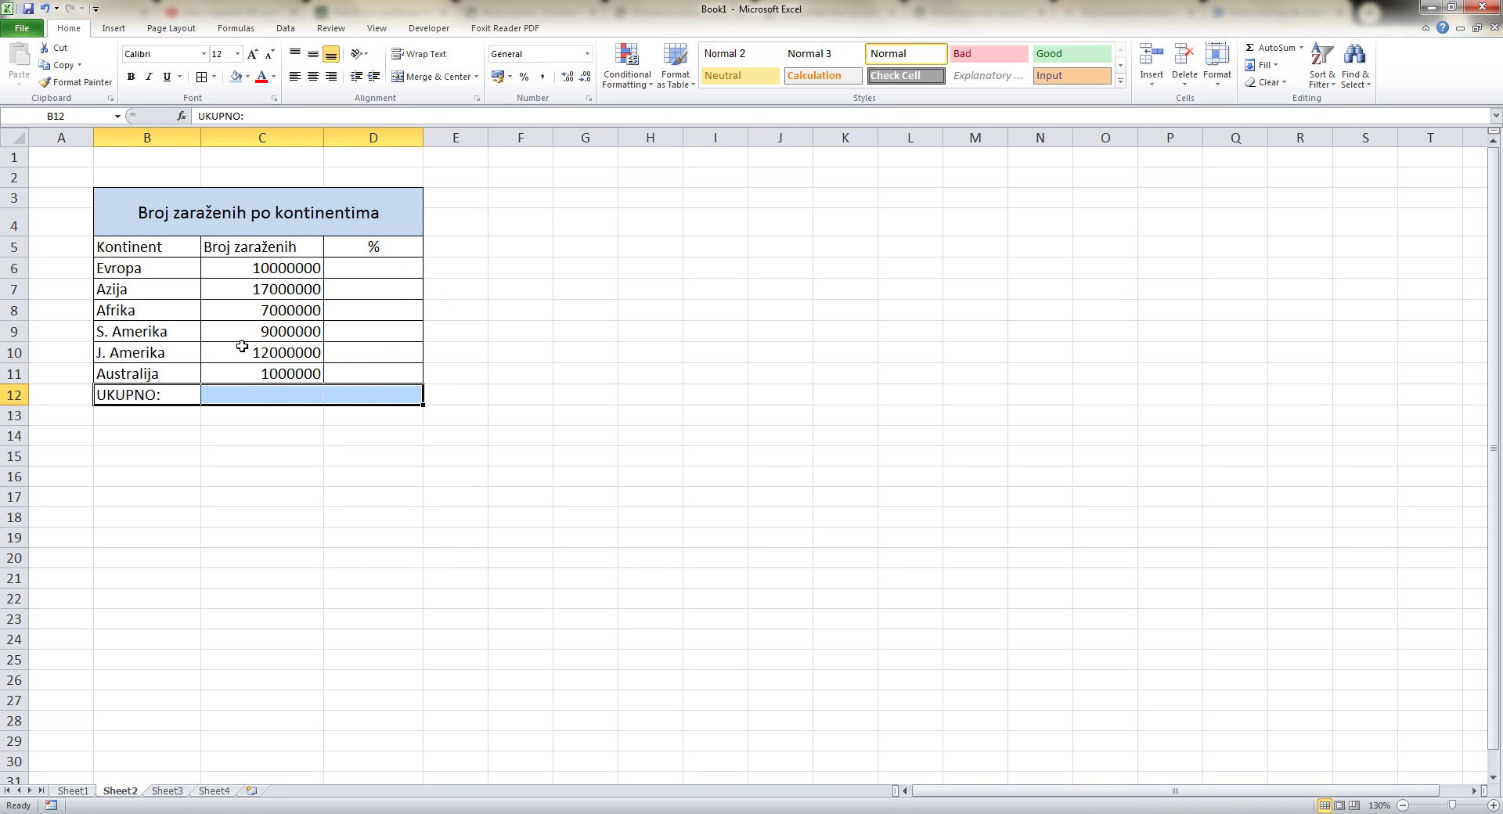
click(203, 80)
click(375, 401)
click(285, 396)
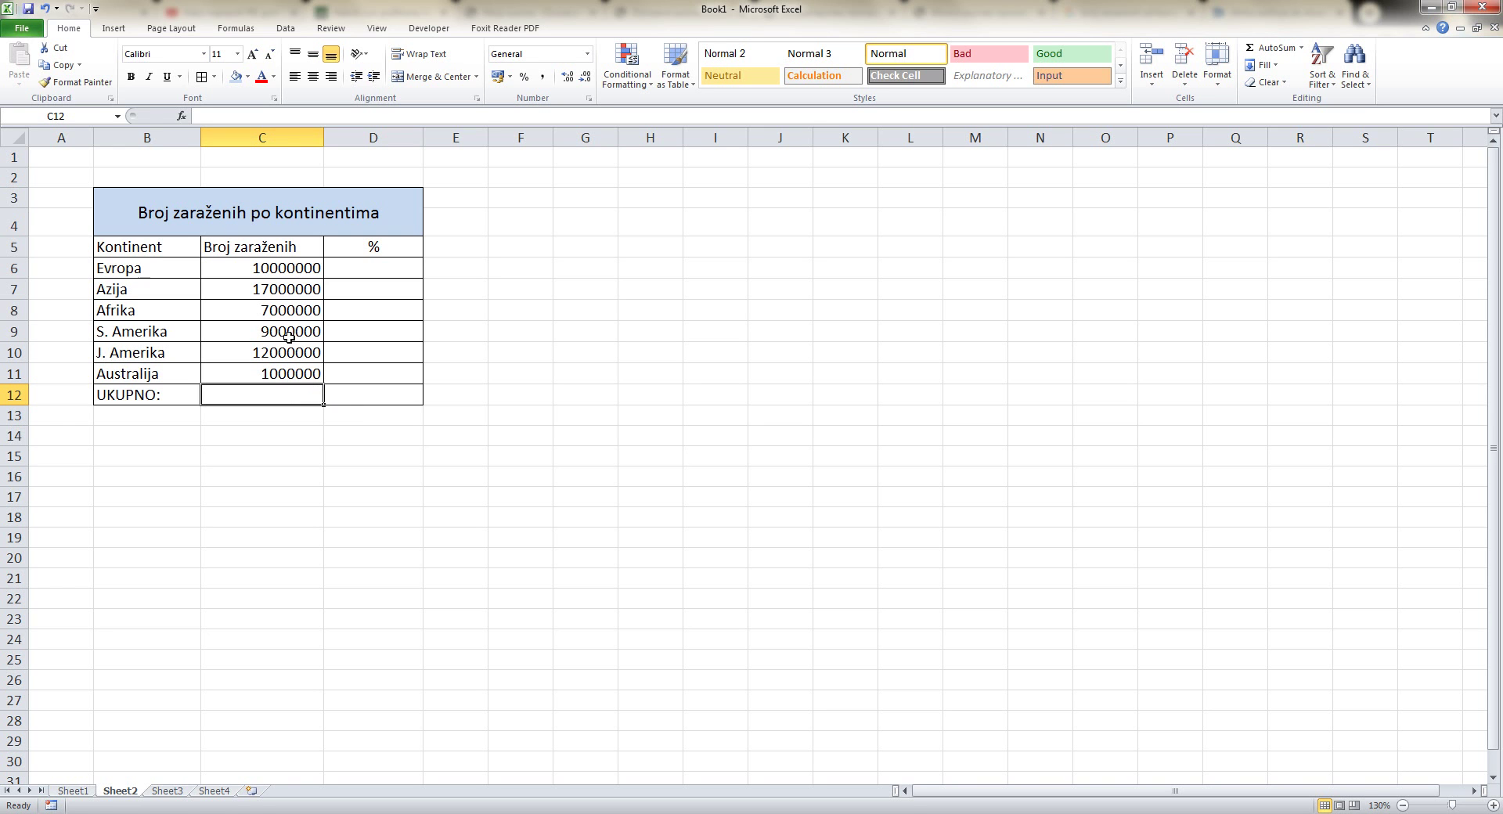
Insert =SUM(C6:C11) in C12 through the function dialog, totalling 56000000.
click(181, 116)
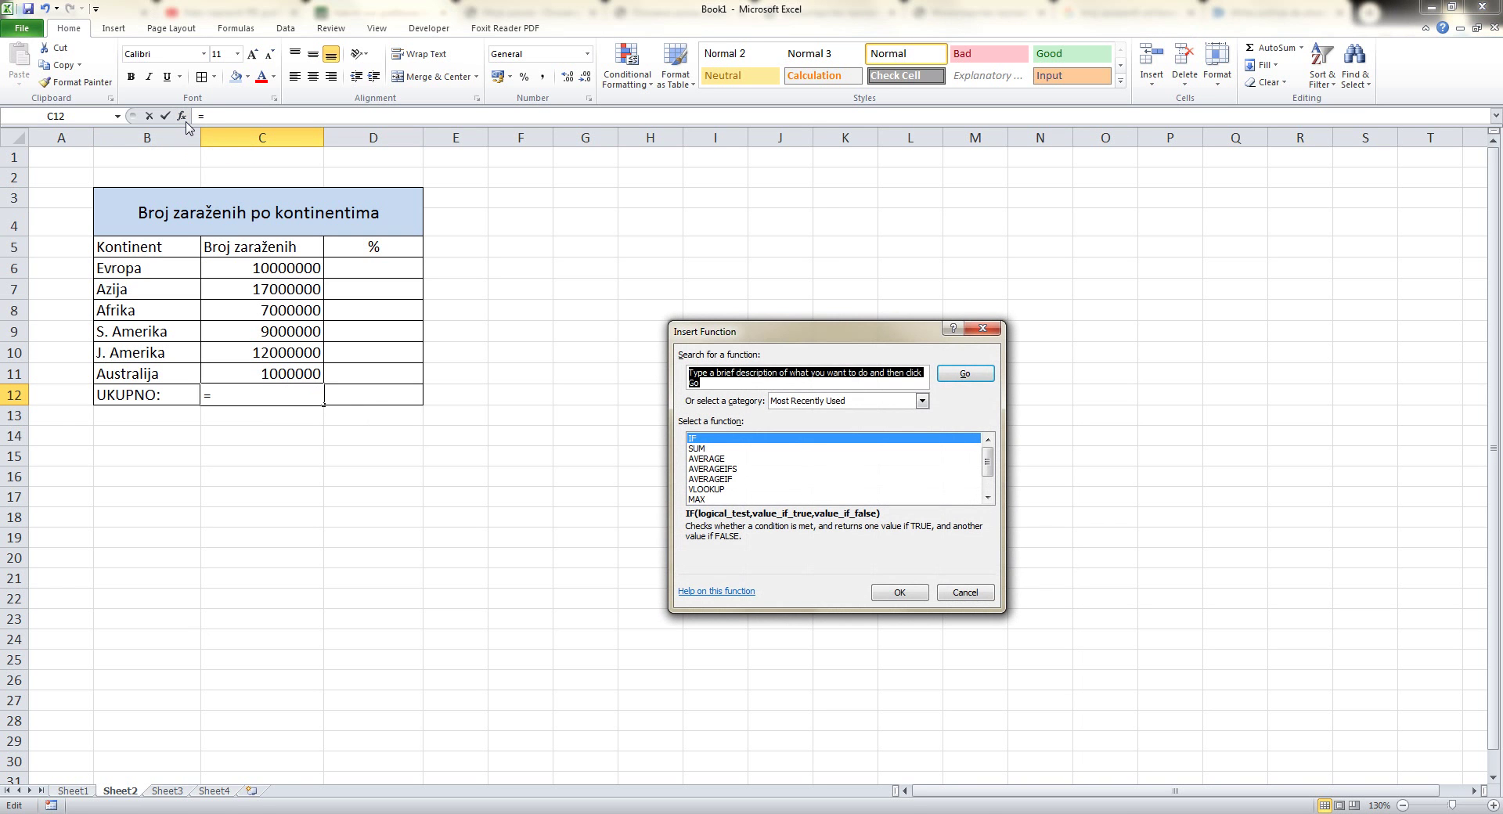
click(697, 450)
click(900, 592)
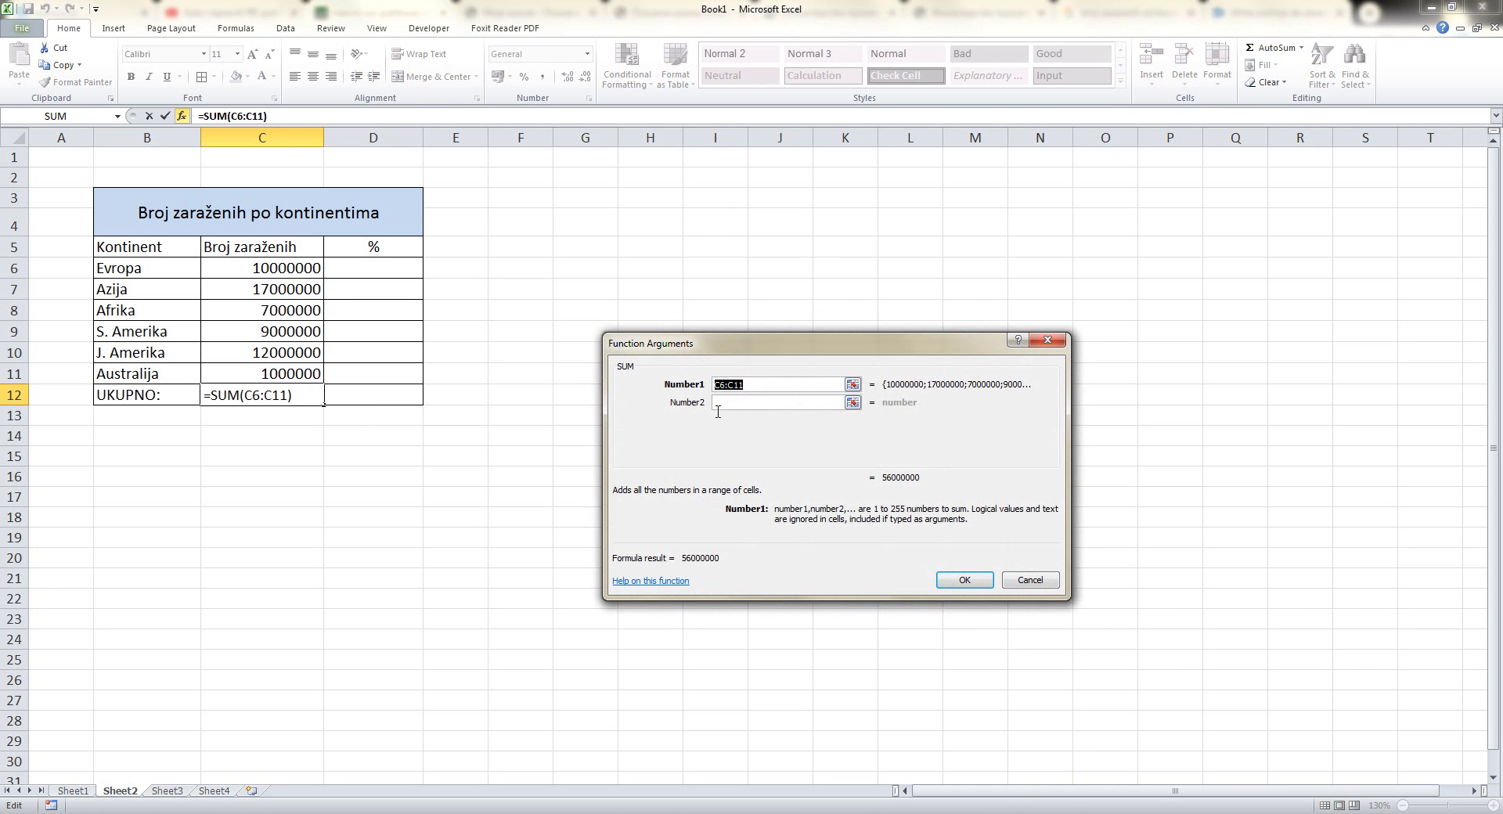
drag(265, 270, 273, 366)
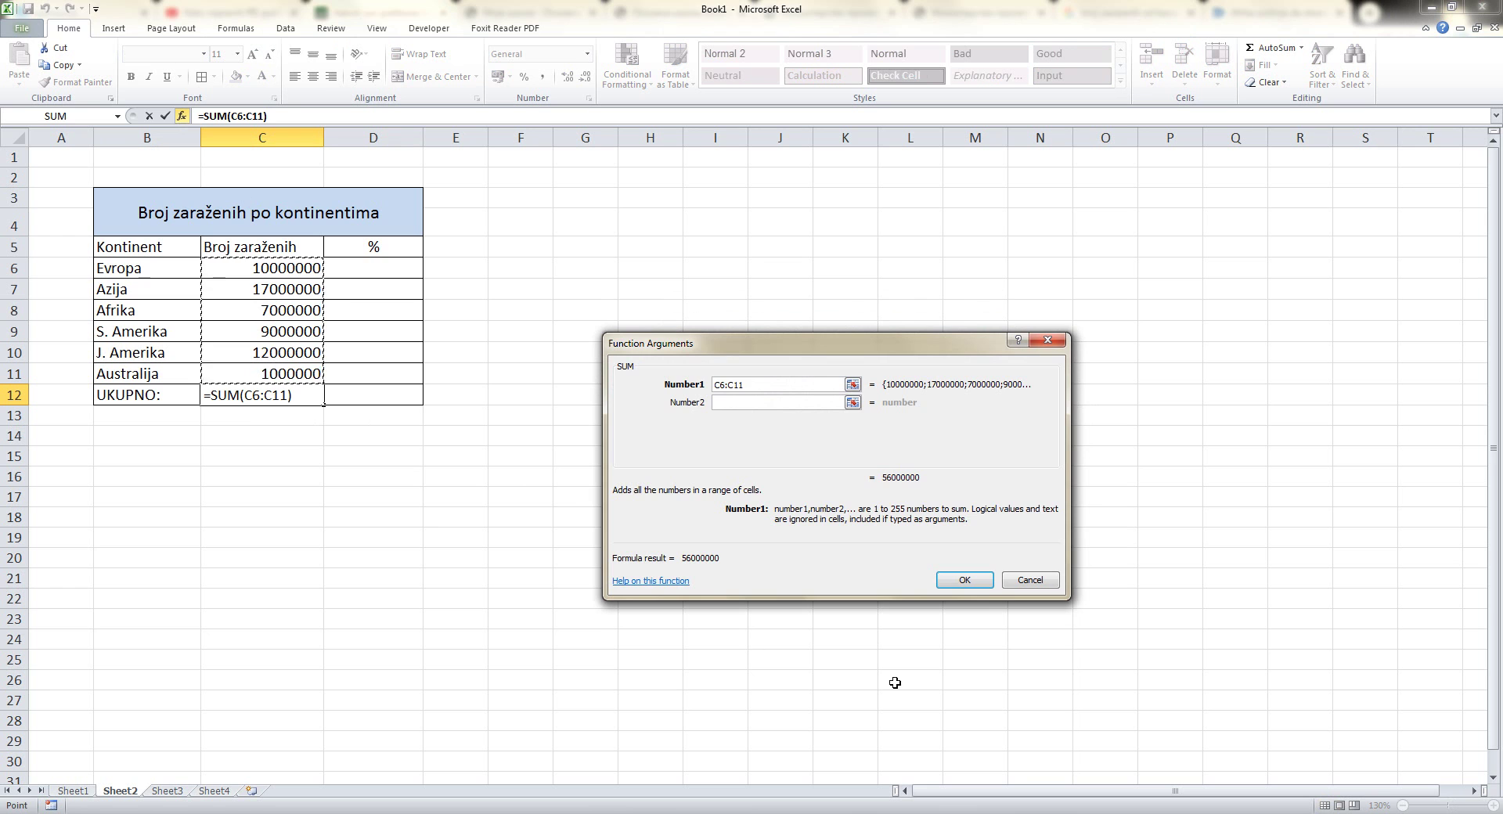
click(965, 580)
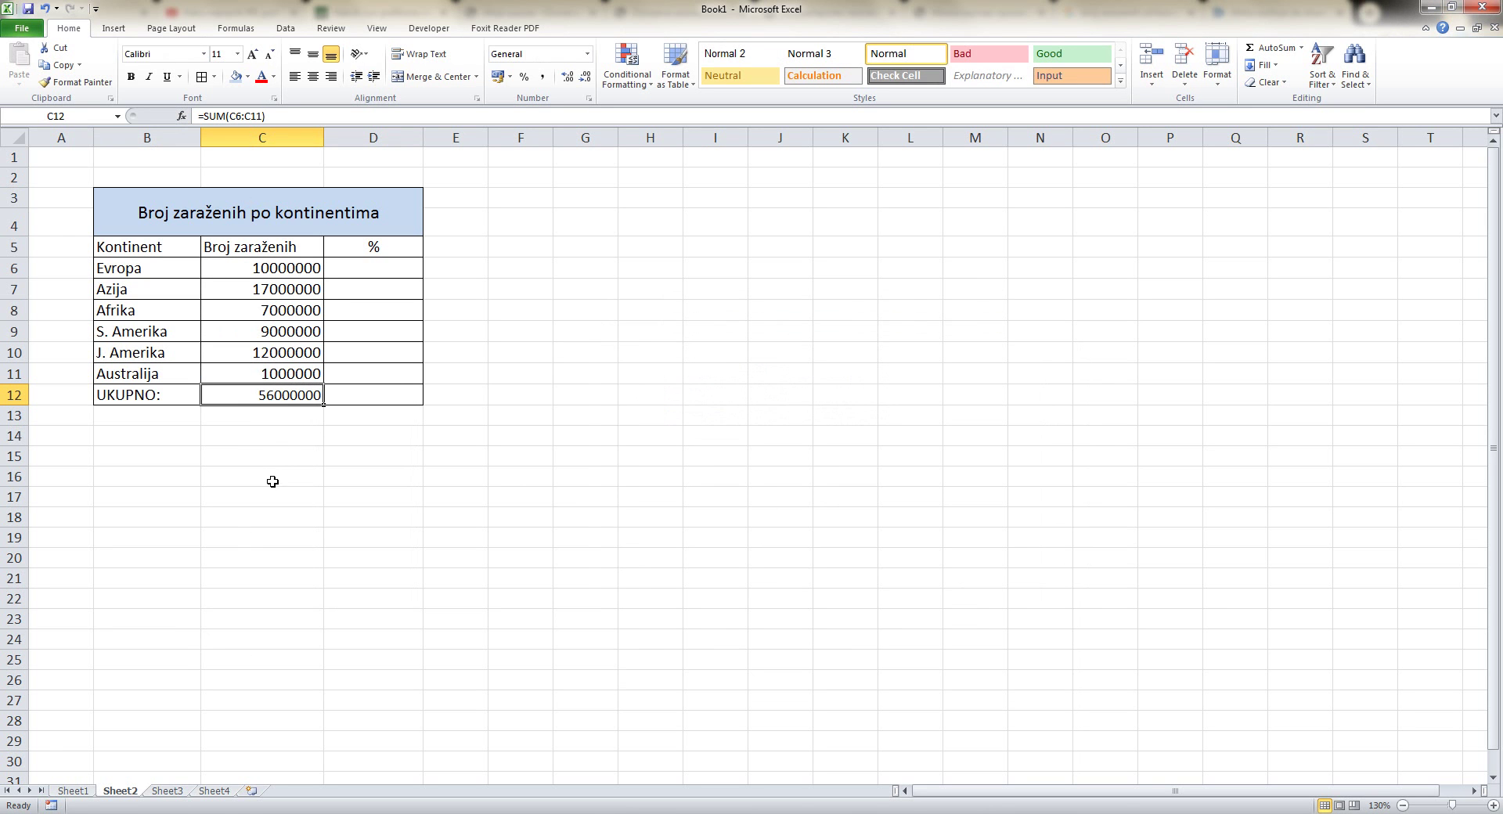
Enlarge the B12:D12 total row to 14 pt bold text.
drag(140, 394, 371, 401)
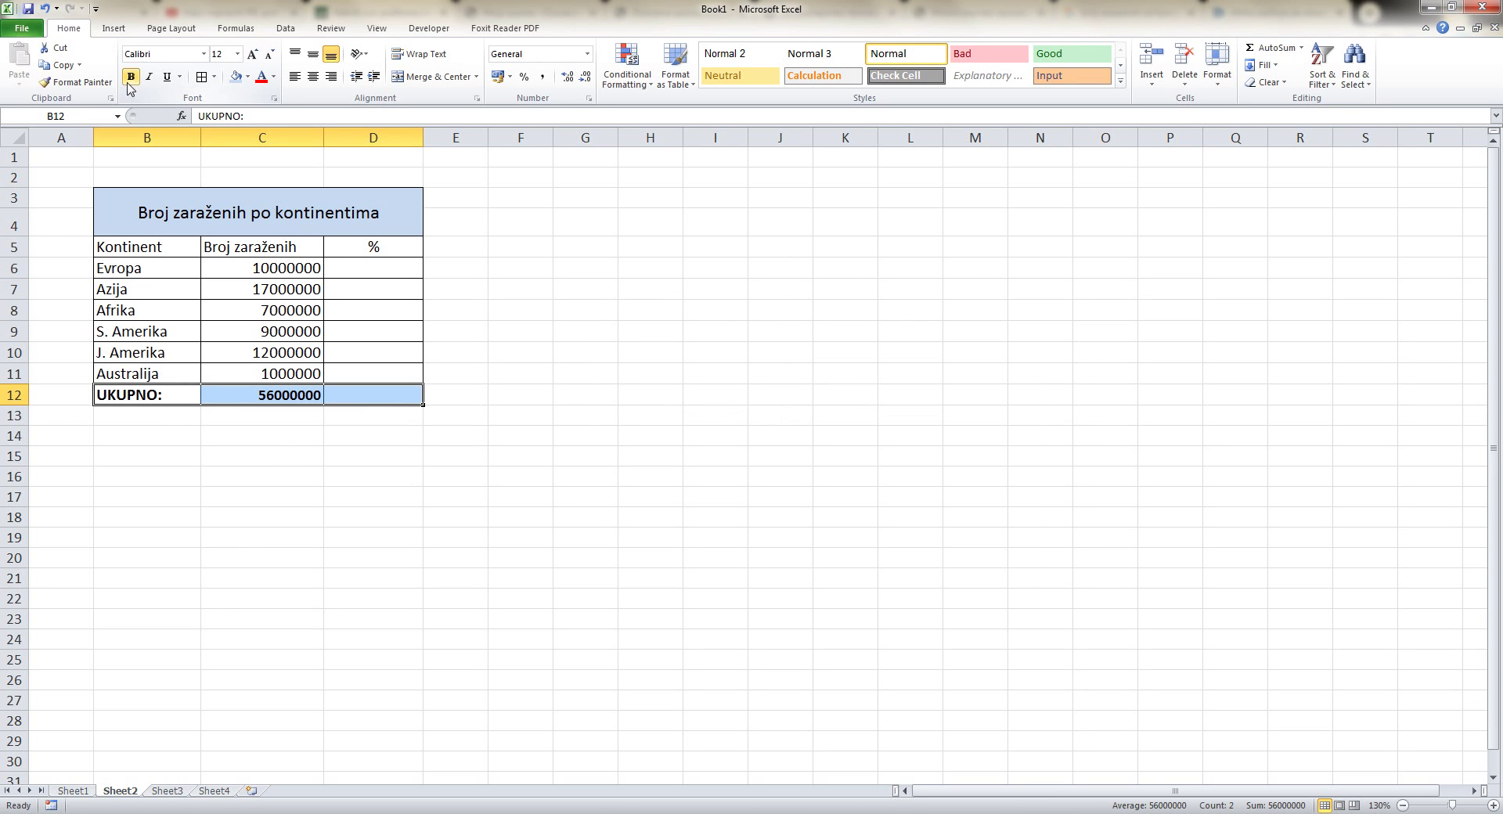
click(252, 53)
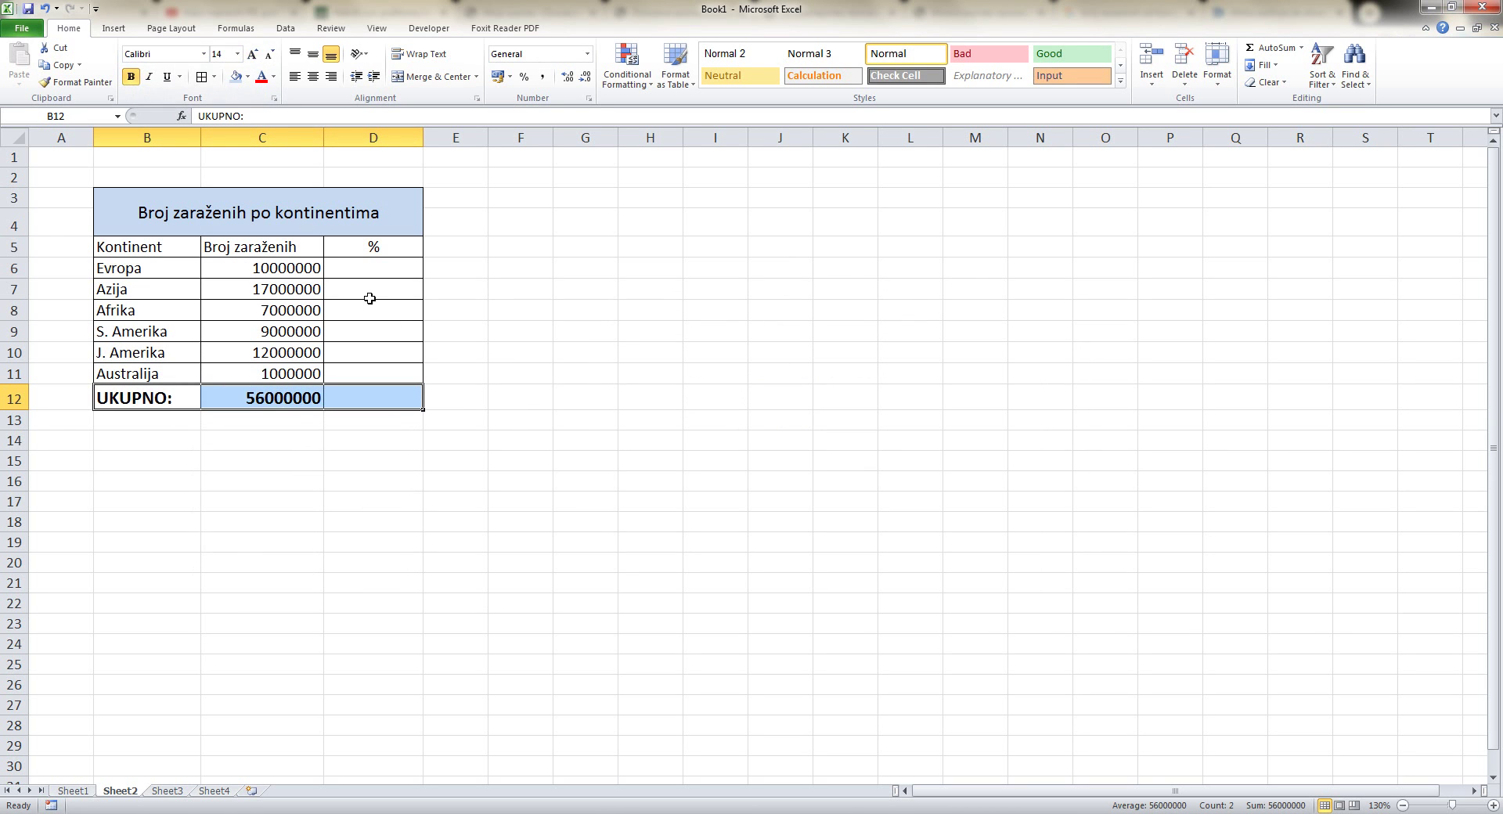
click(364, 270)
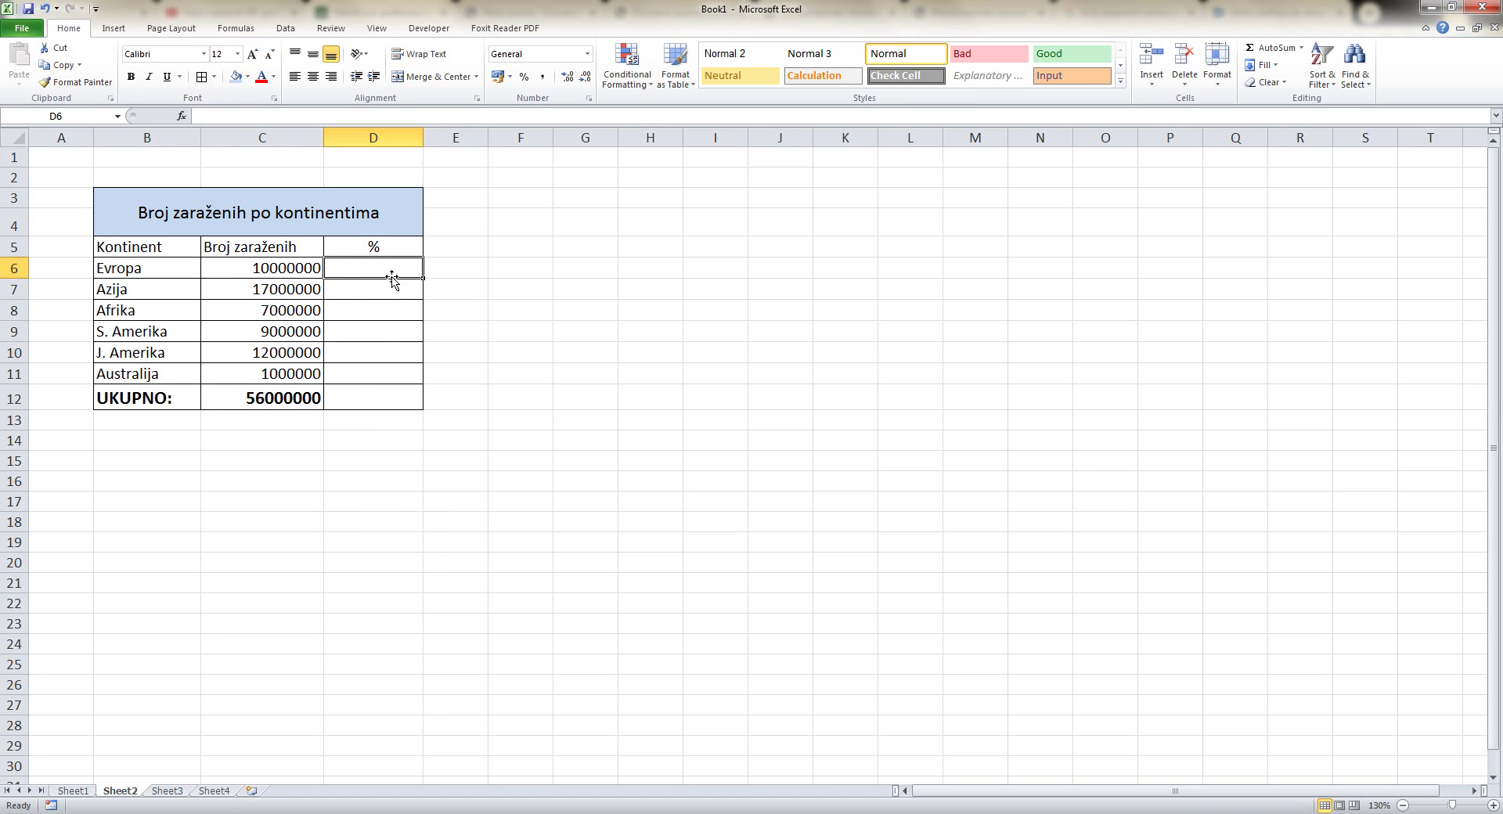
Enter =C6/C12 in D6 and fill it down to D11.
text(=)
click(284, 269)
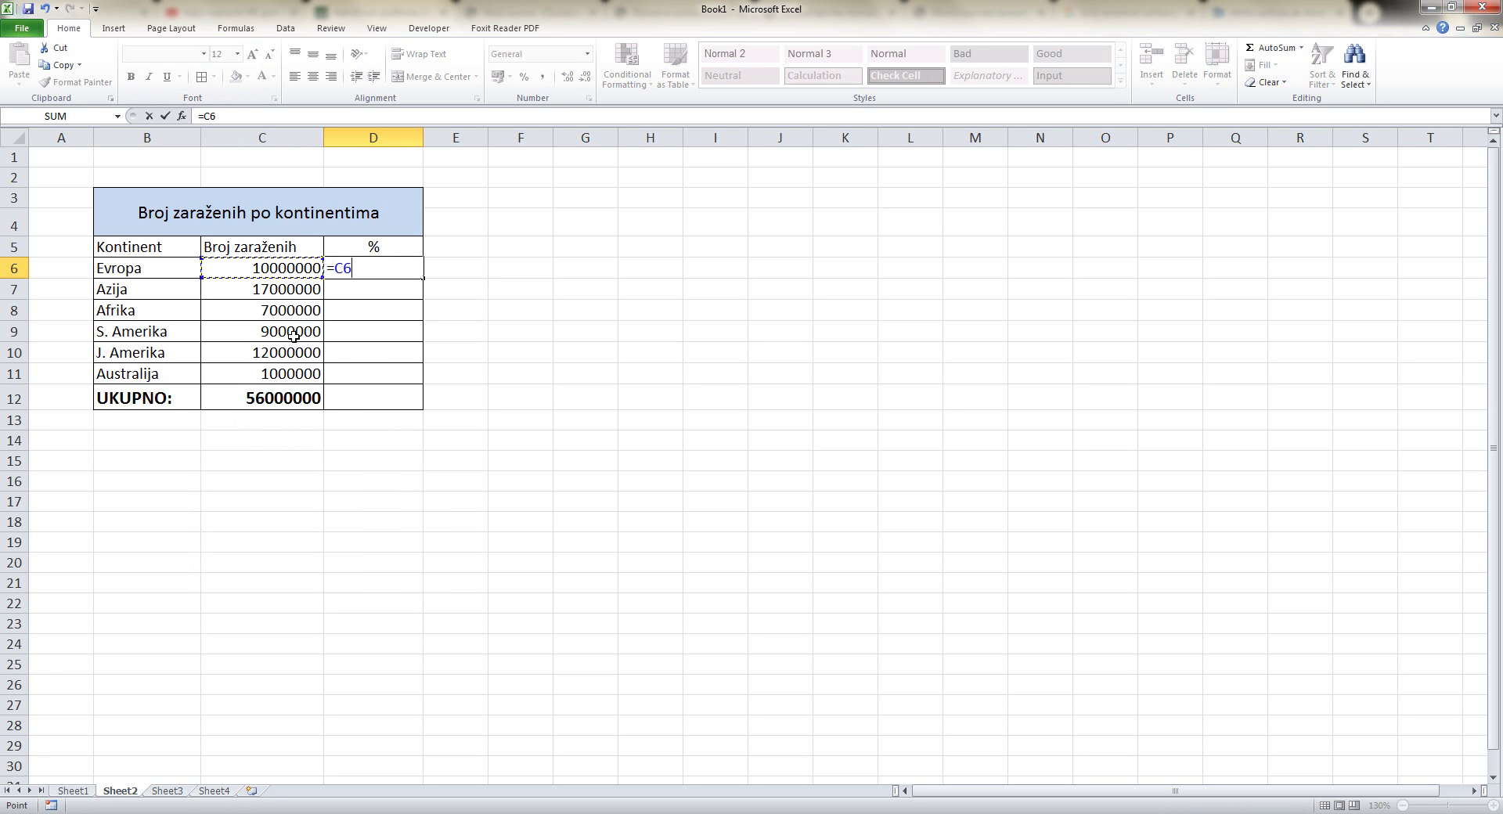
click(284, 401)
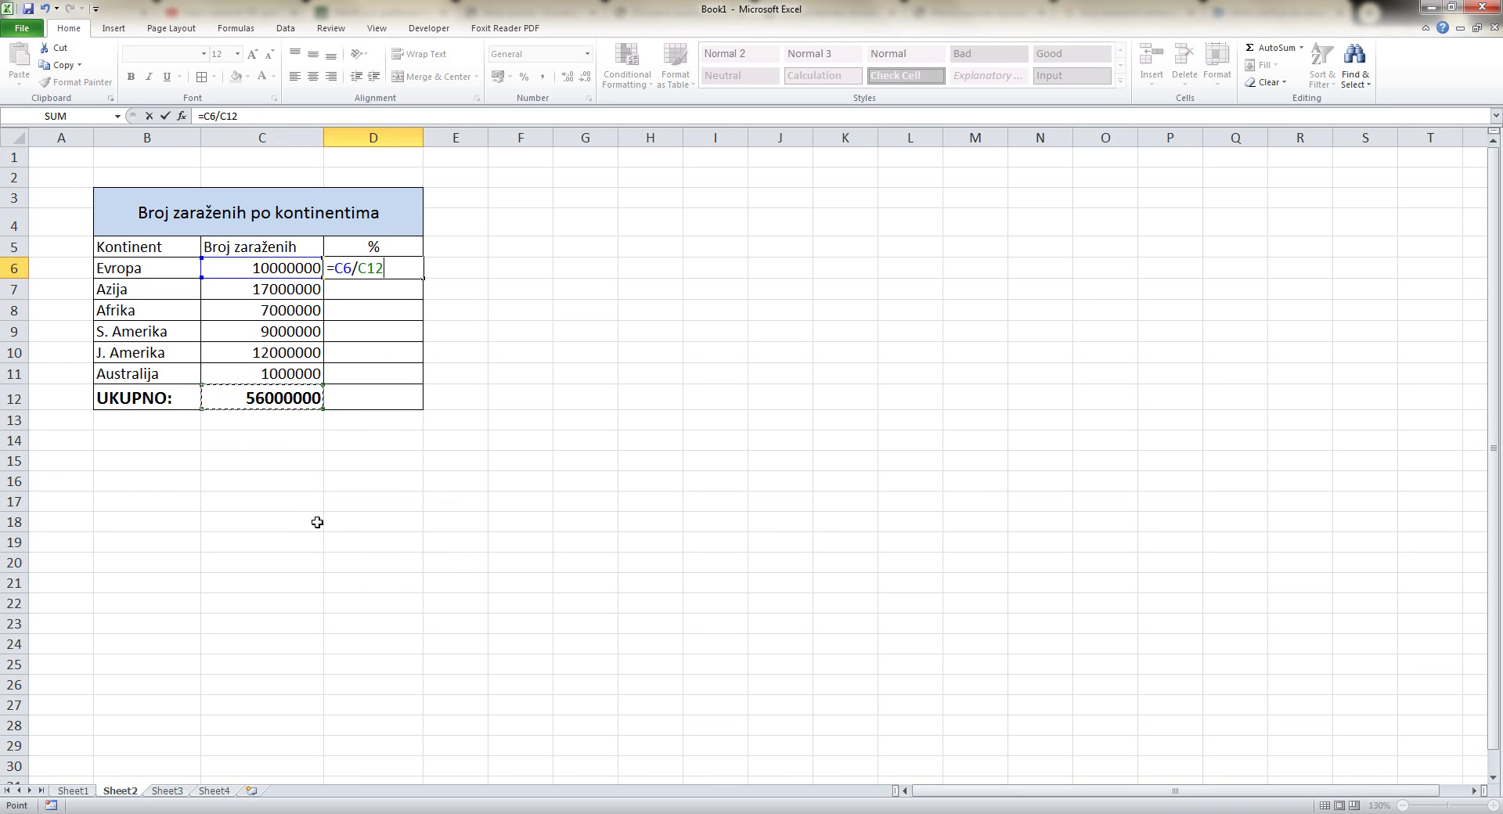
key(Return)
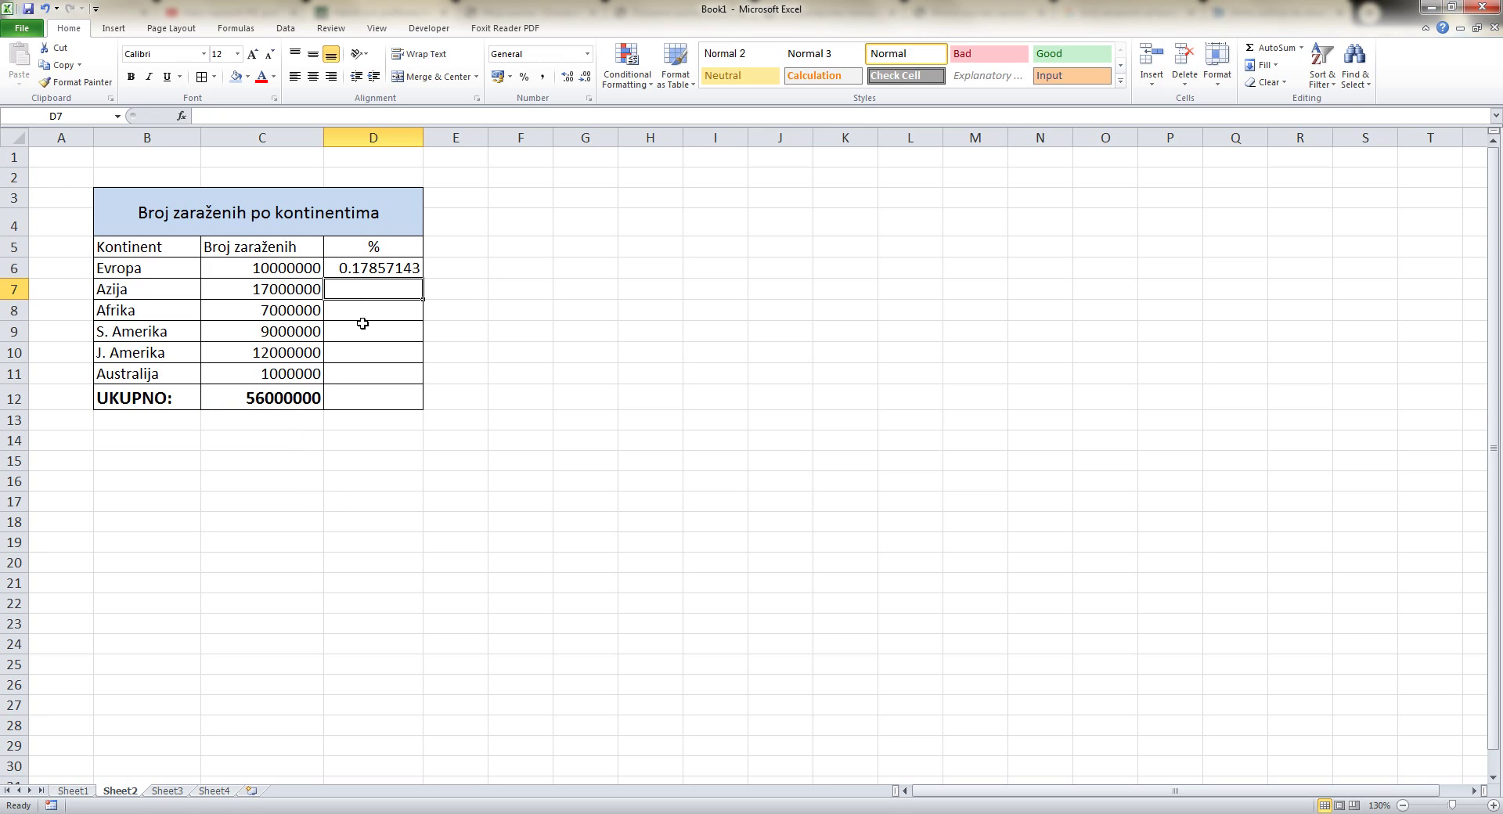
click(360, 272)
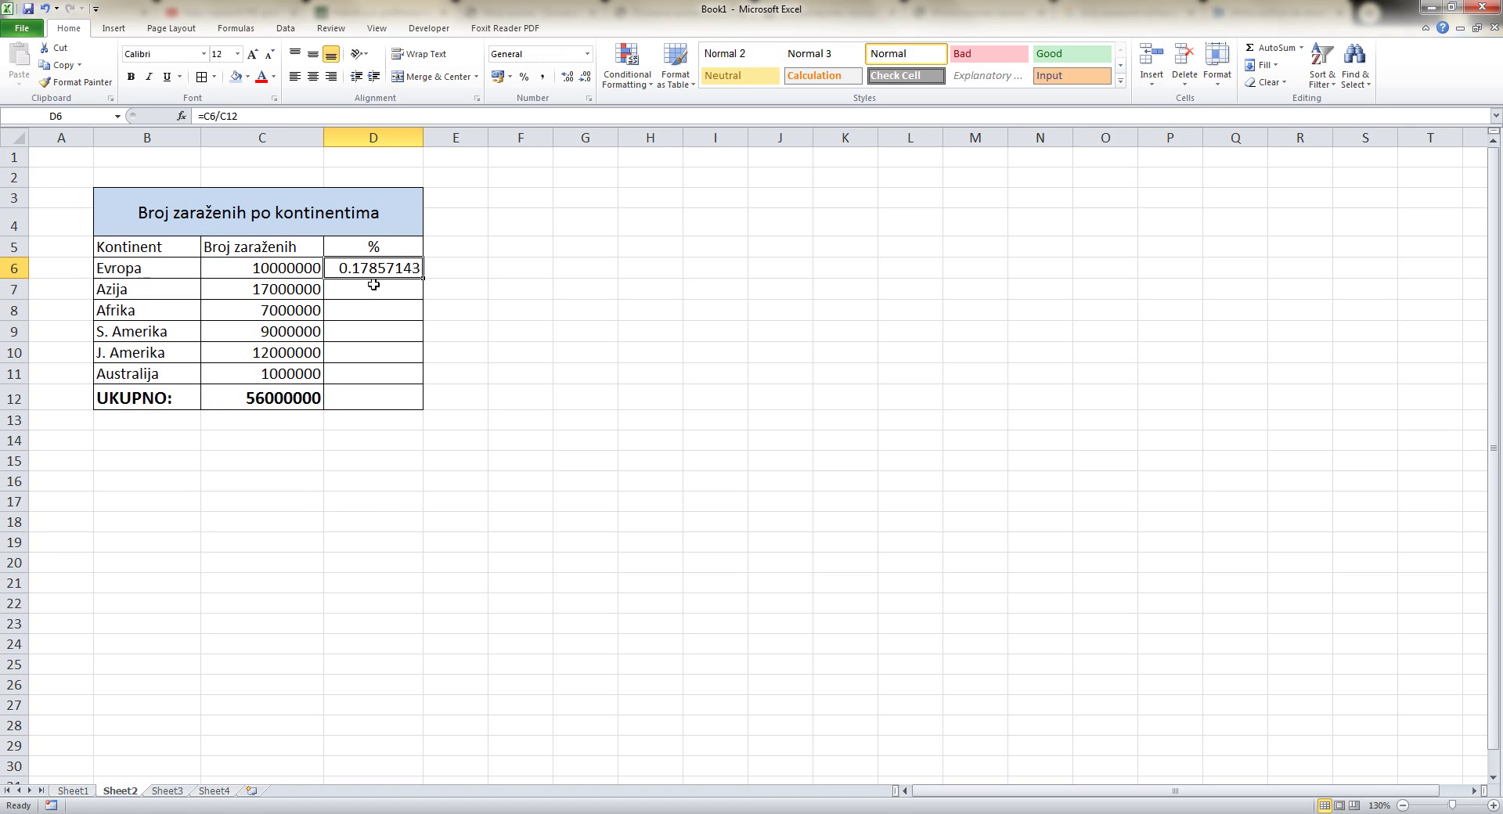
drag(425, 279, 425, 385)
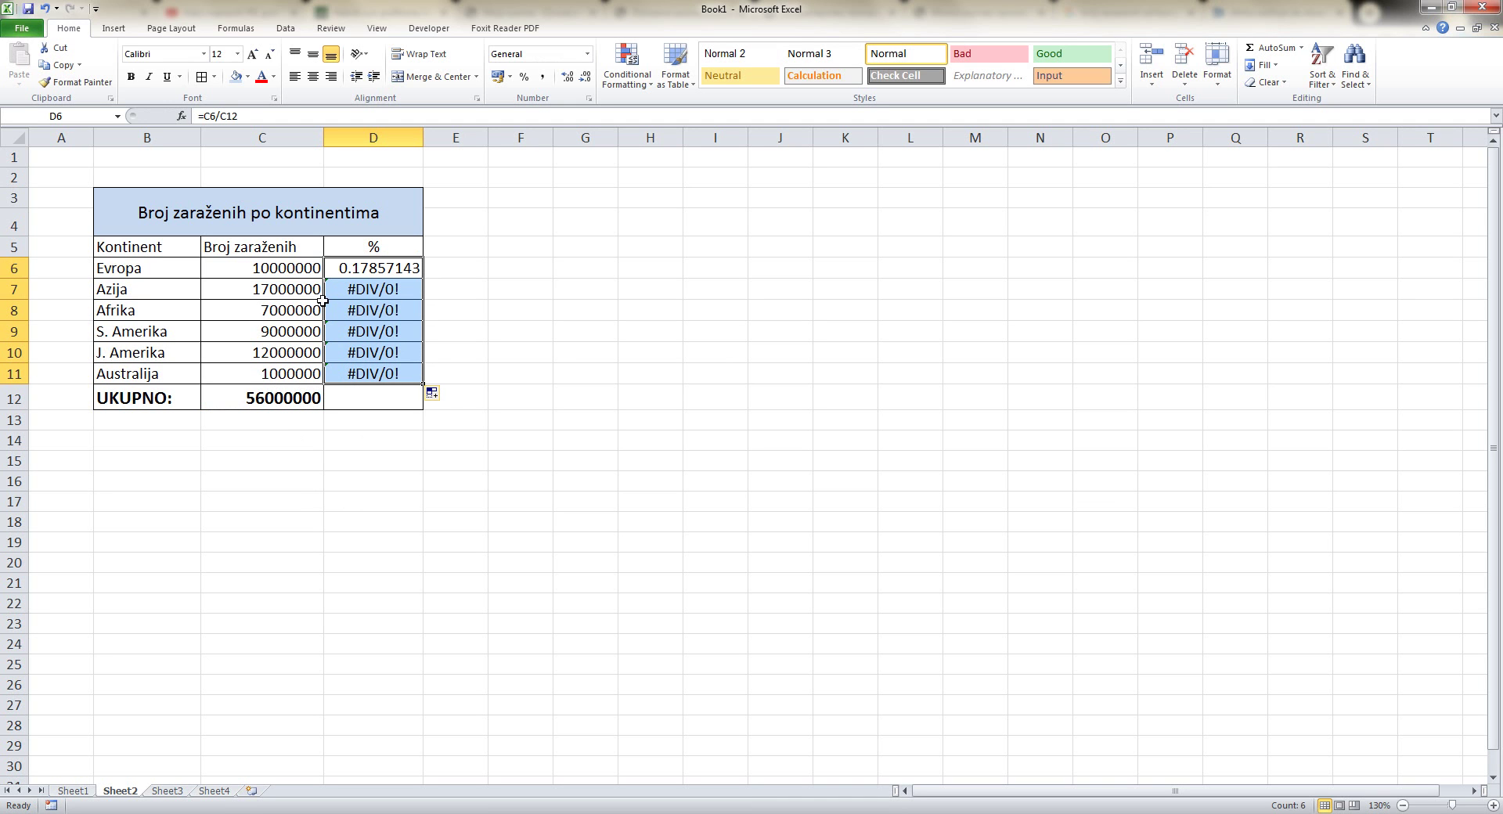
Check the references in D7, C13, D6 and C12, then put D6's formula into edit mode.
click(374, 291)
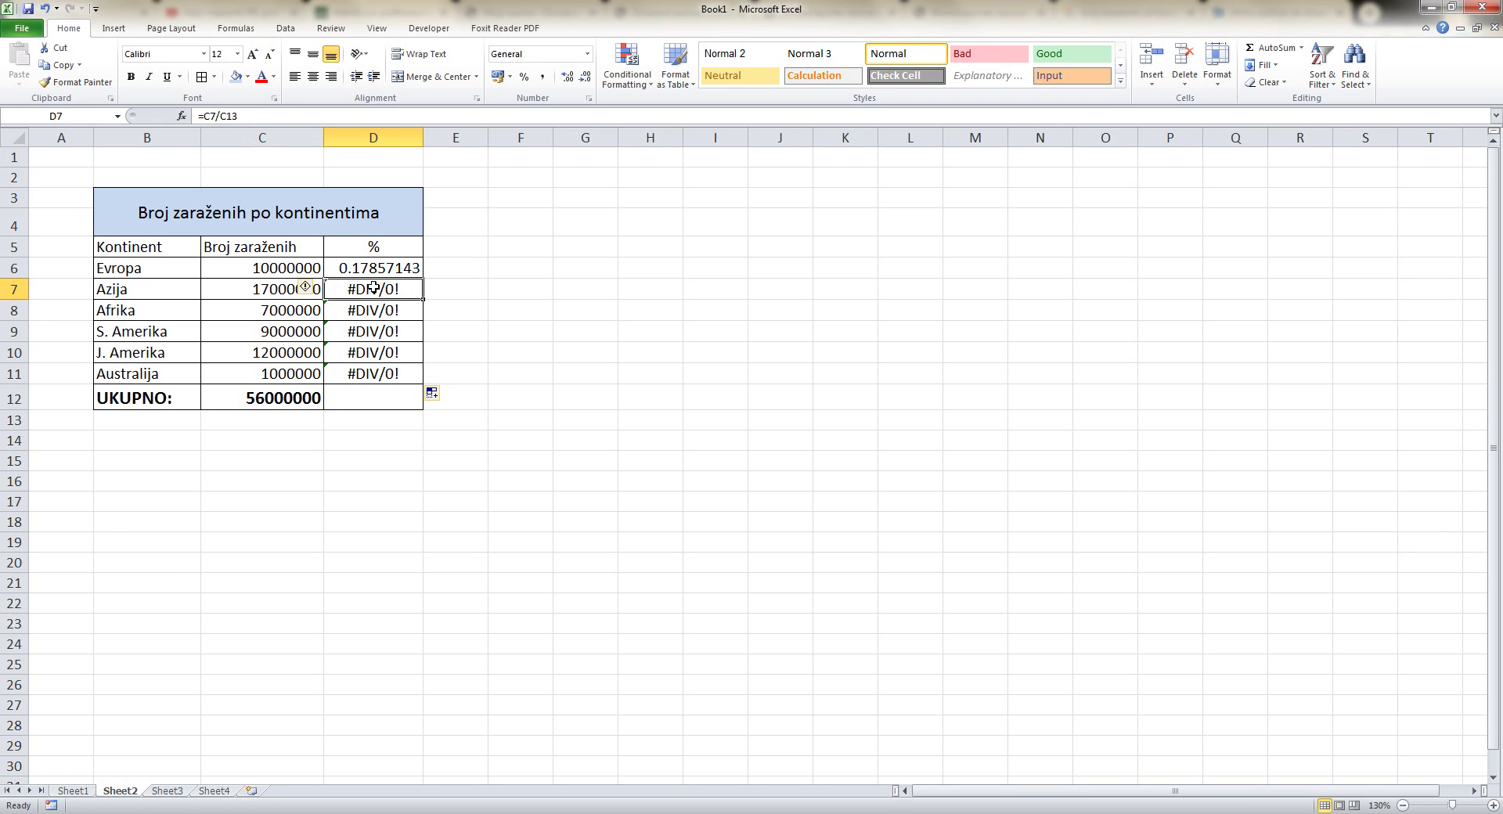
click(274, 423)
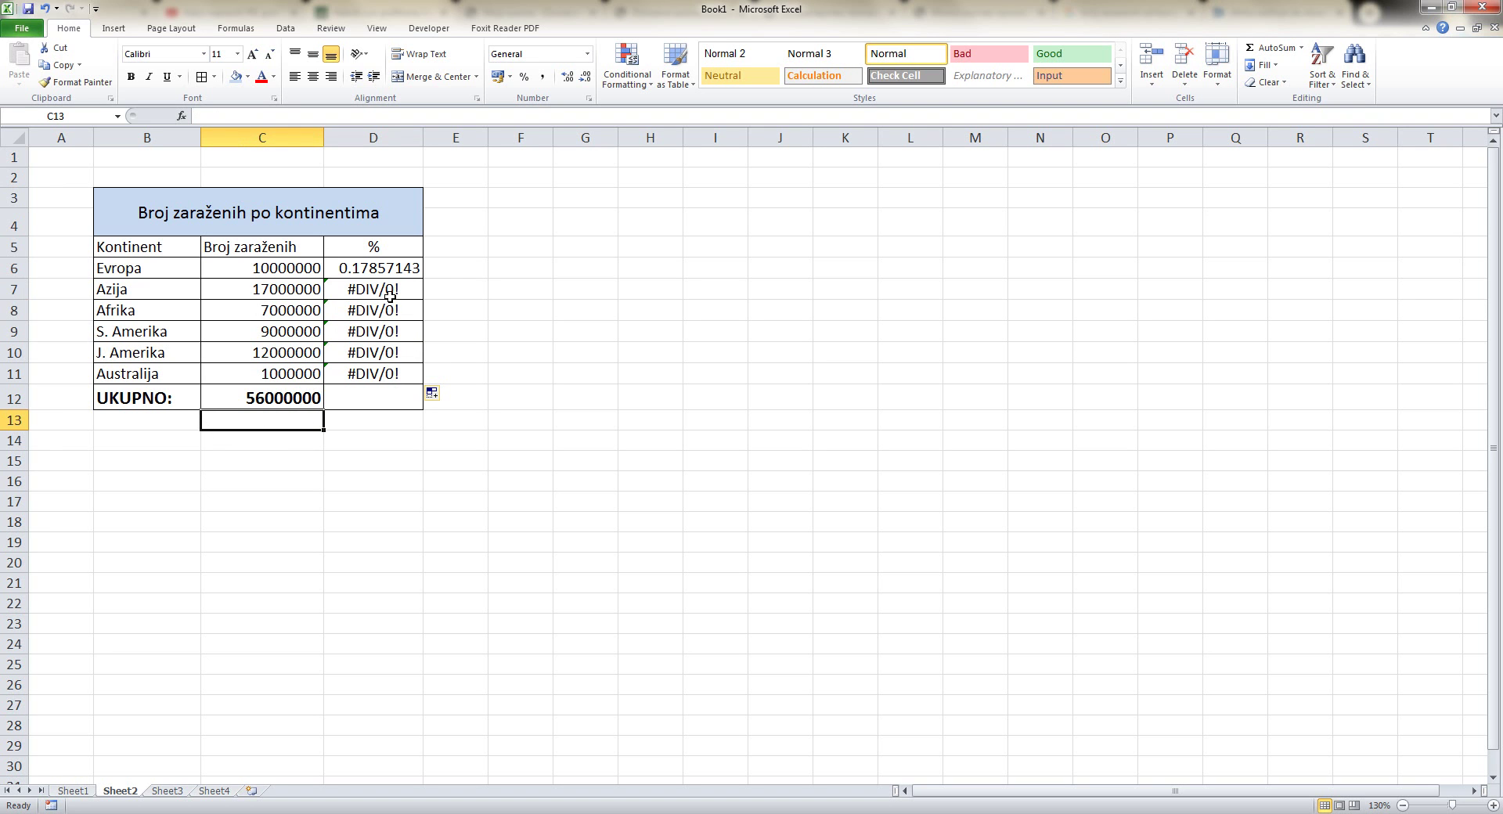
click(370, 268)
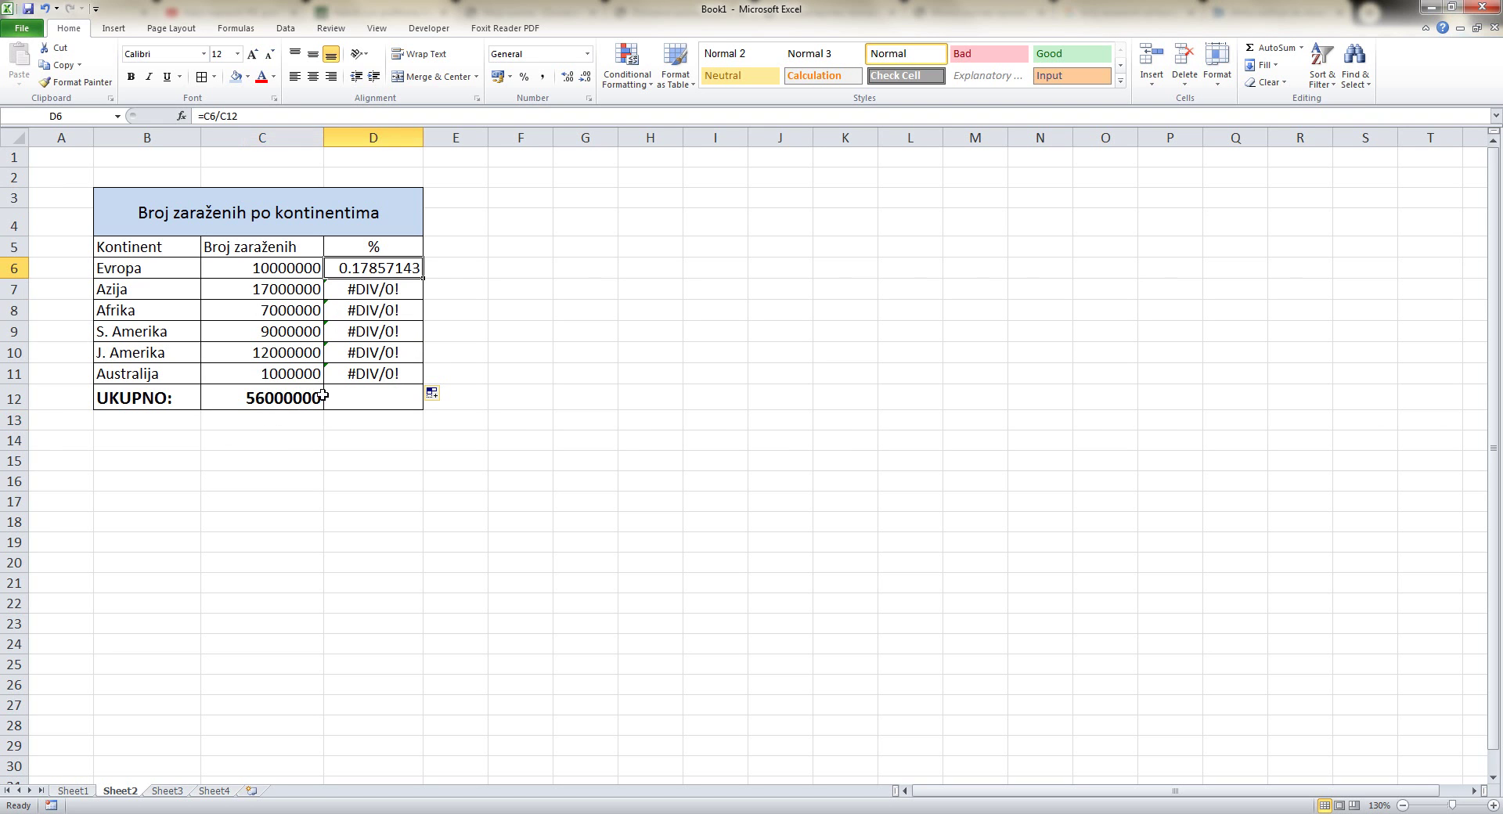
click(238, 398)
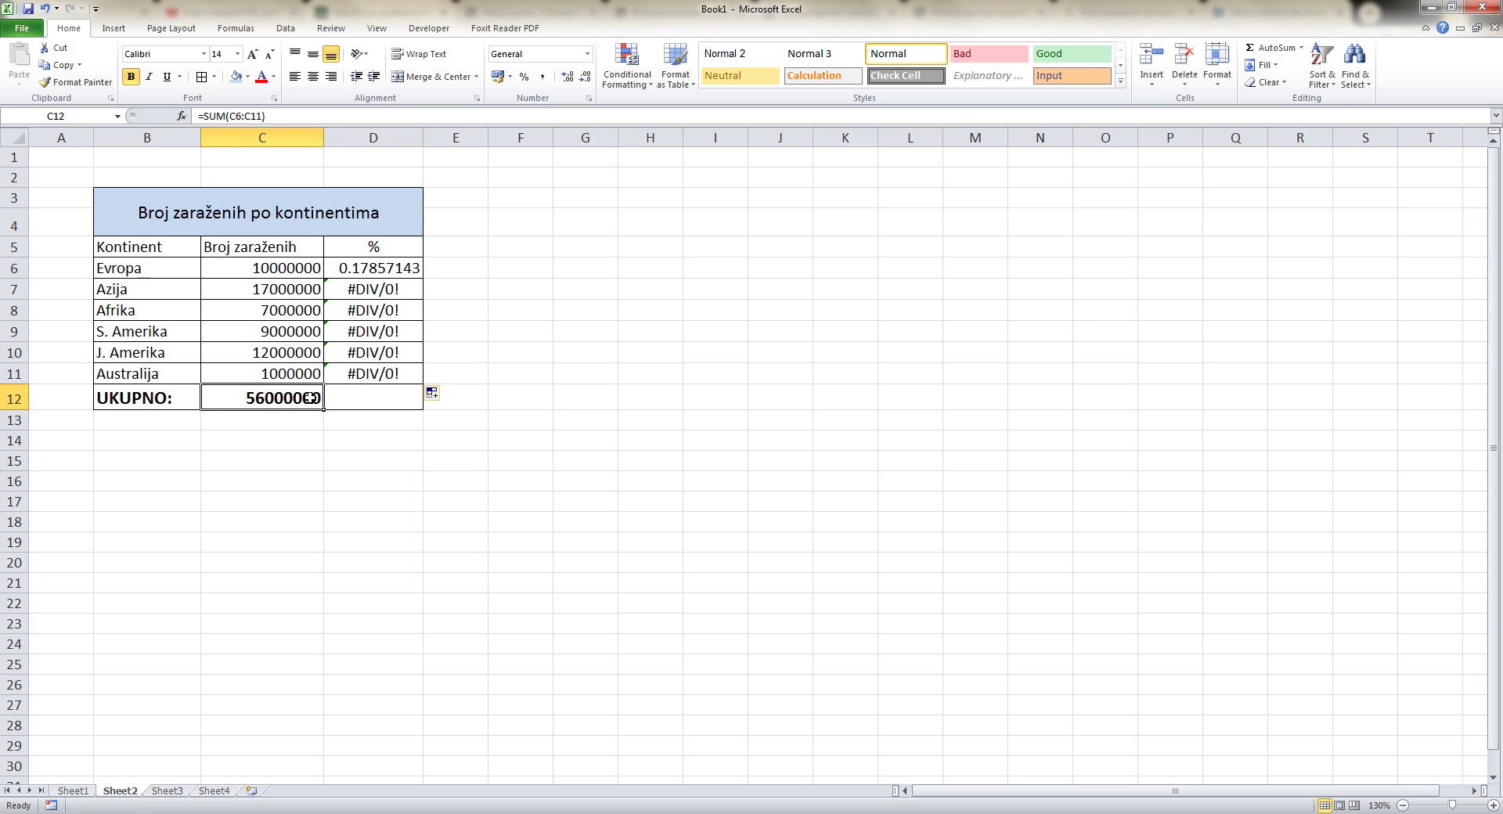
double_click(364, 276)
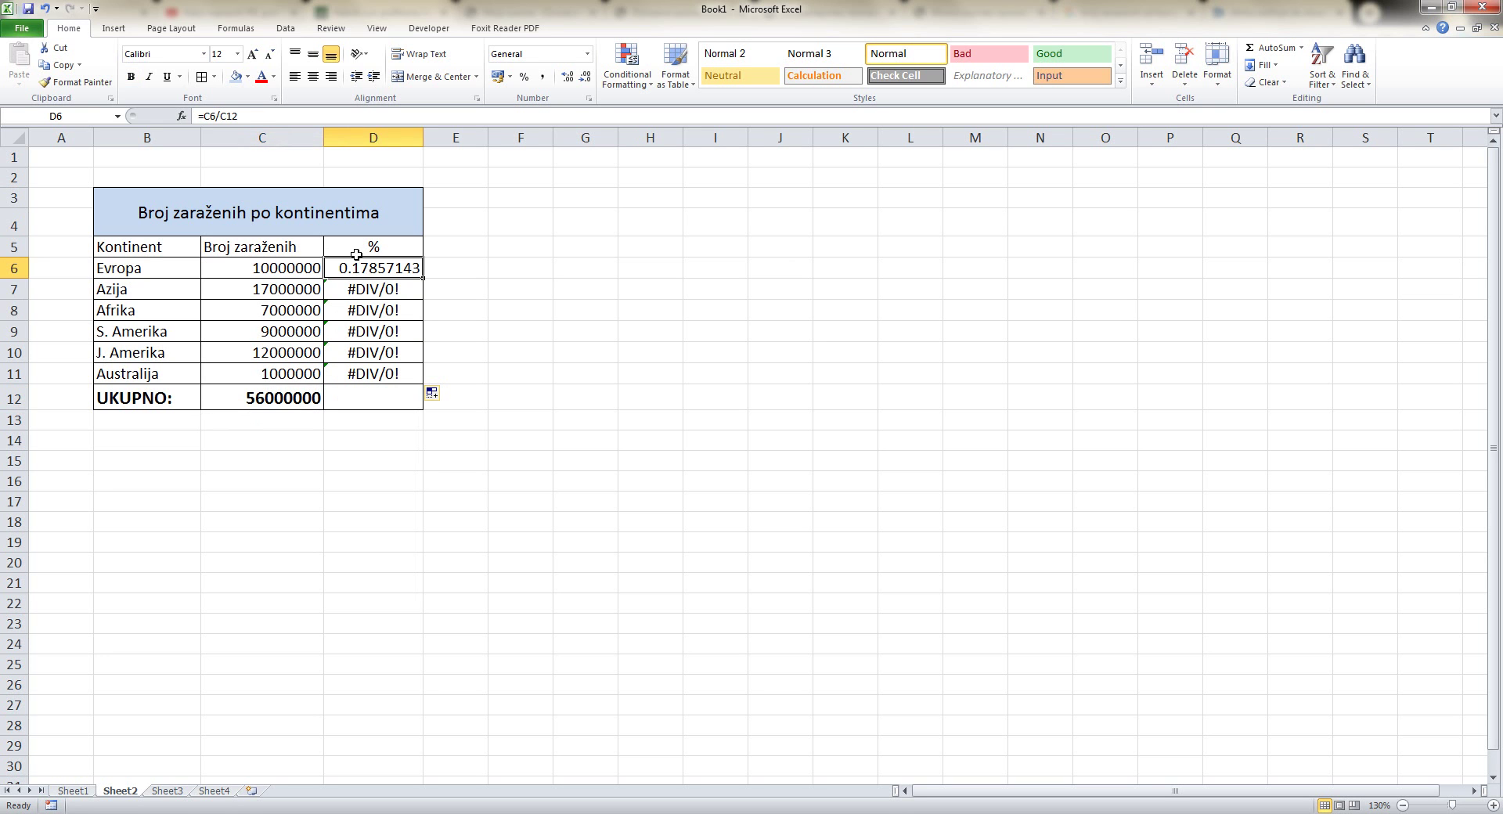
click(240, 116)
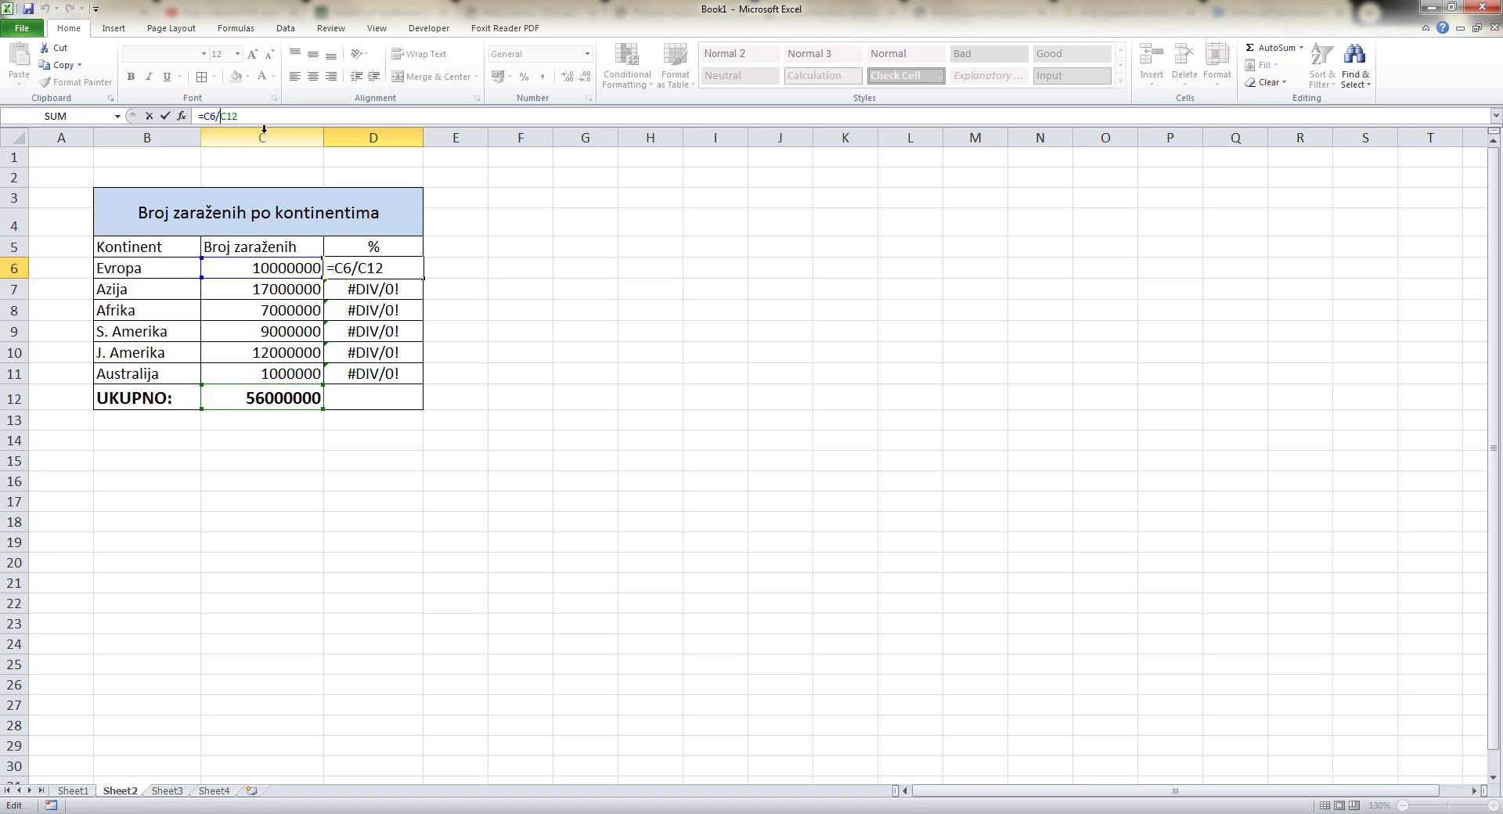
Change D6 to =C6/$C$12 and fill it down to D12, checking the total row.
text($C$)
key(Return)
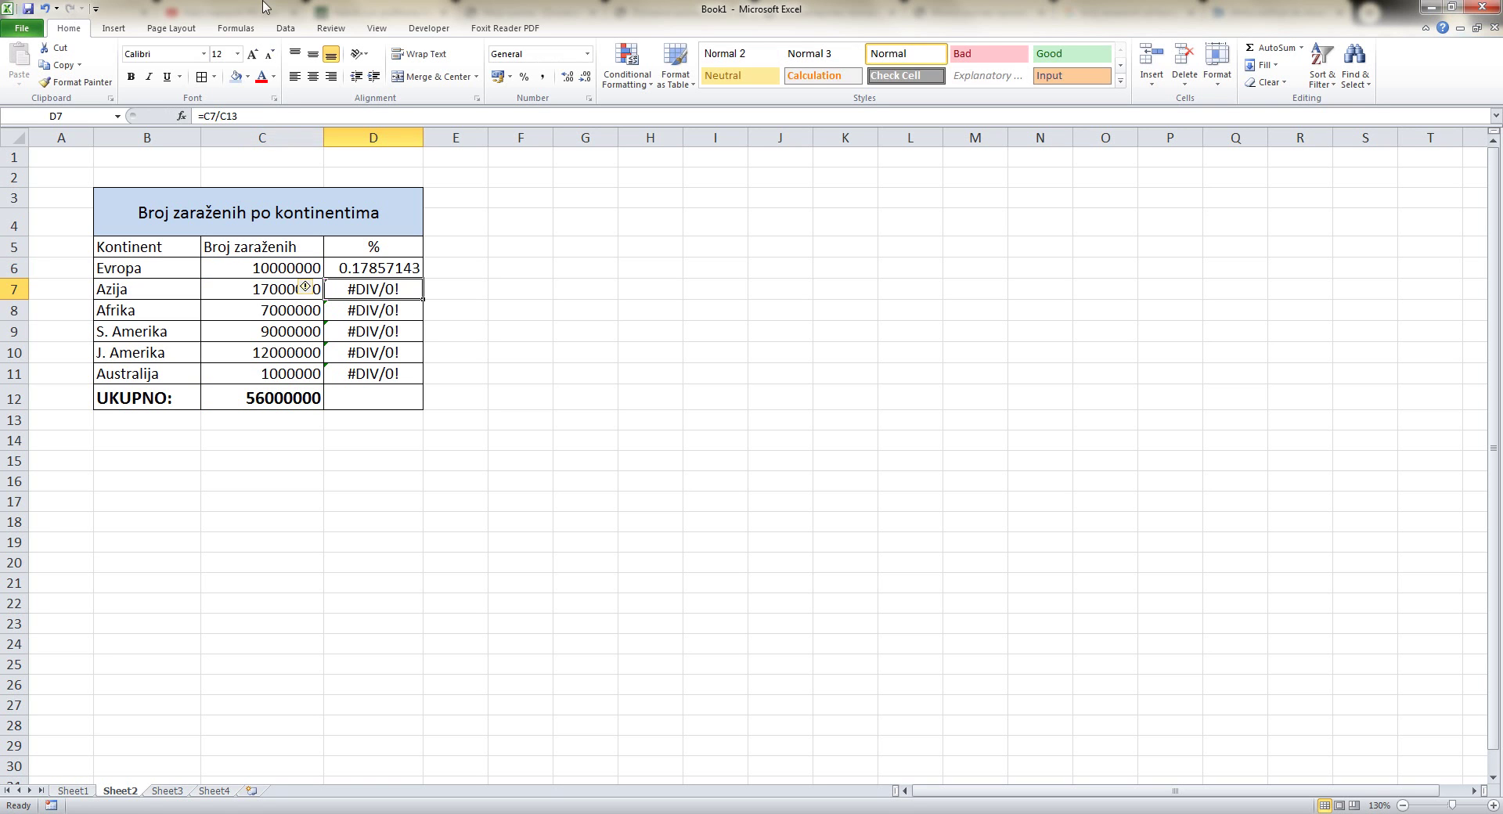
click(404, 268)
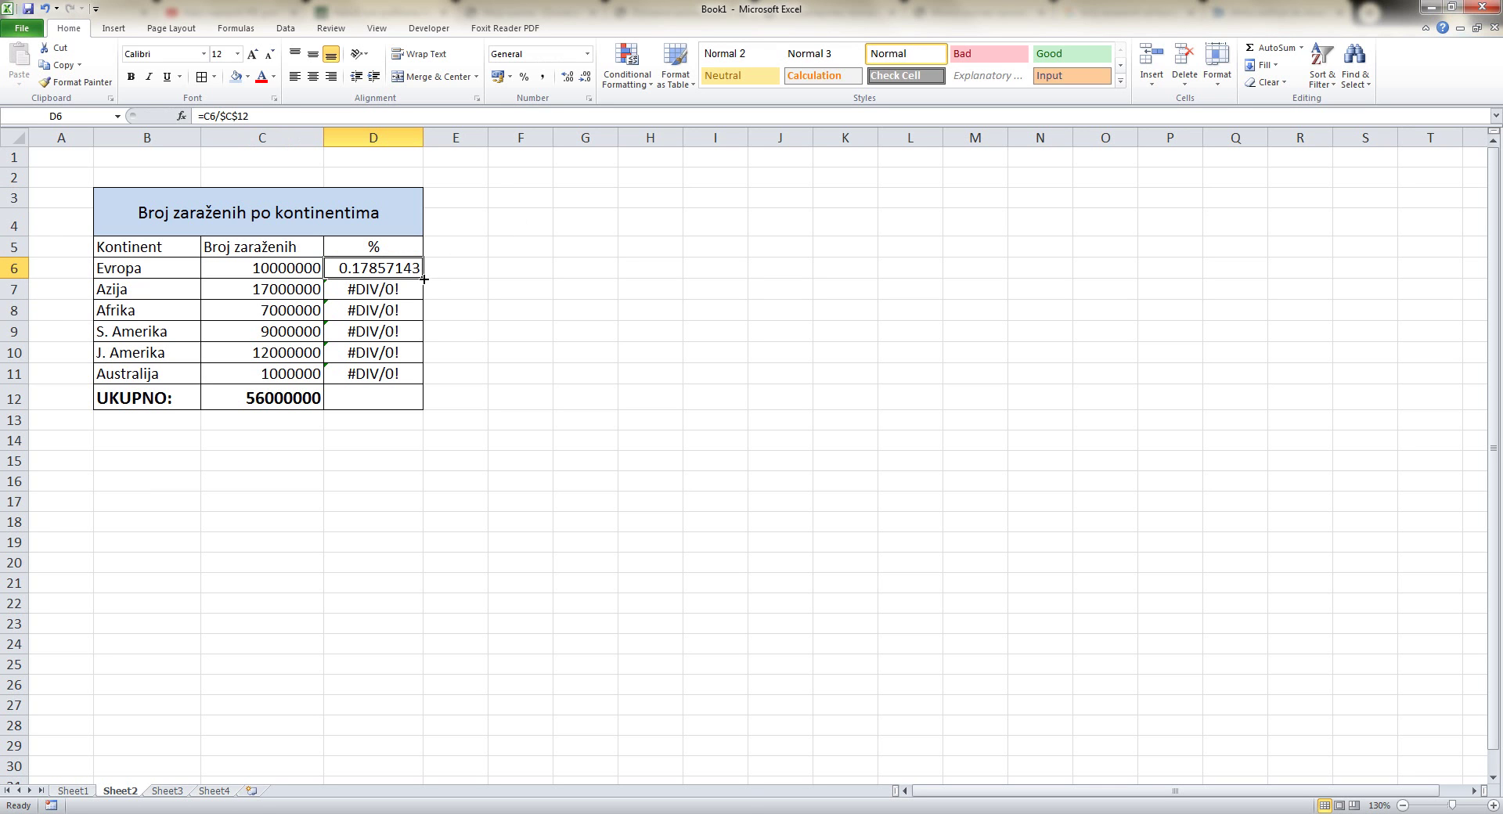
drag(424, 277, 410, 401)
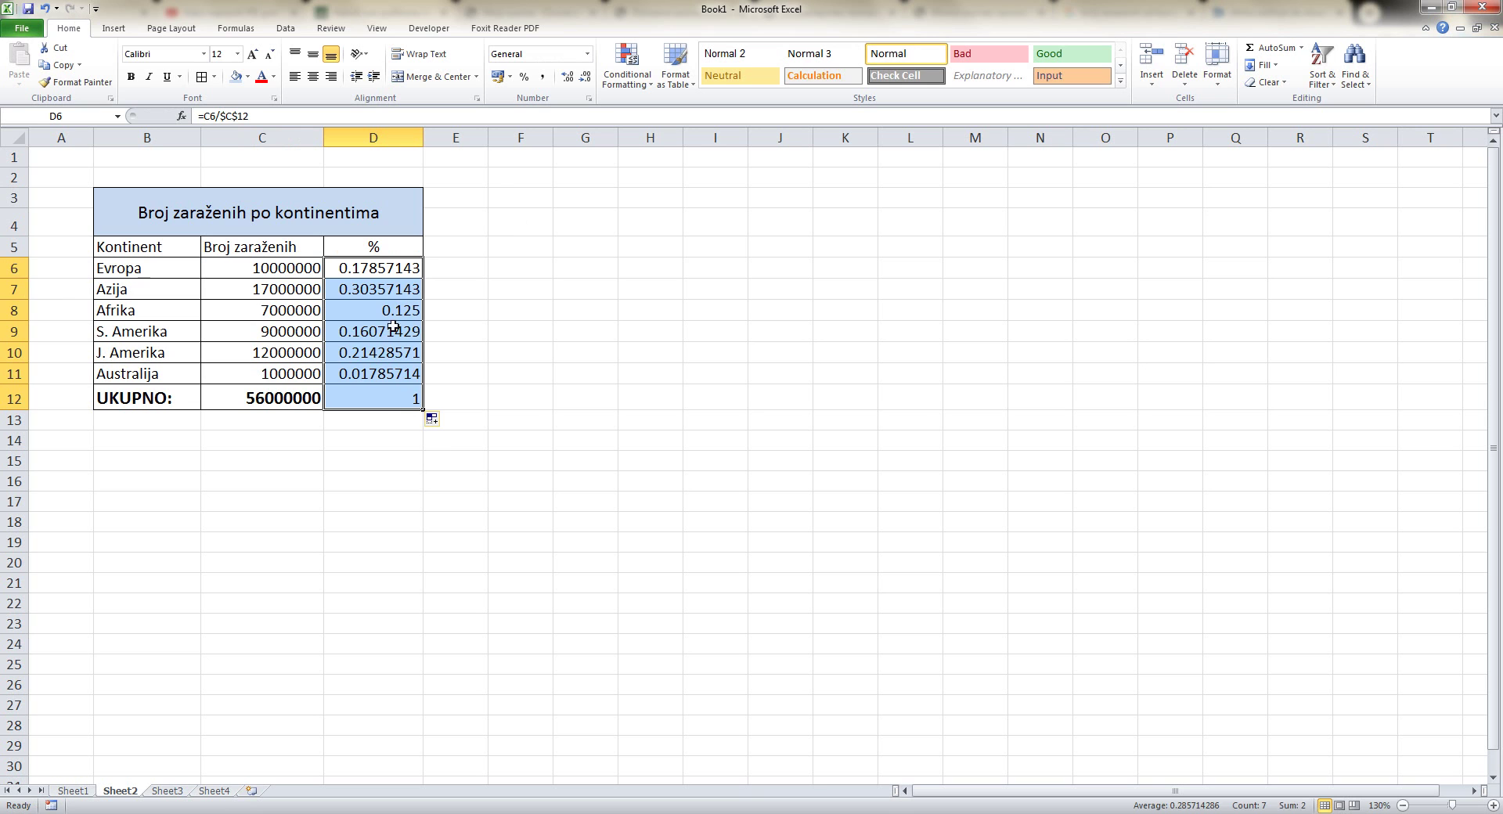
click(378, 267)
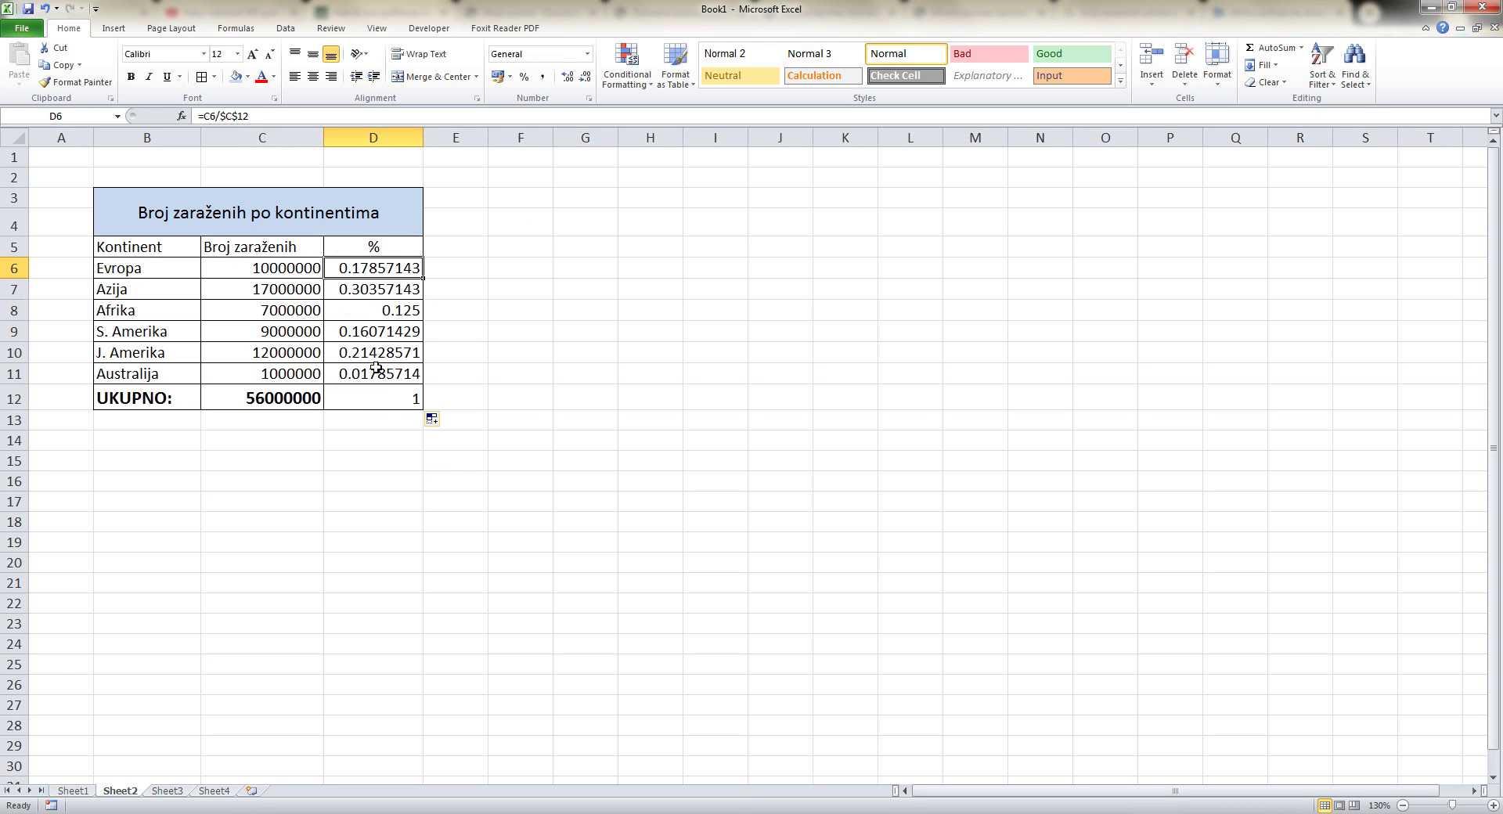
click(371, 400)
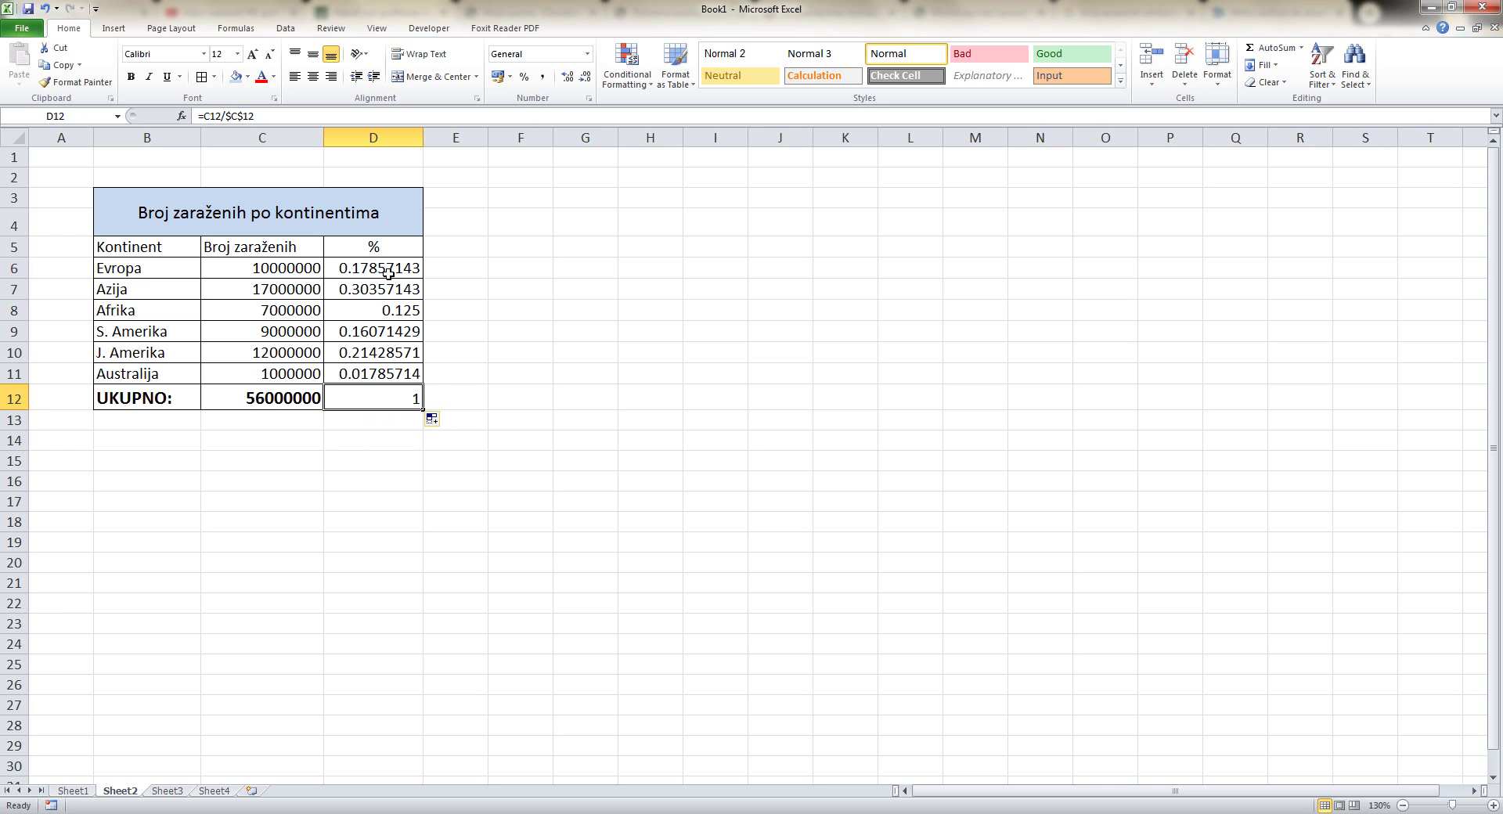
Format D6:D12 as Percentage with 2 decimals, from 17.86% to 100.00%.
drag(379, 268, 380, 392)
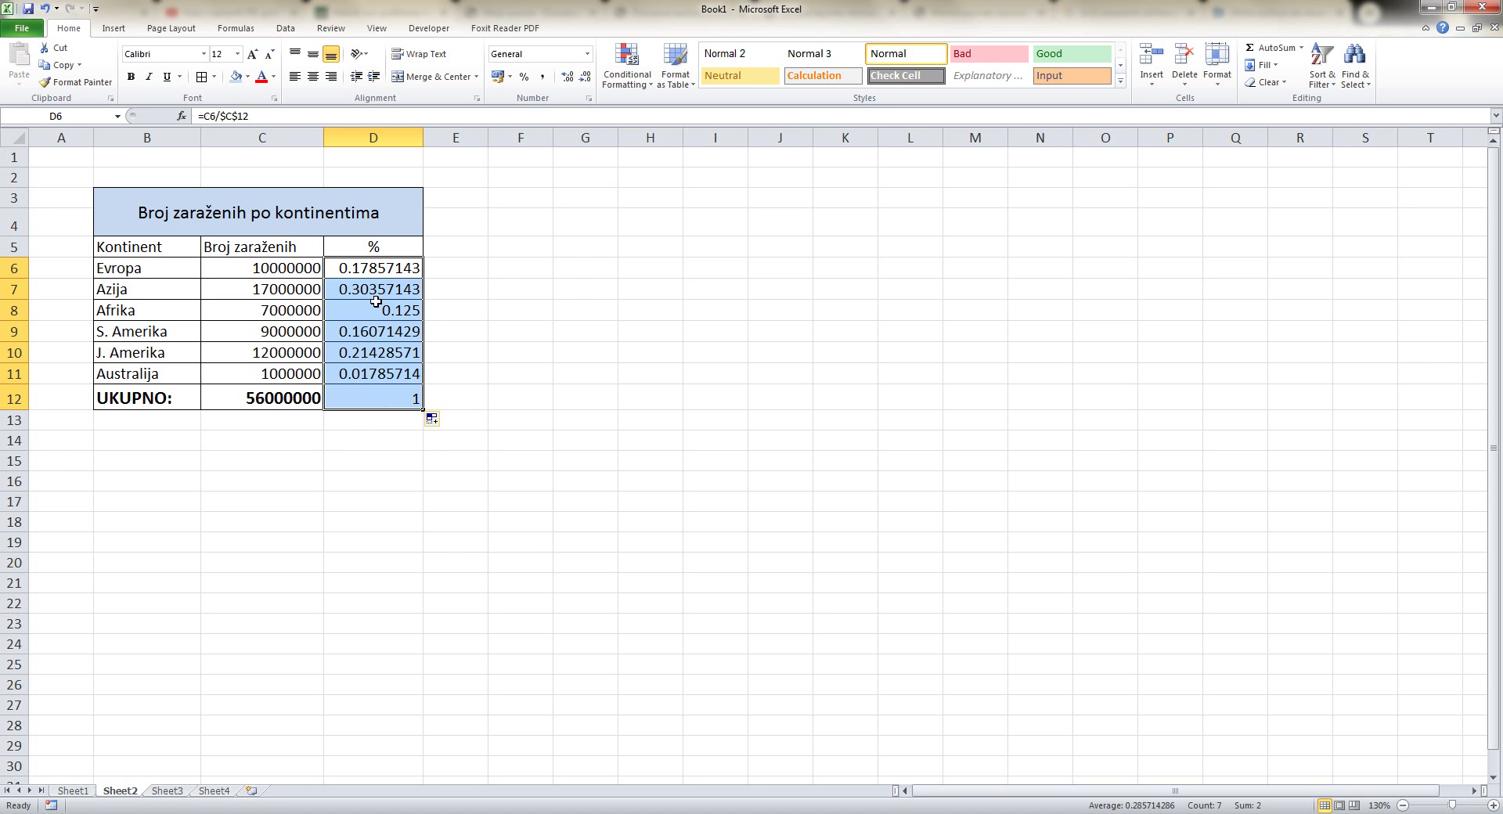
right_click(376, 302)
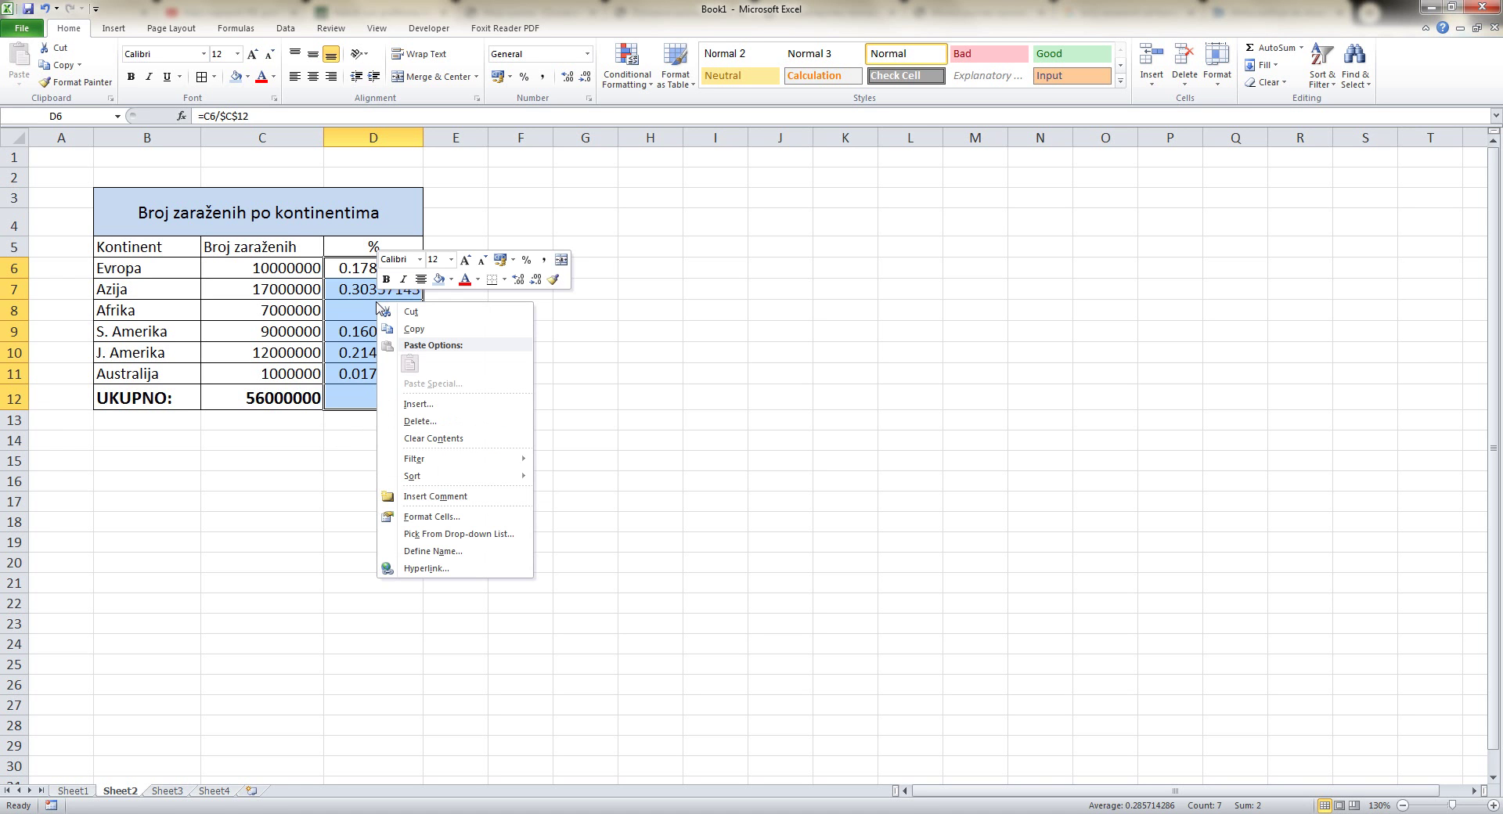
click(431, 516)
drag(334, 330, 552, 220)
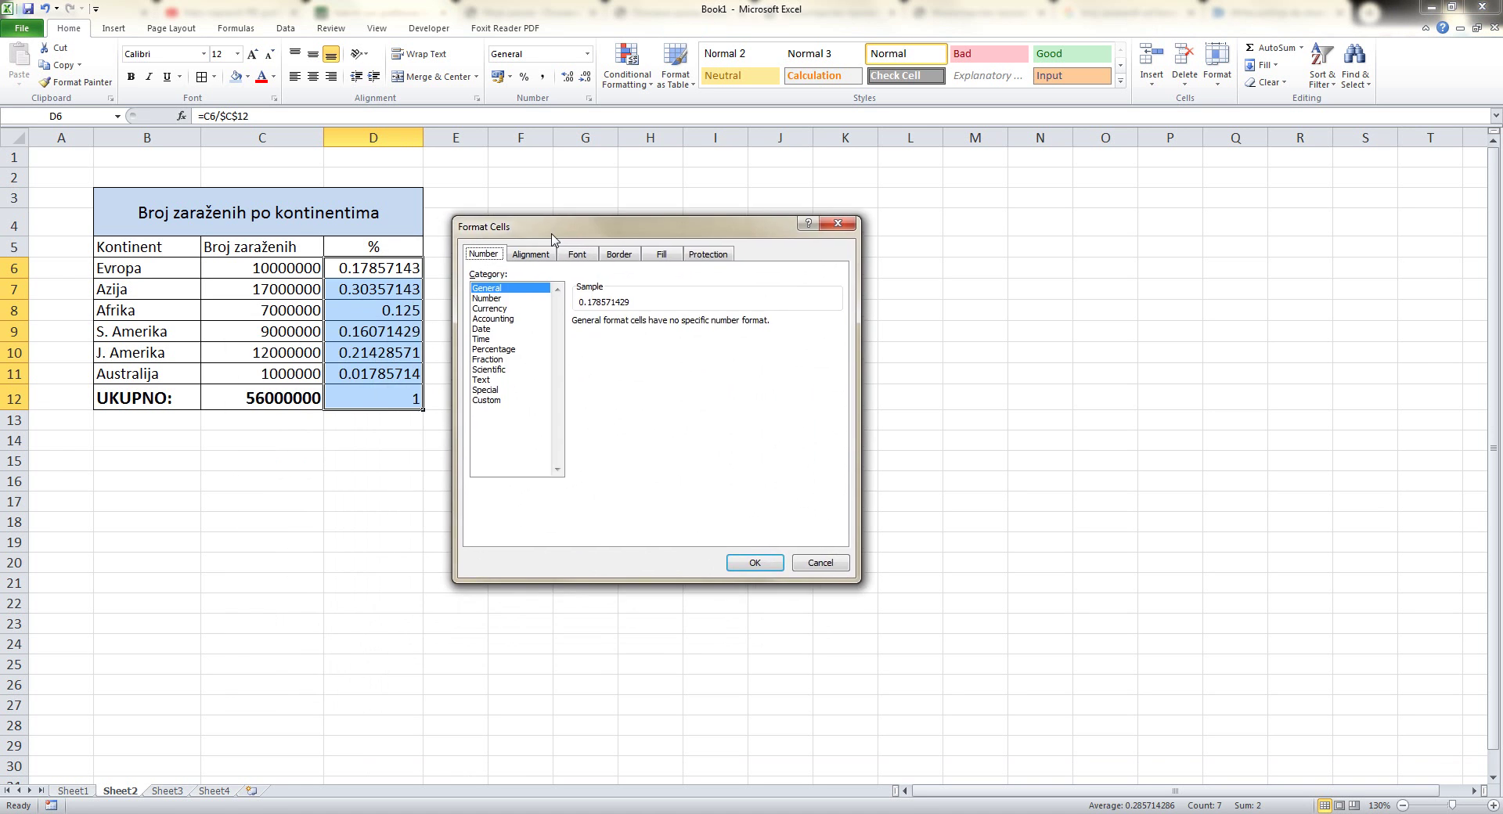
click(505, 351)
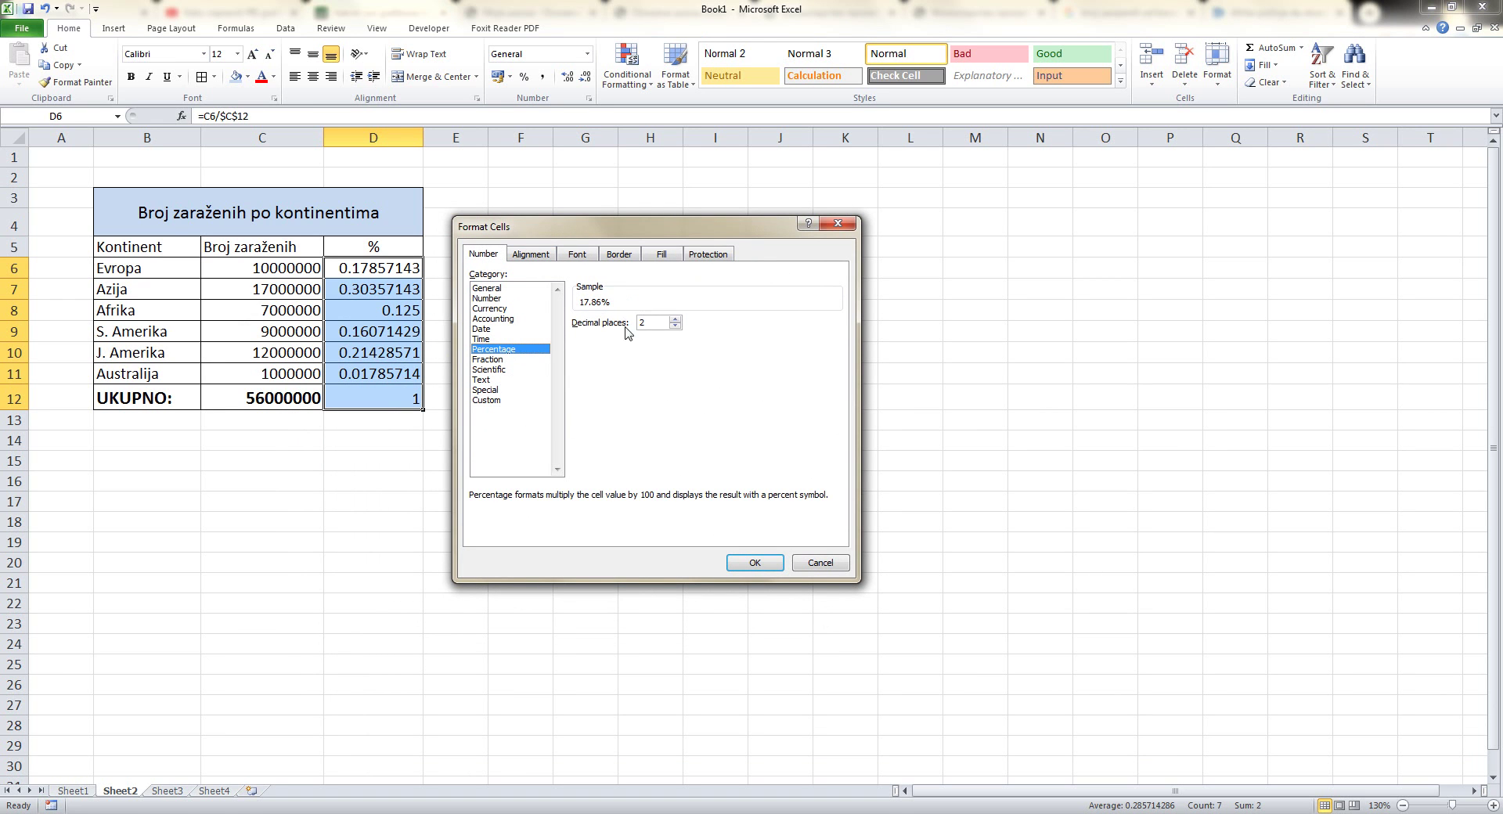
click(753, 563)
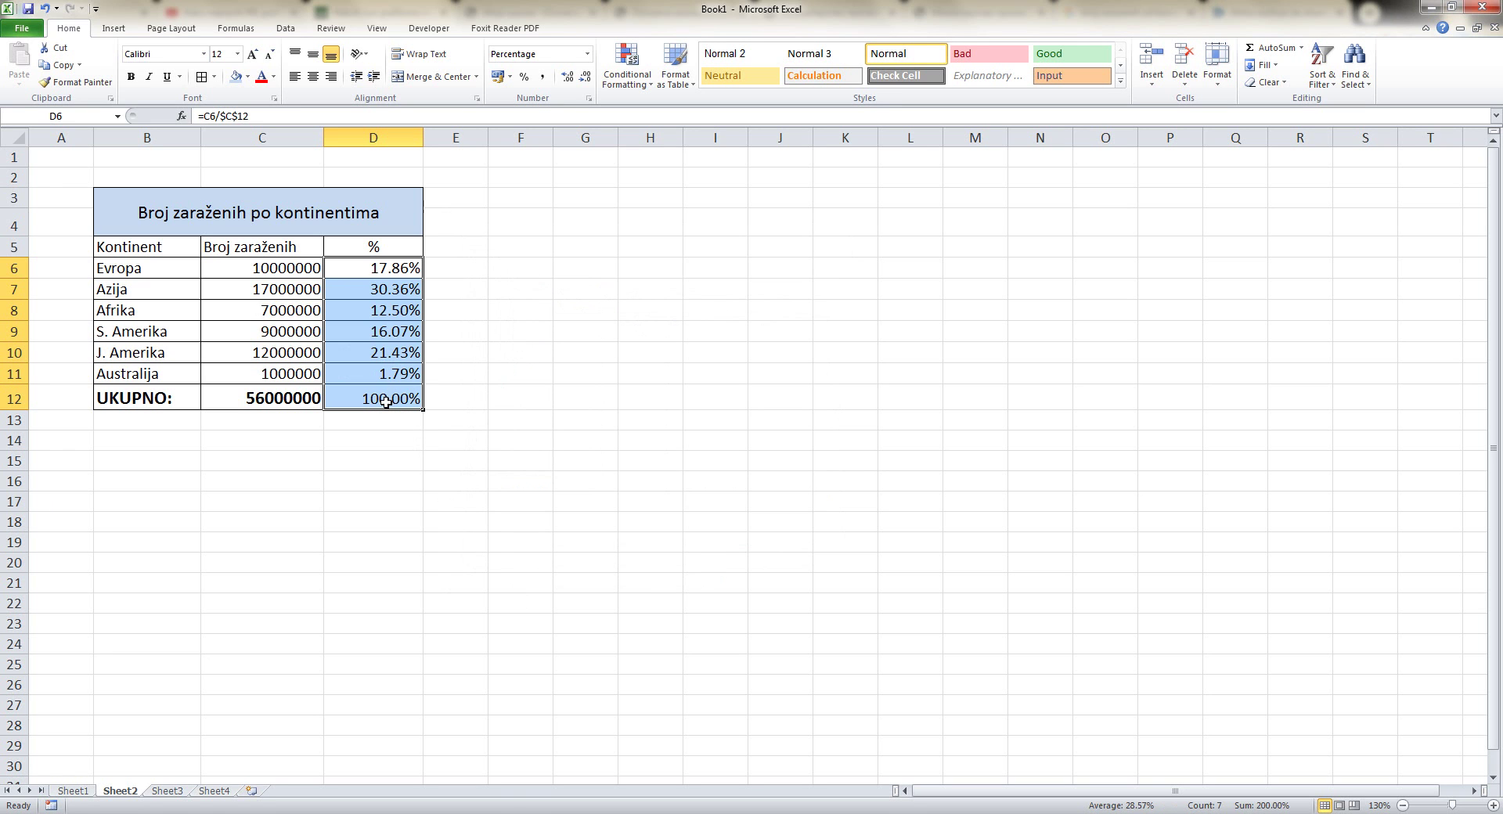
click(386, 402)
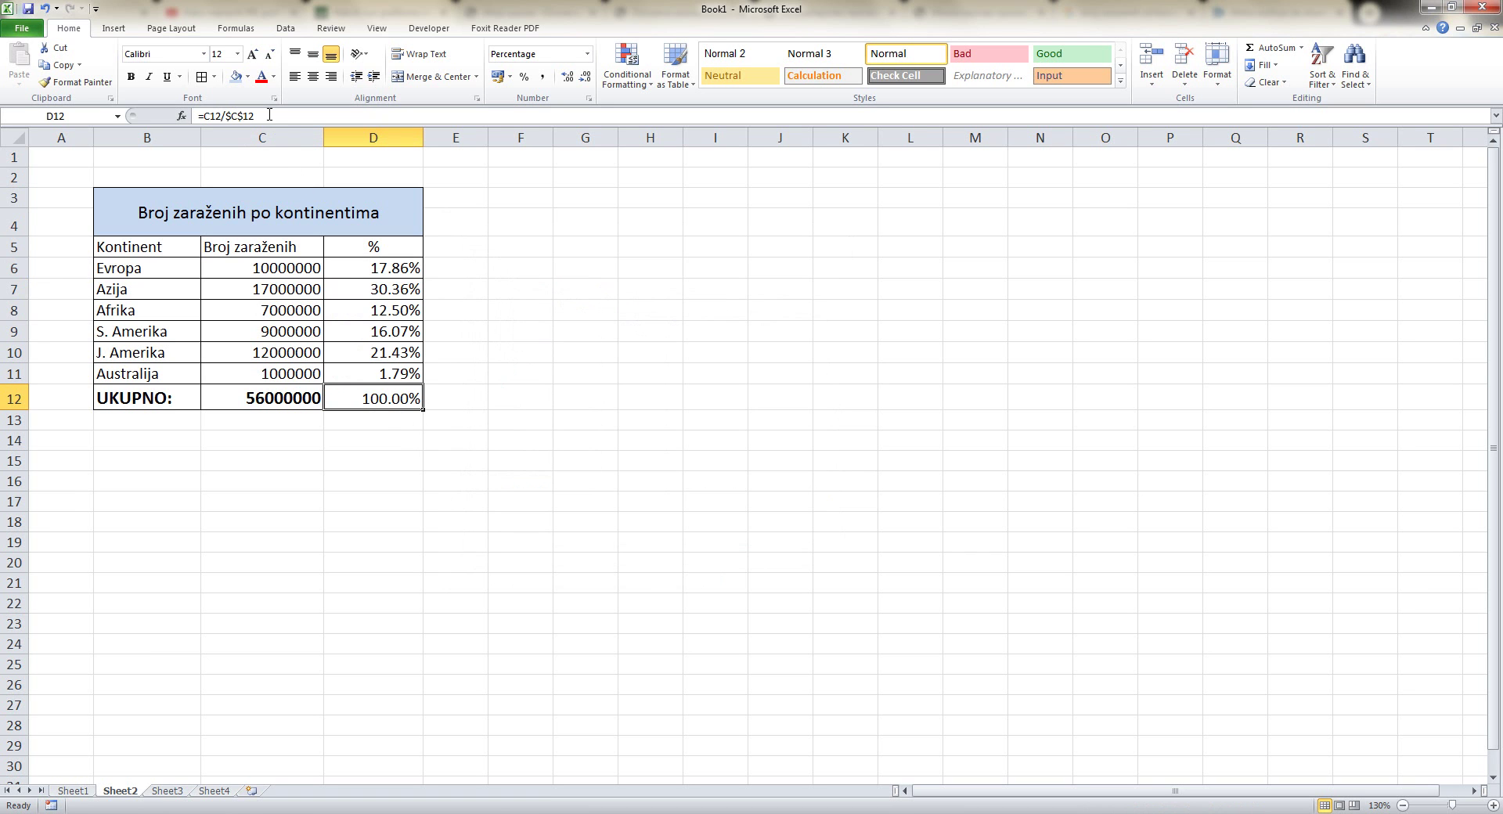
Replace the total in D12 with =SUM(D6:D11) using the SUM function.
key(Delete)
click(181, 116)
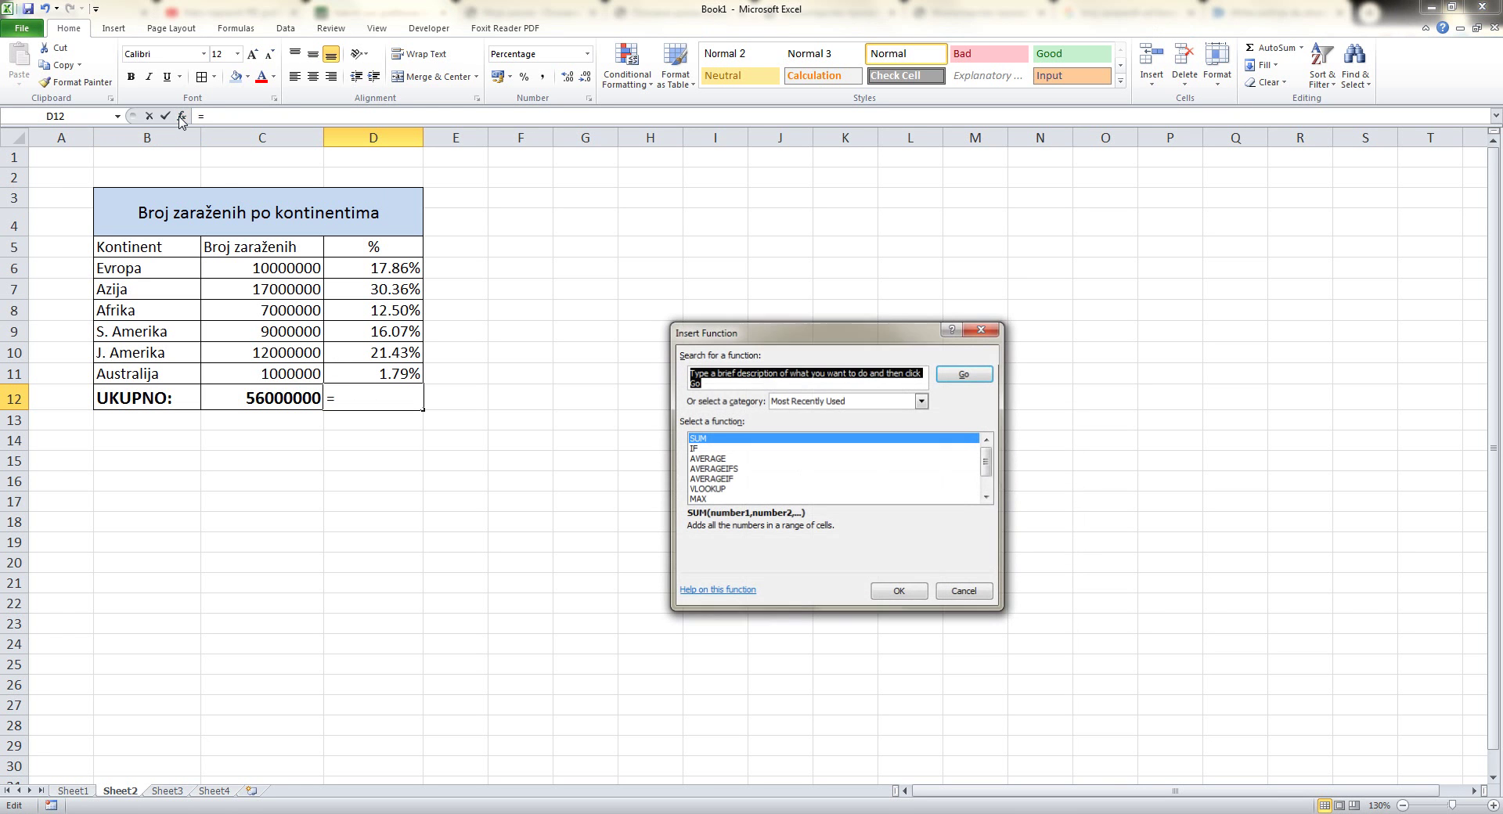
click(704, 439)
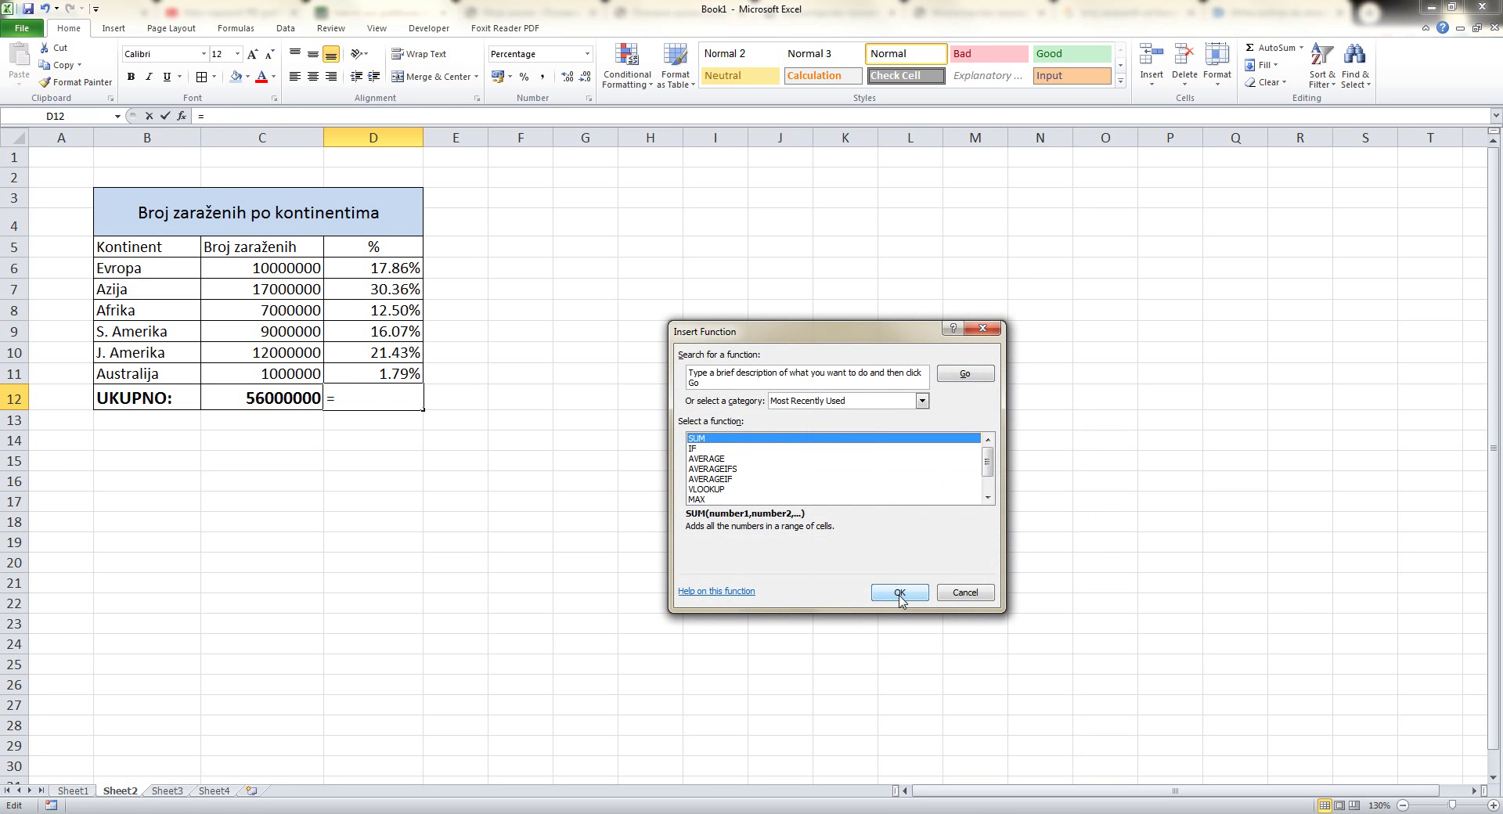
click(900, 592)
drag(389, 269, 405, 369)
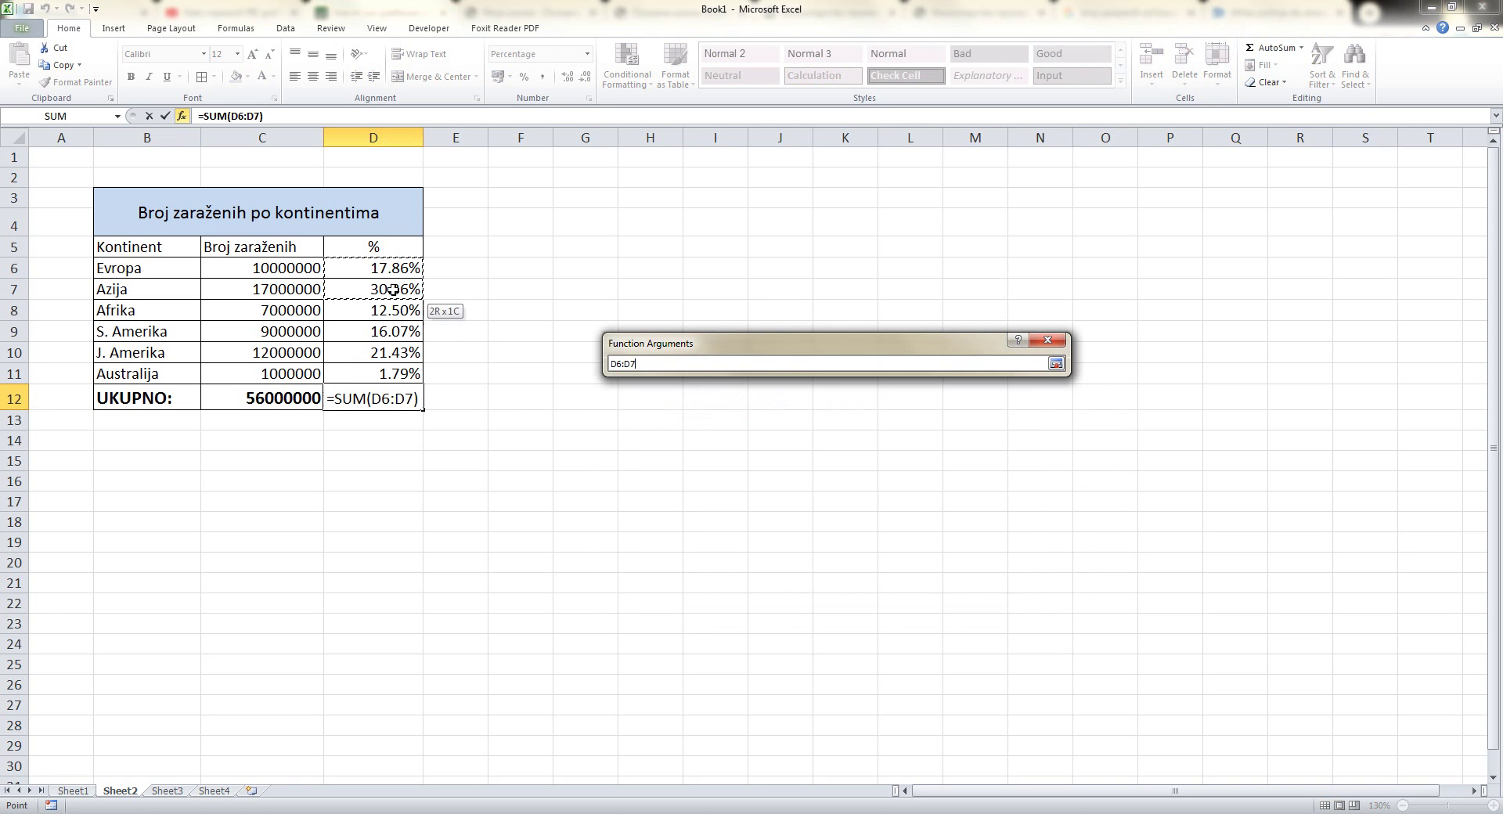
click(967, 581)
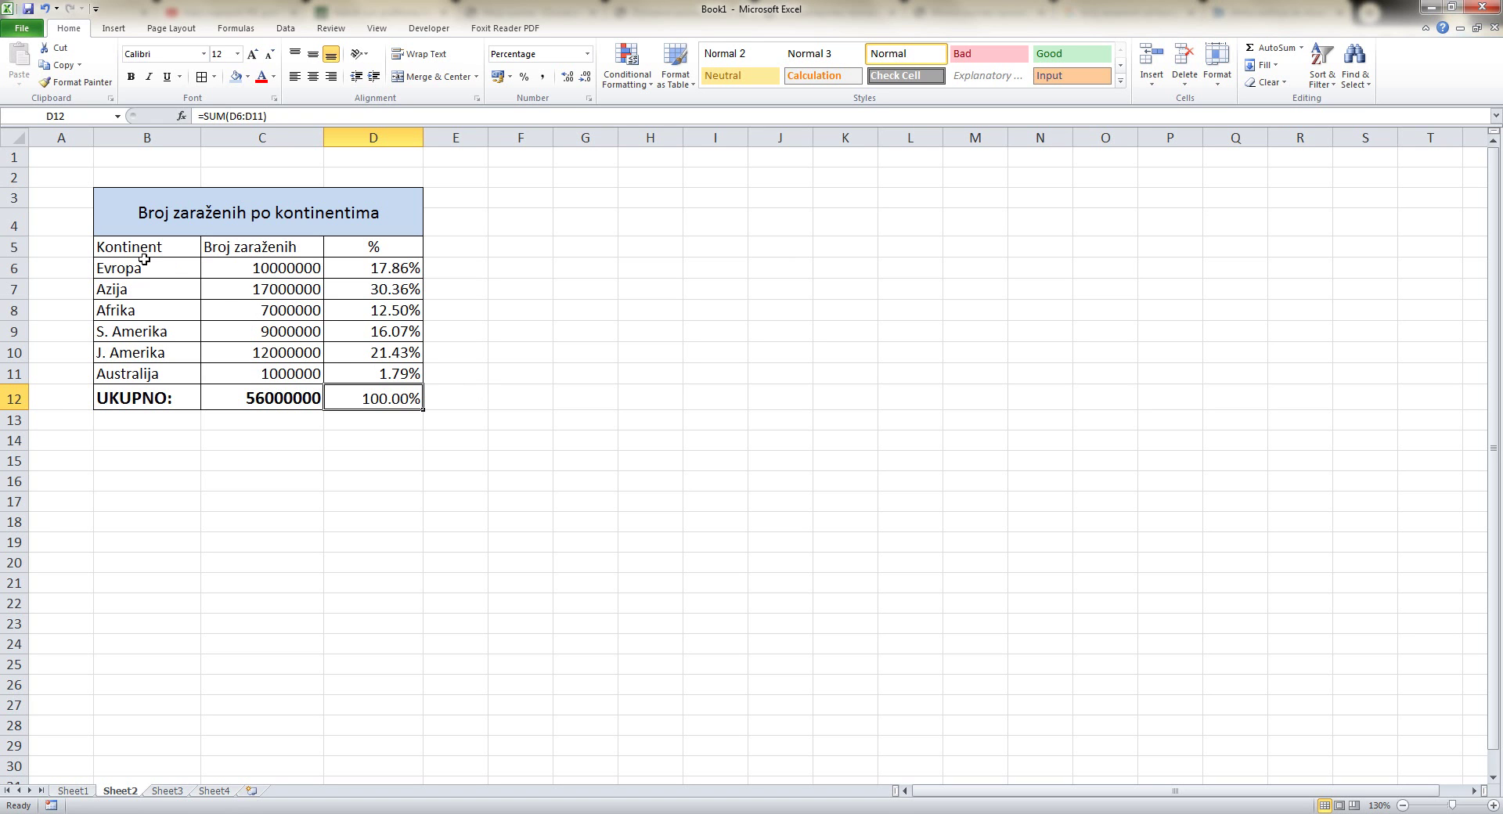
Select the continent names and case counts B5:C11 and insert a 3-D pie chart.
mouse_move(137, 244)
mouse_down()
mouse_move(158, 370)
mouse_move(266, 381)
mouse_up()
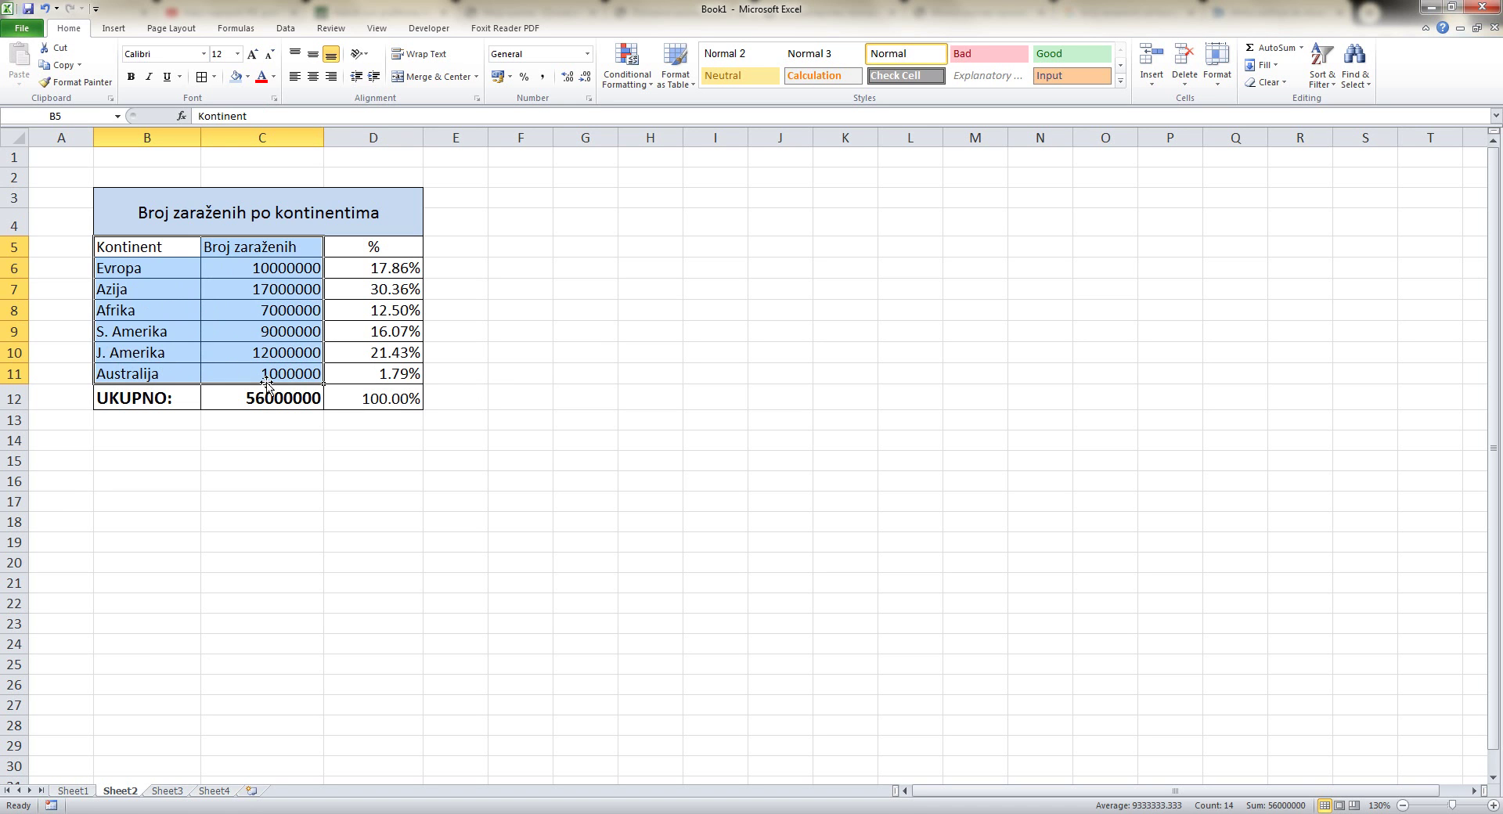
click(227, 368)
mouse_move(145, 242)
mouse_down()
mouse_move(188, 301)
mouse_move(156, 368)
mouse_up()
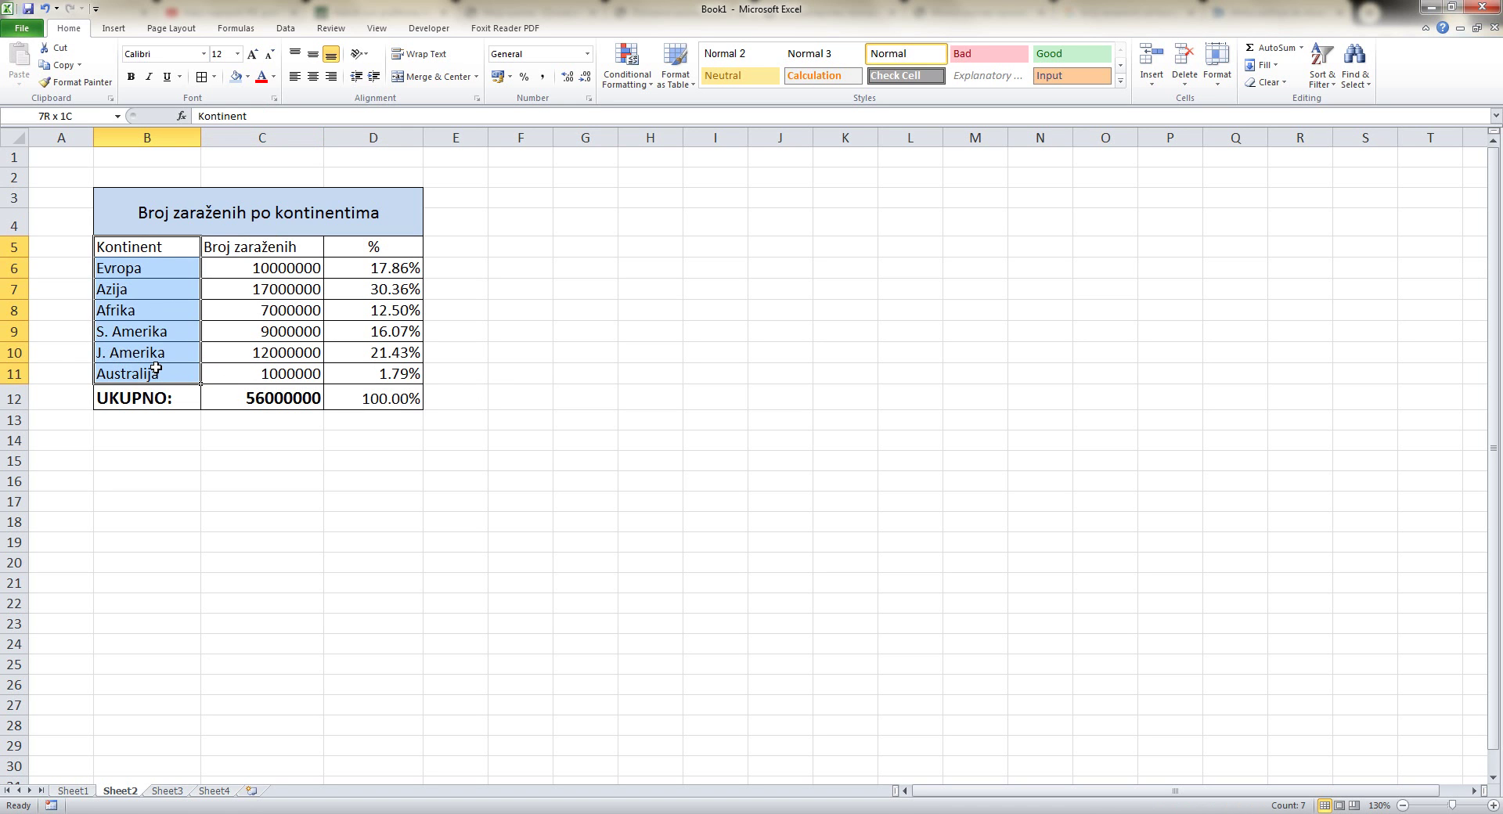
ctrl+drag(384, 247, 385, 374)
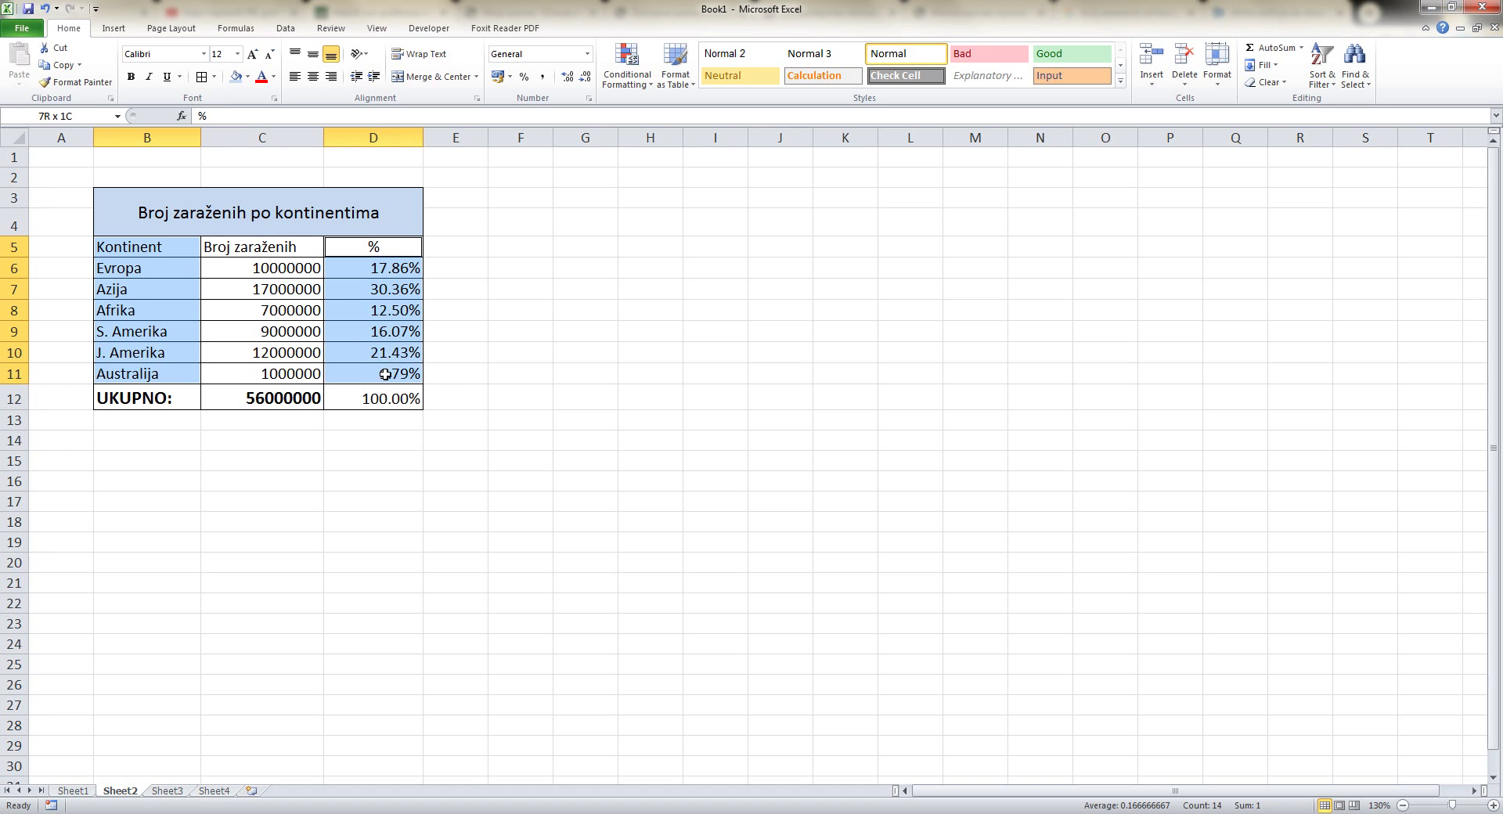
click(348, 356)
mouse_move(152, 245)
mouse_down()
mouse_move(157, 362)
mouse_move(261, 376)
mouse_up()
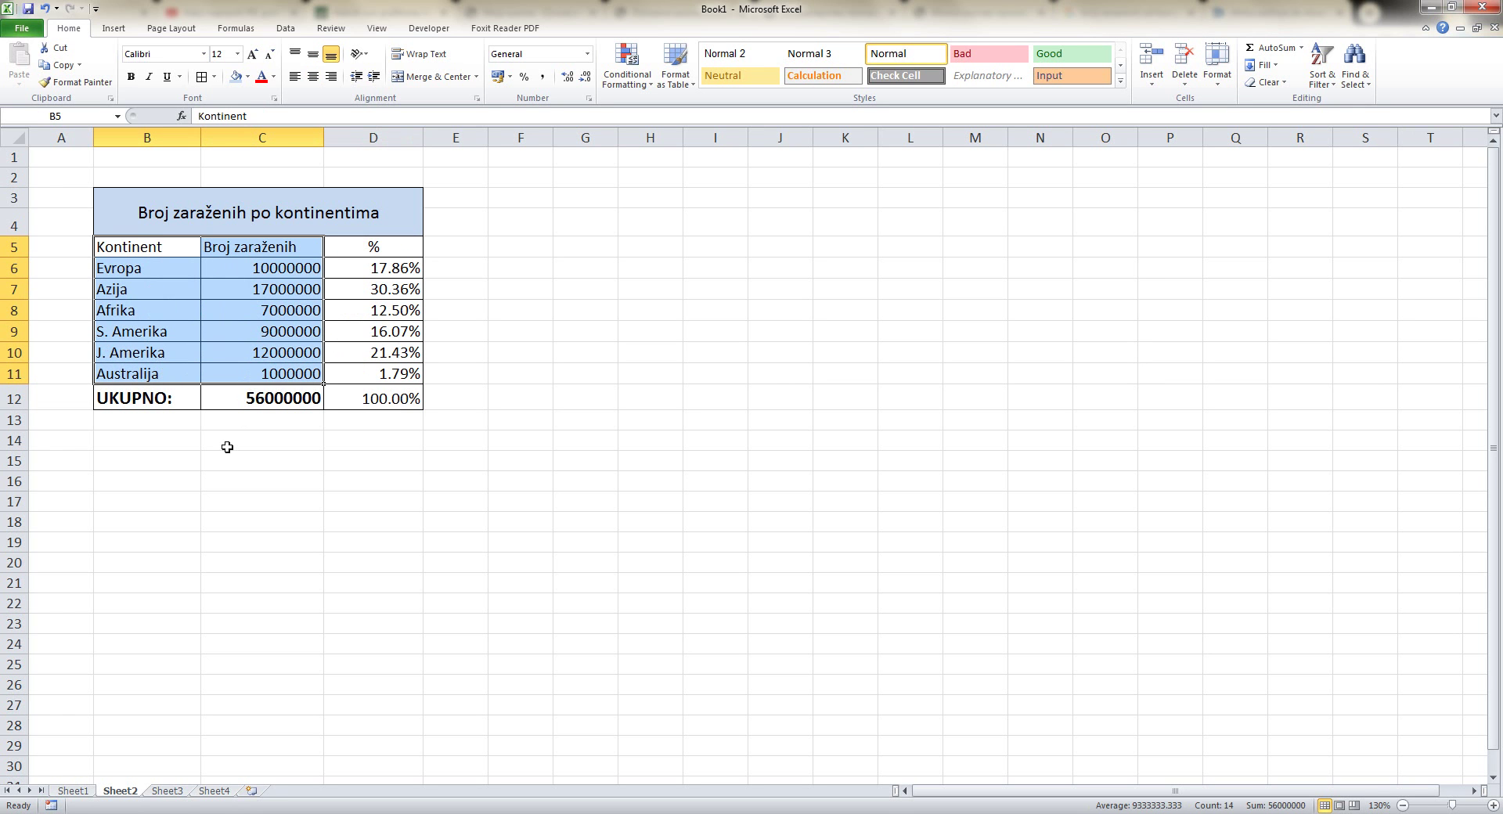
click(115, 29)
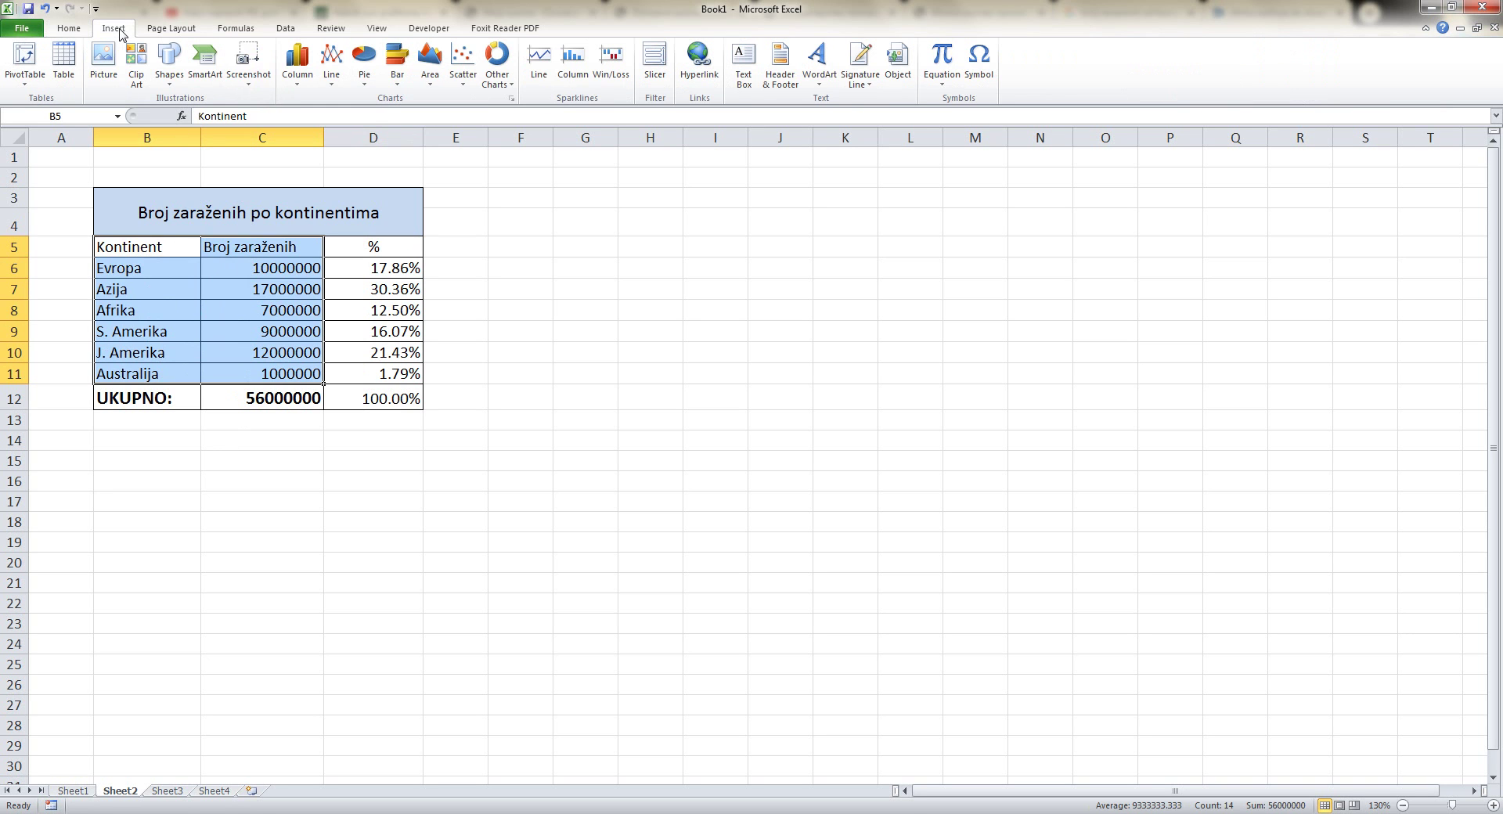
click(363, 86)
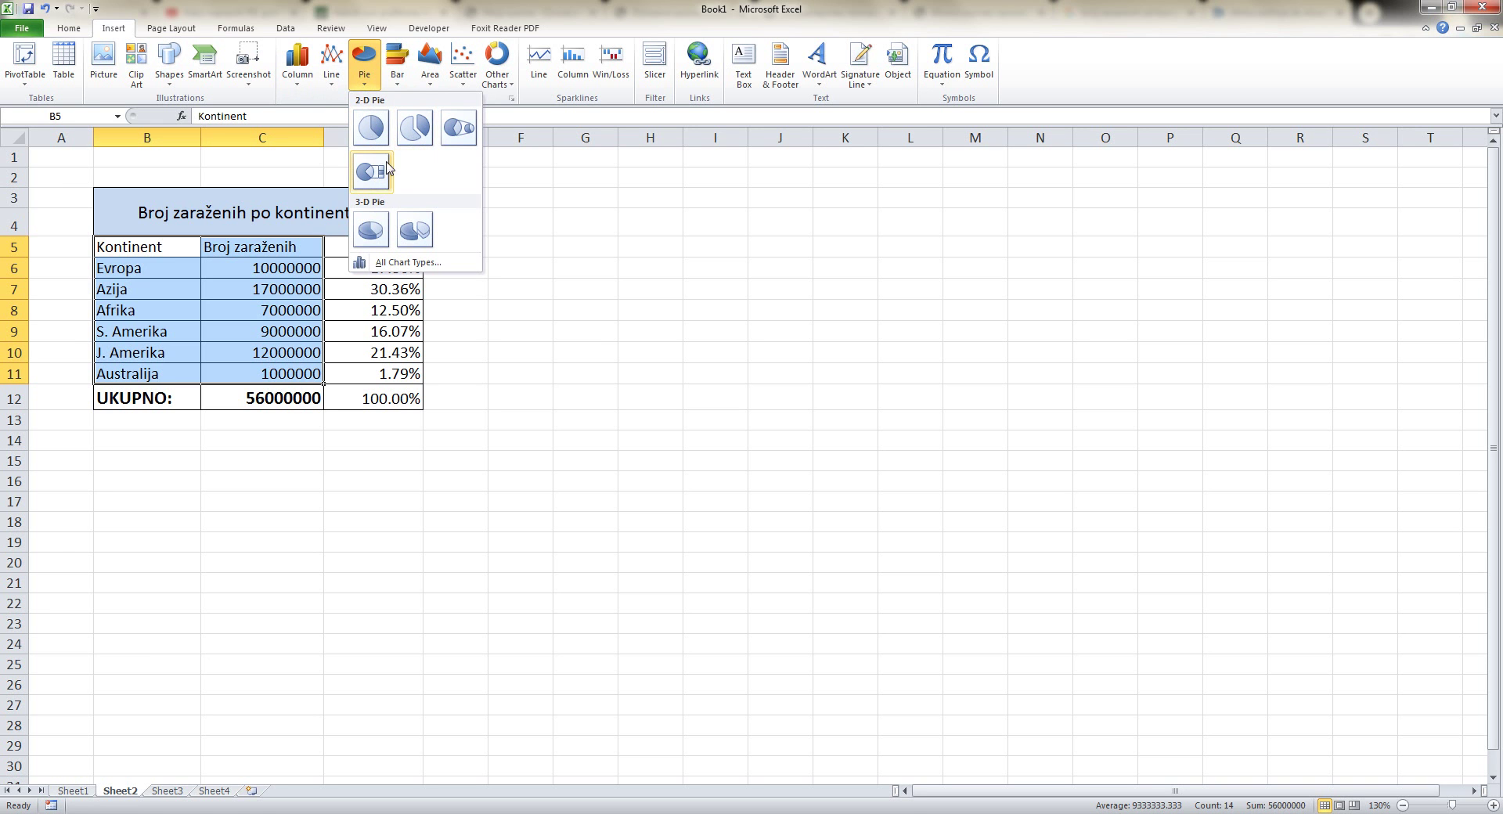
click(373, 237)
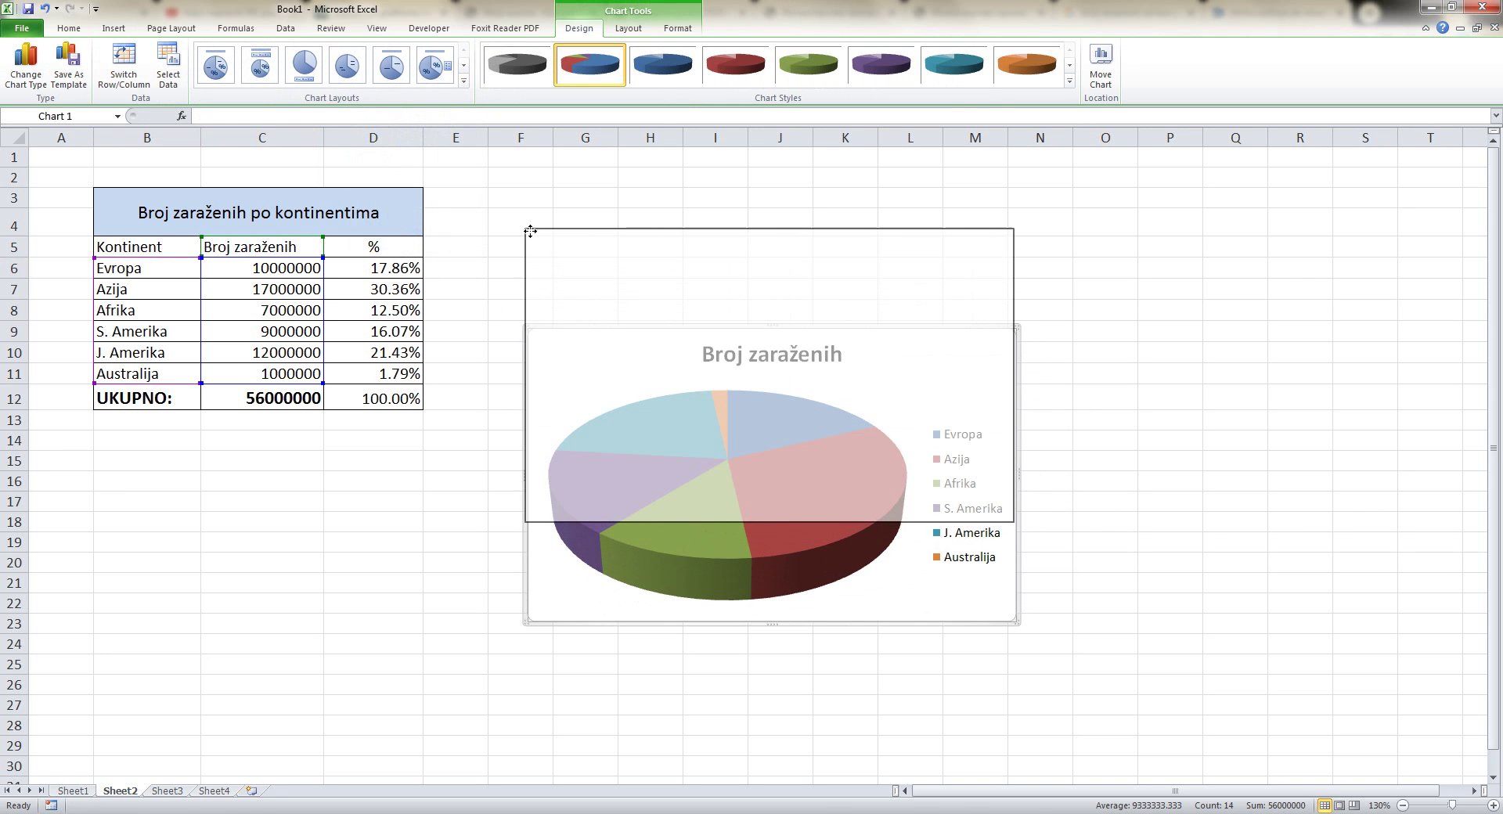
Move the pie chart up beside the table and enlarge it.
drag(534, 326, 532, 228)
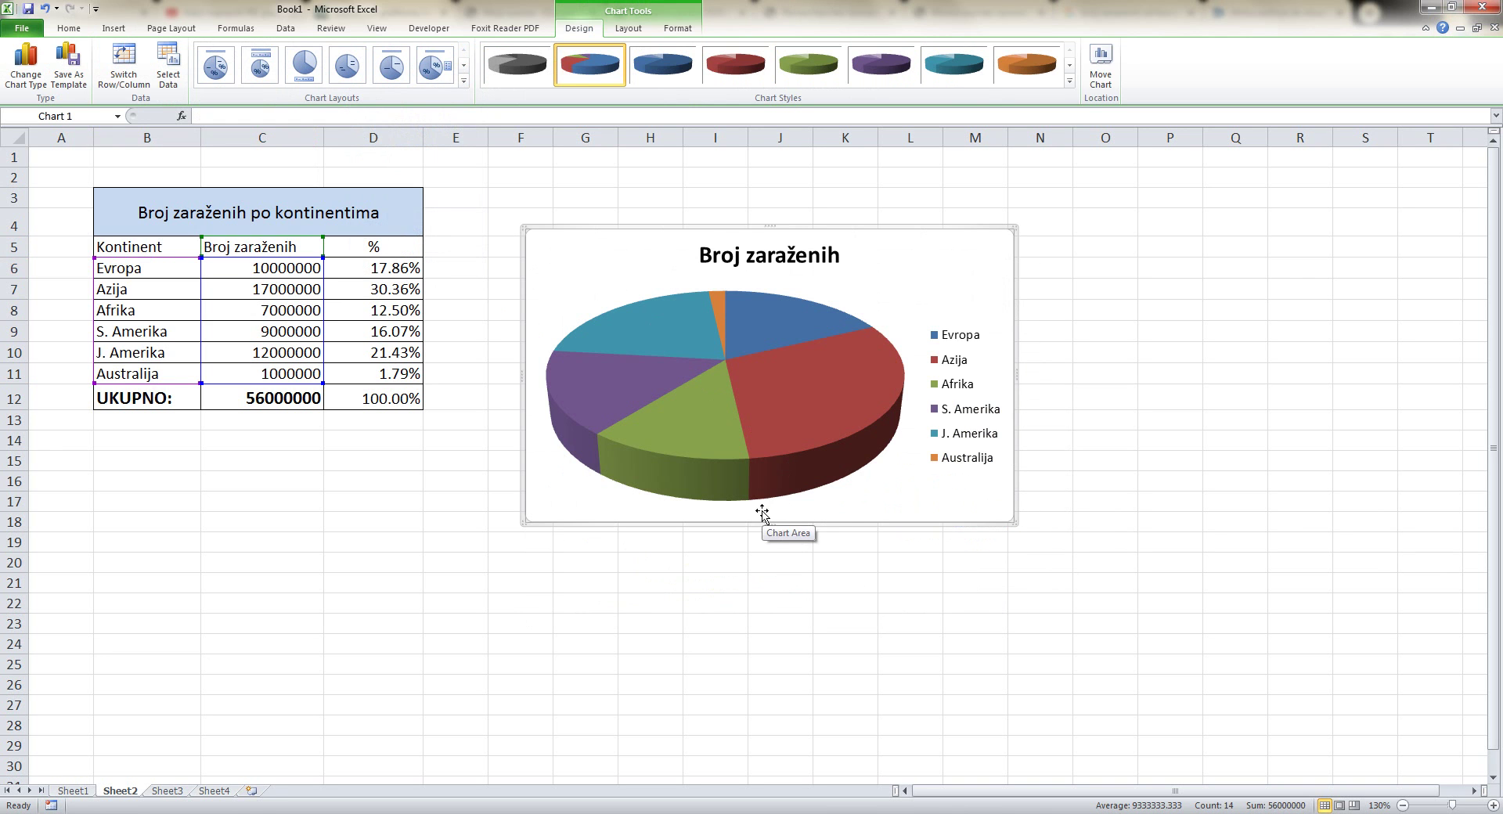
drag(1015, 526, 1109, 577)
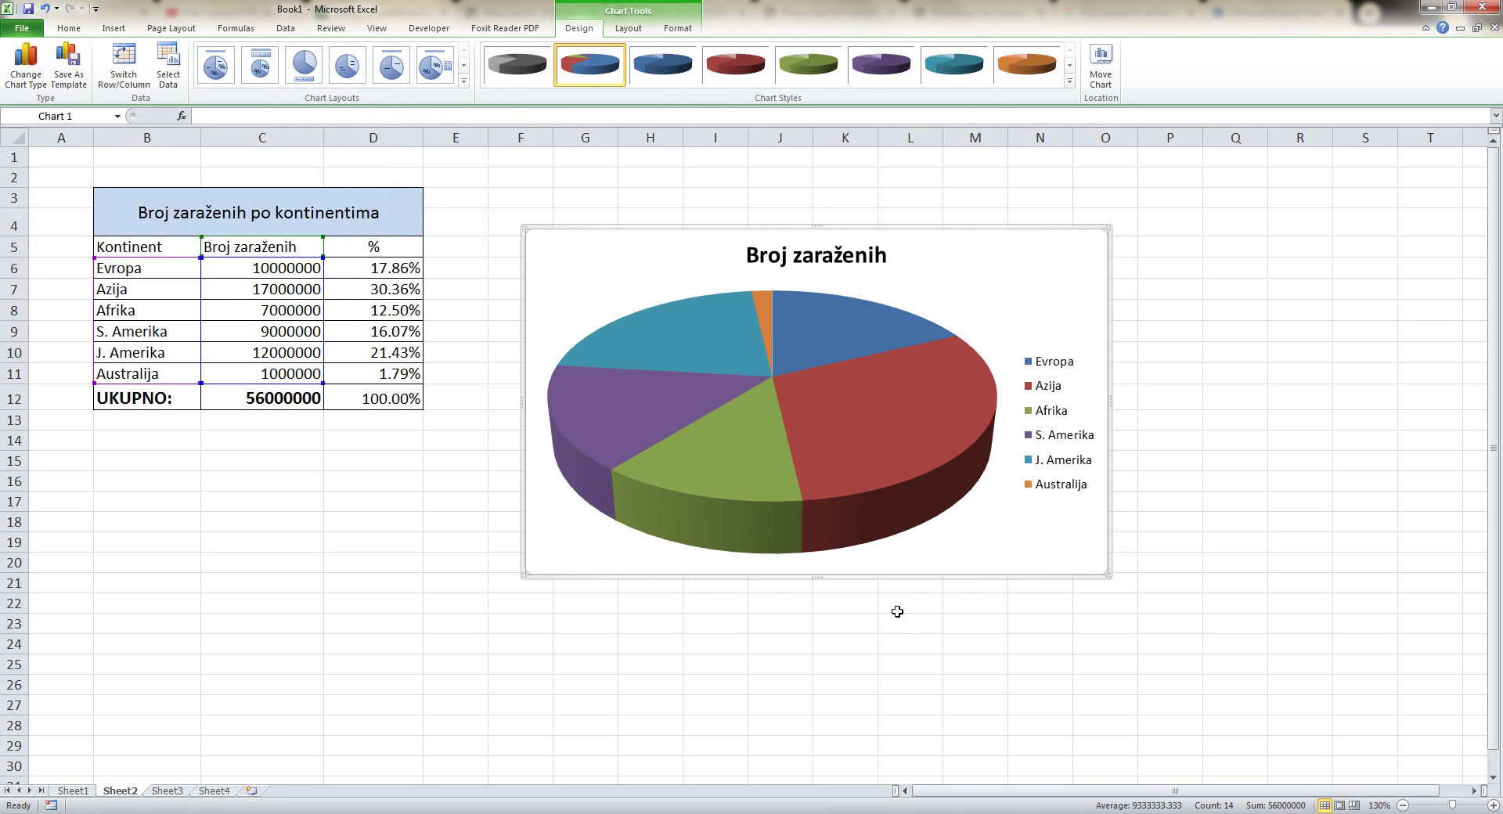
click(798, 254)
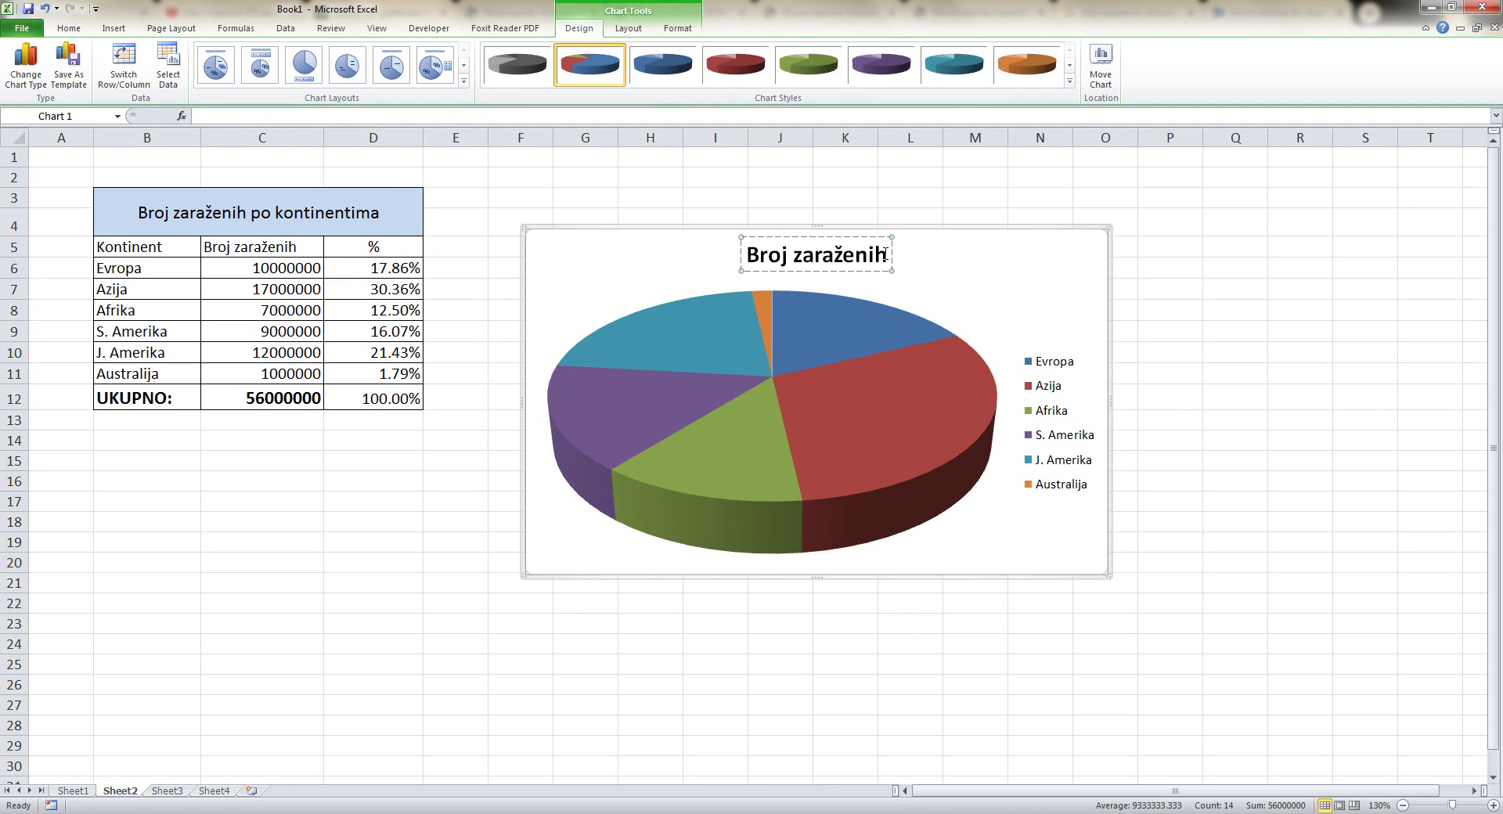
Append 'po kontinentima' to the chart title, fixing the 'kontinemtima' typo.
text( po kontinemtima)
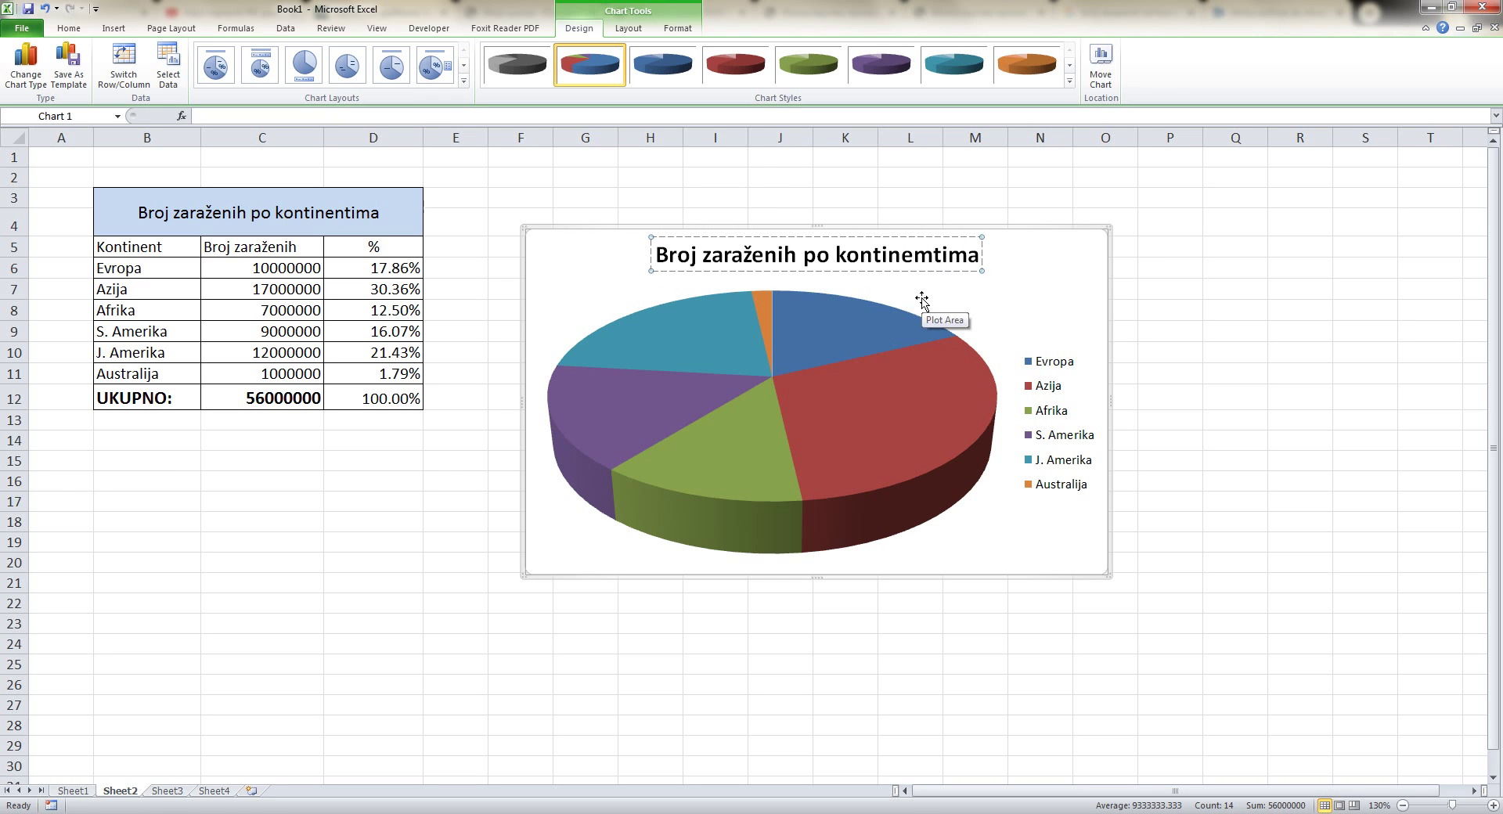
key(Left)
key(BackSpace)
text(n)
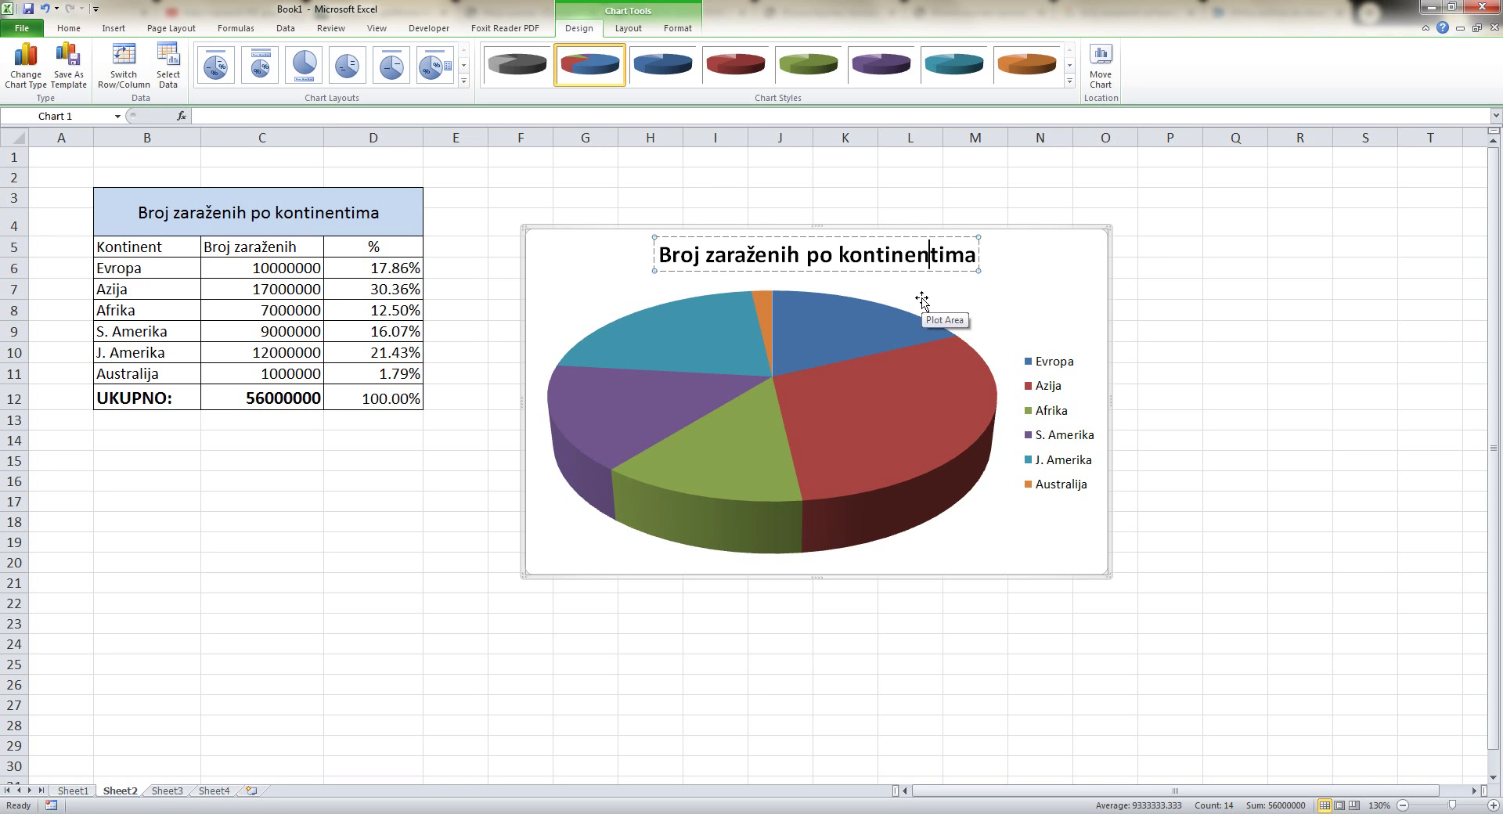
click(1050, 384)
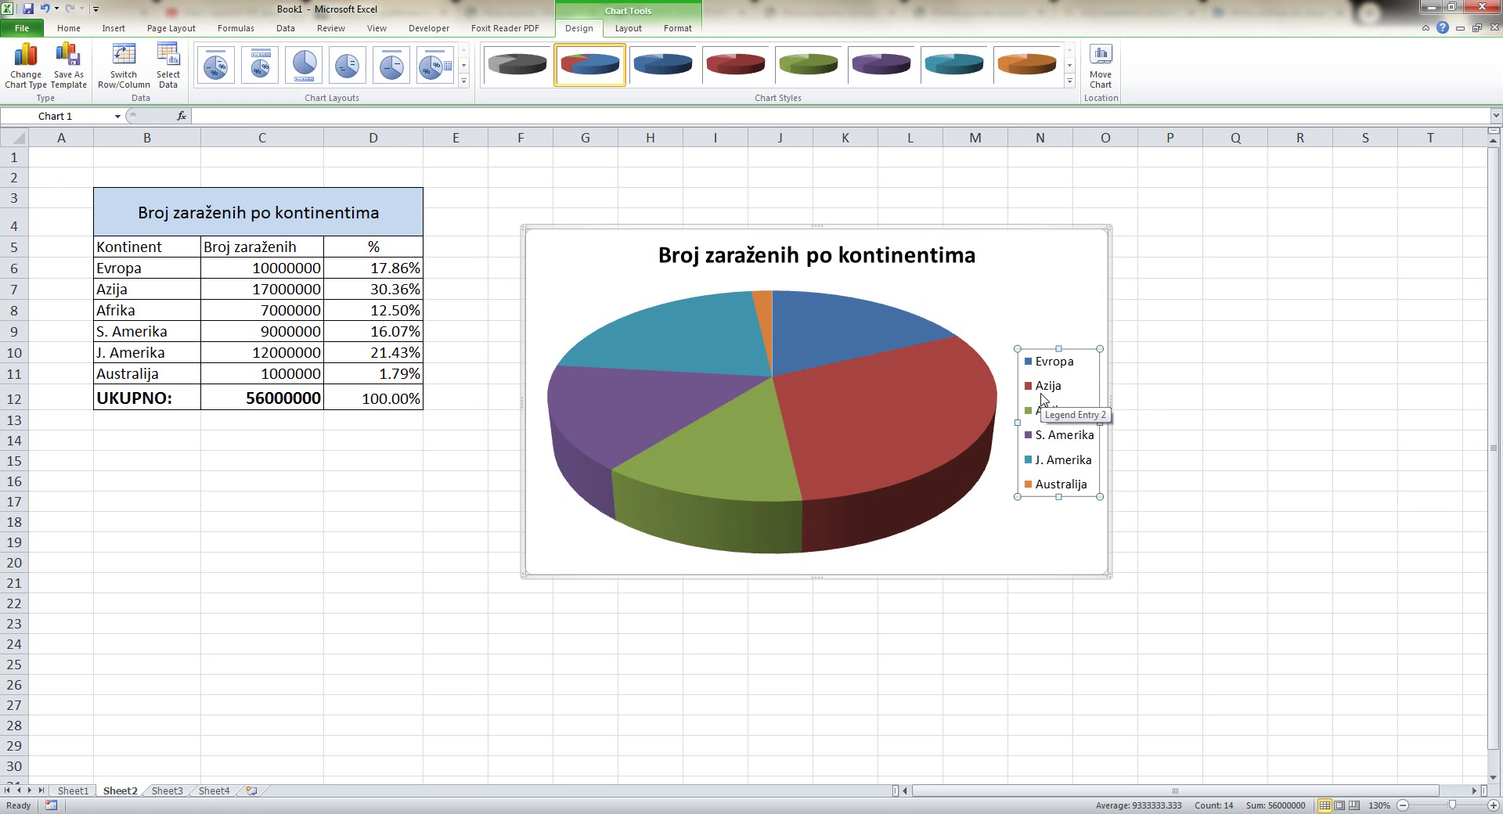
Delete the legend from the 3-D pie chart, leaving Legend placement unchanged.
click(636, 30)
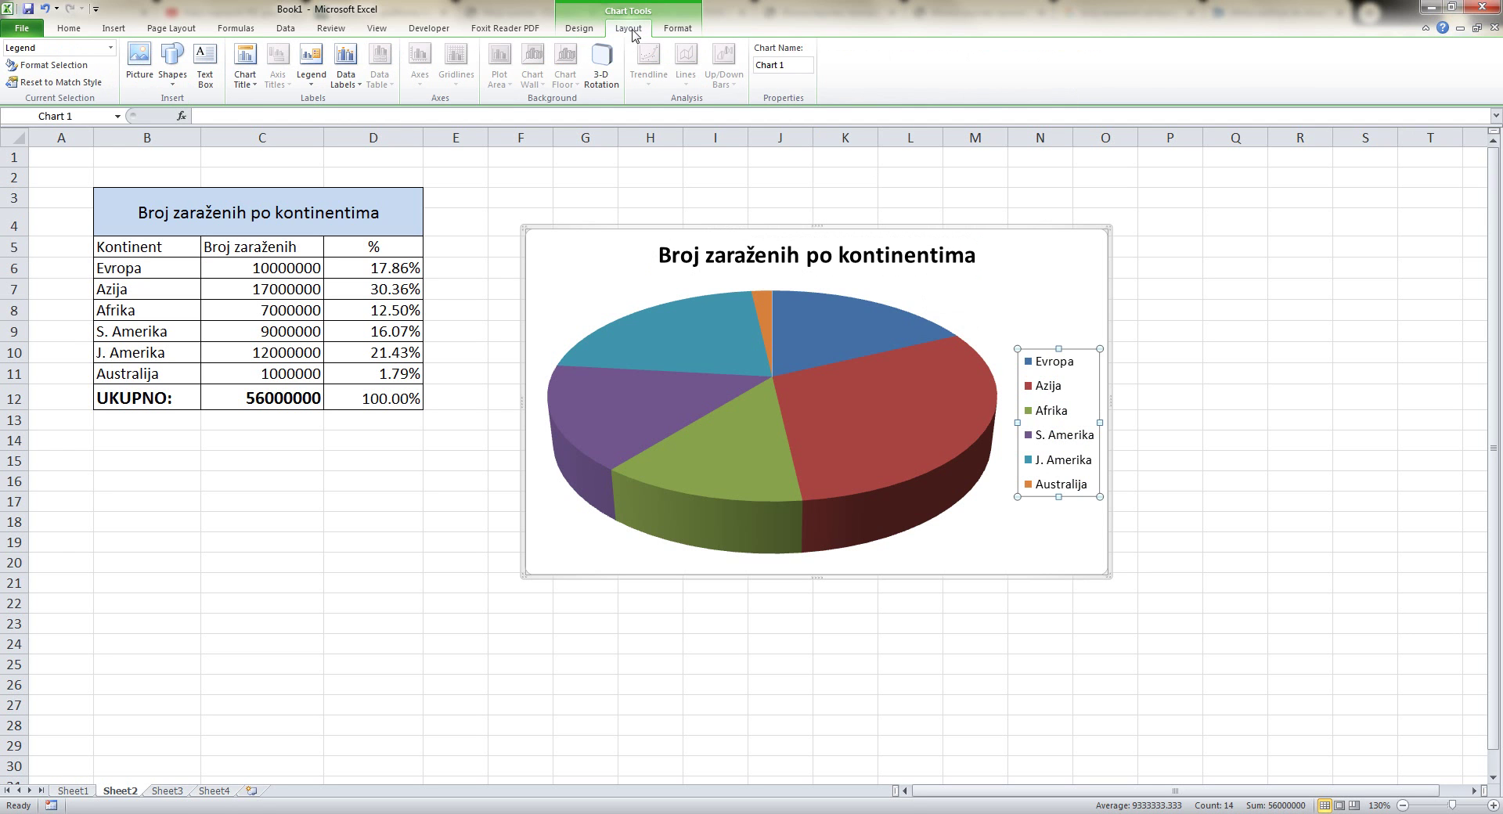
click(310, 83)
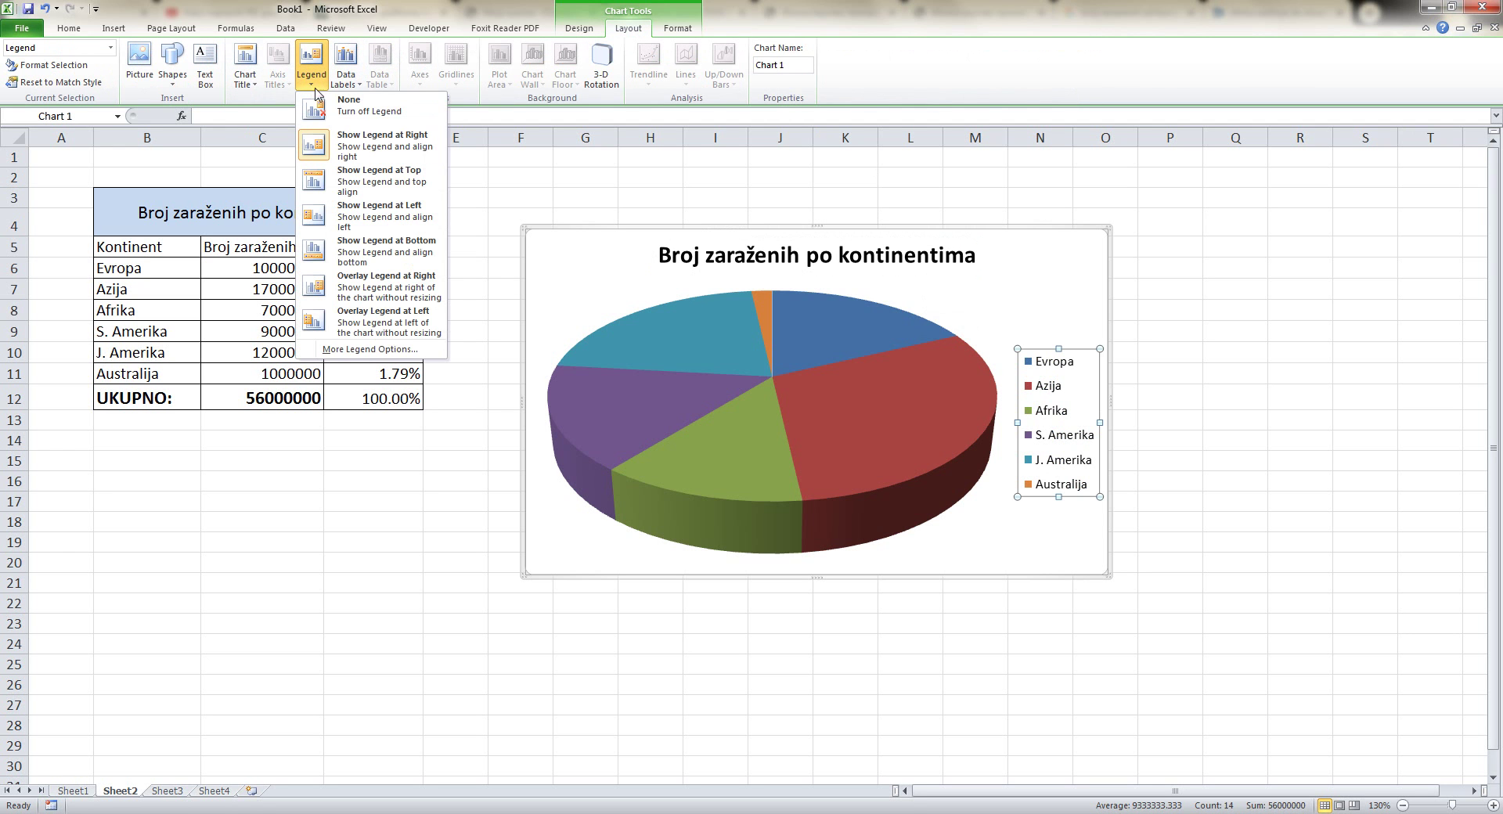
click(1064, 369)
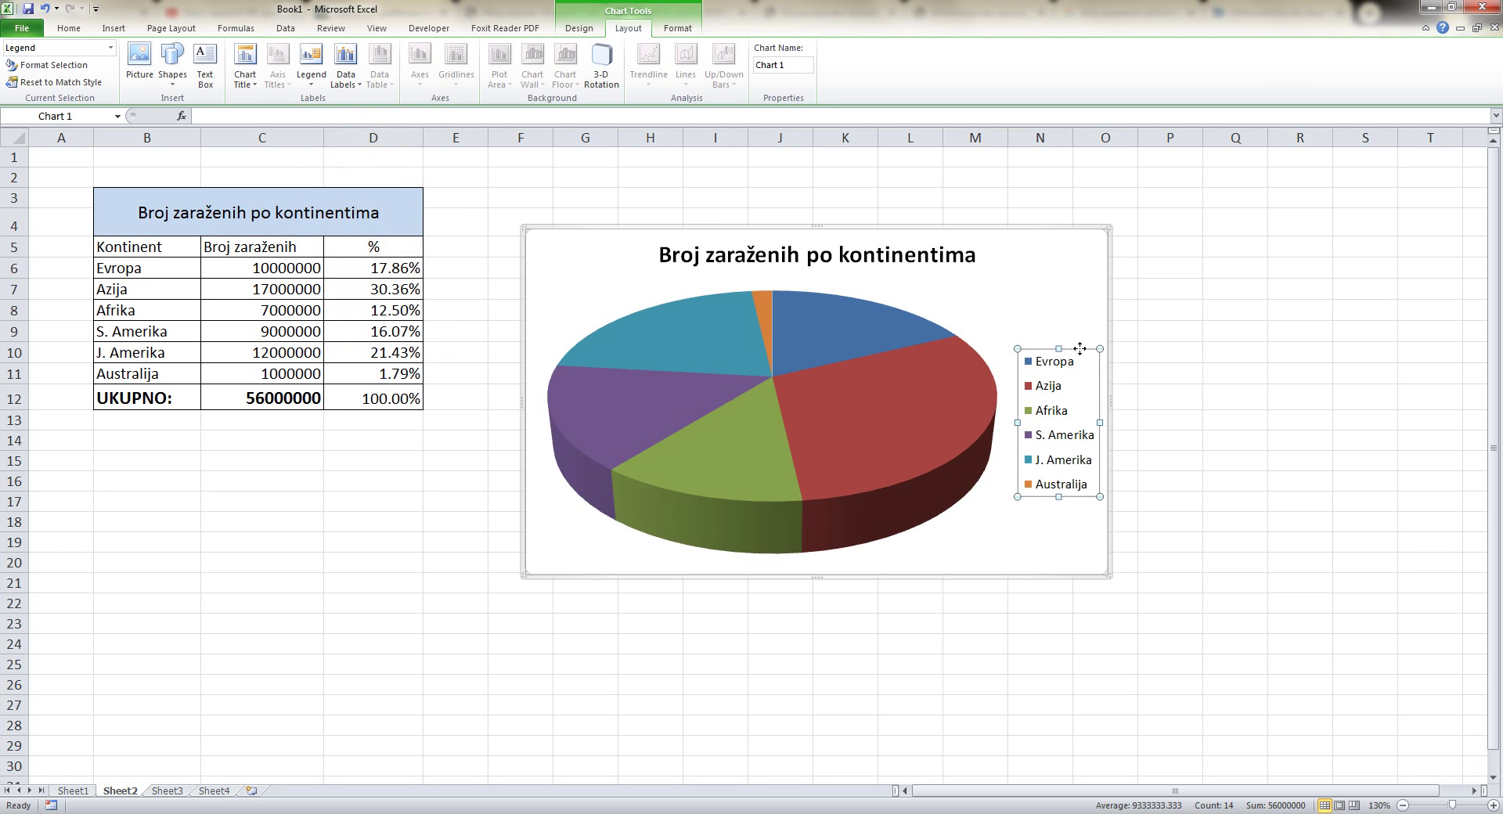
key(Delete)
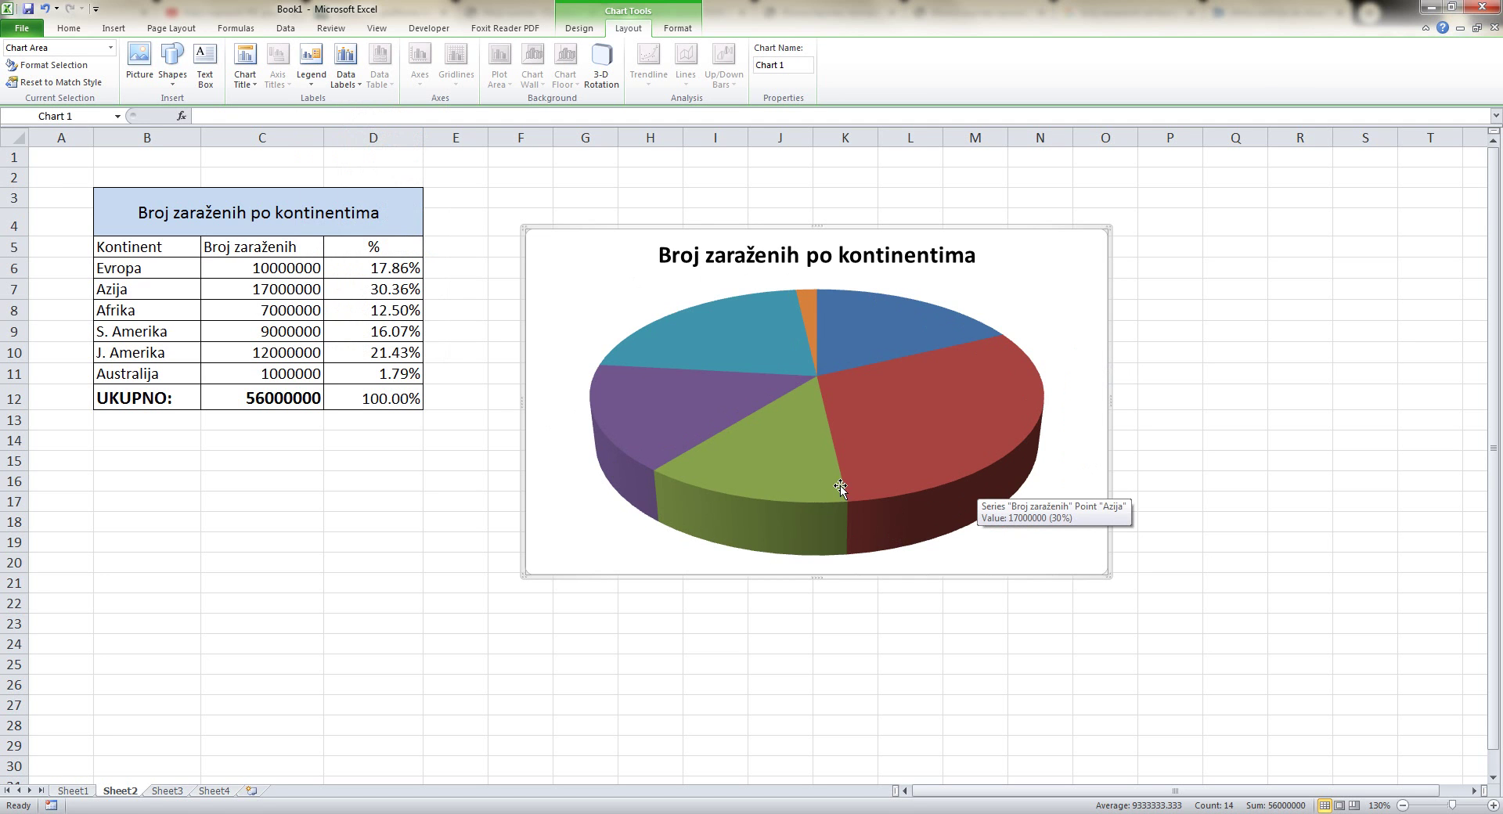
In More Data Label Options, show Category Name and Percentage instead of Value.
click(360, 92)
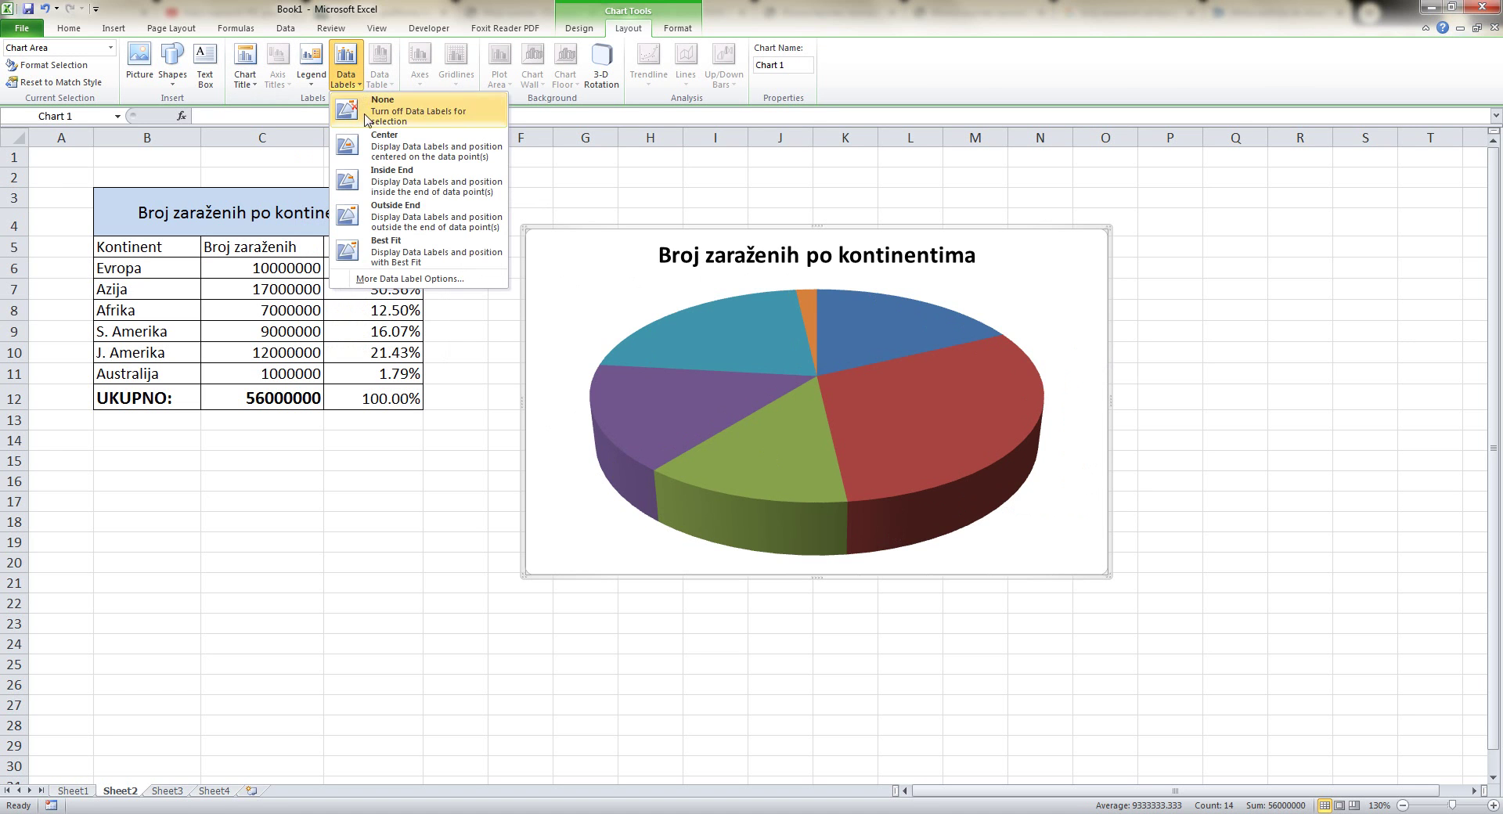
click(399, 279)
mouse_move(513, 344)
mouse_down()
mouse_move(1251, 331)
mouse_move(1228, 314)
mouse_up()
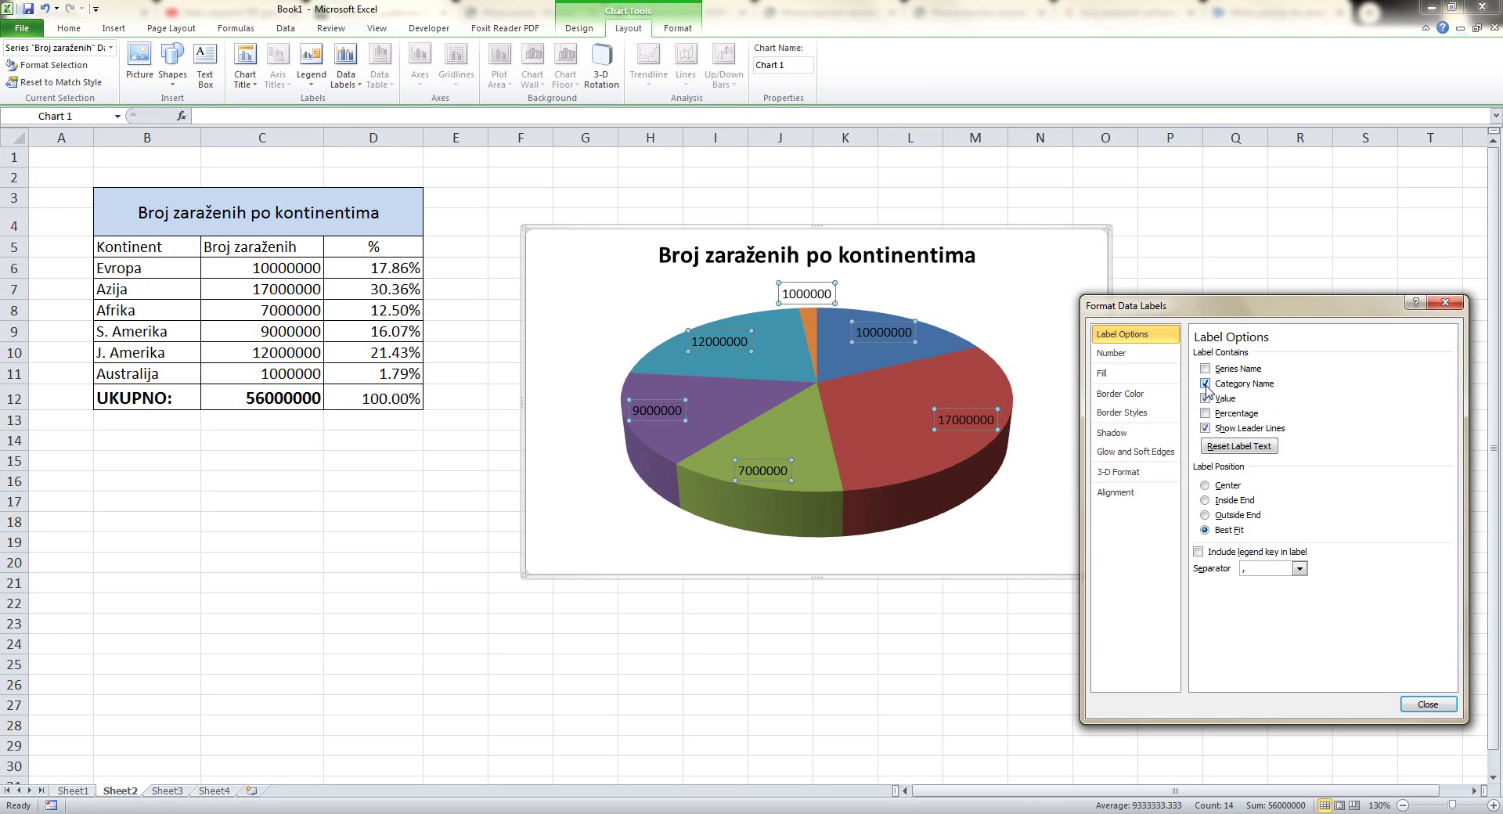
click(1205, 384)
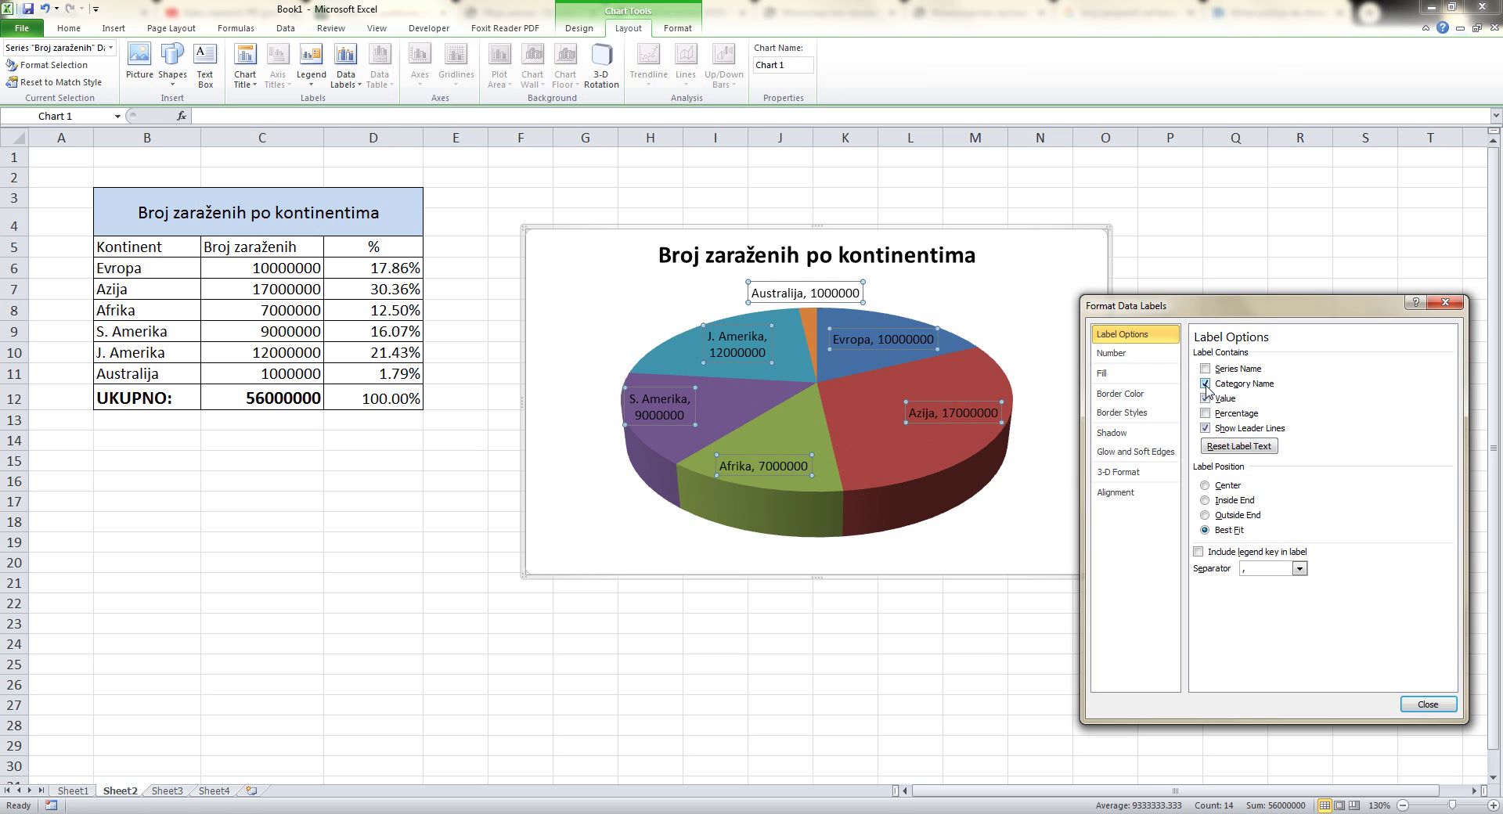
click(1205, 399)
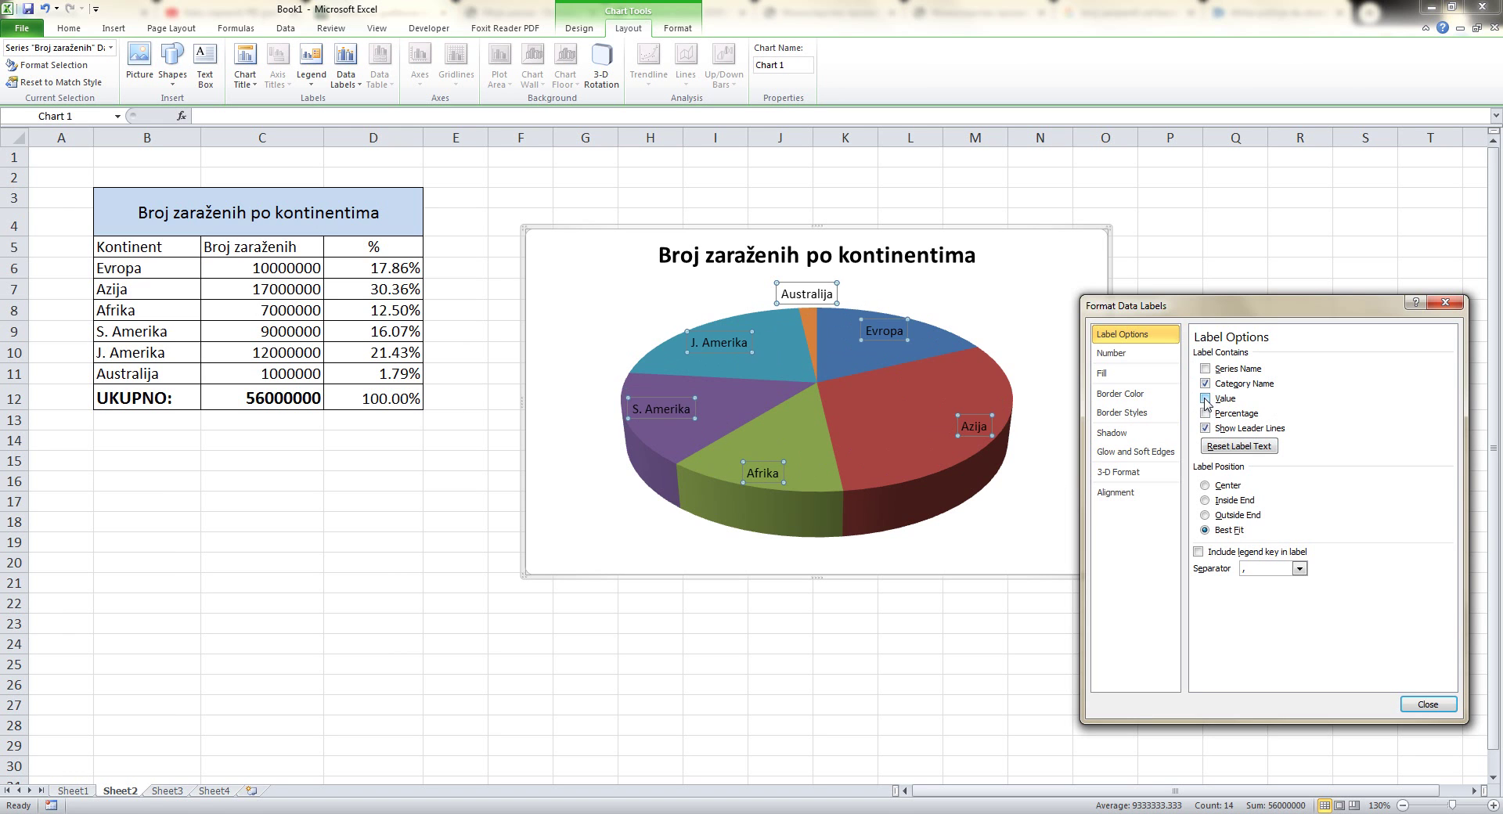
click(1205, 414)
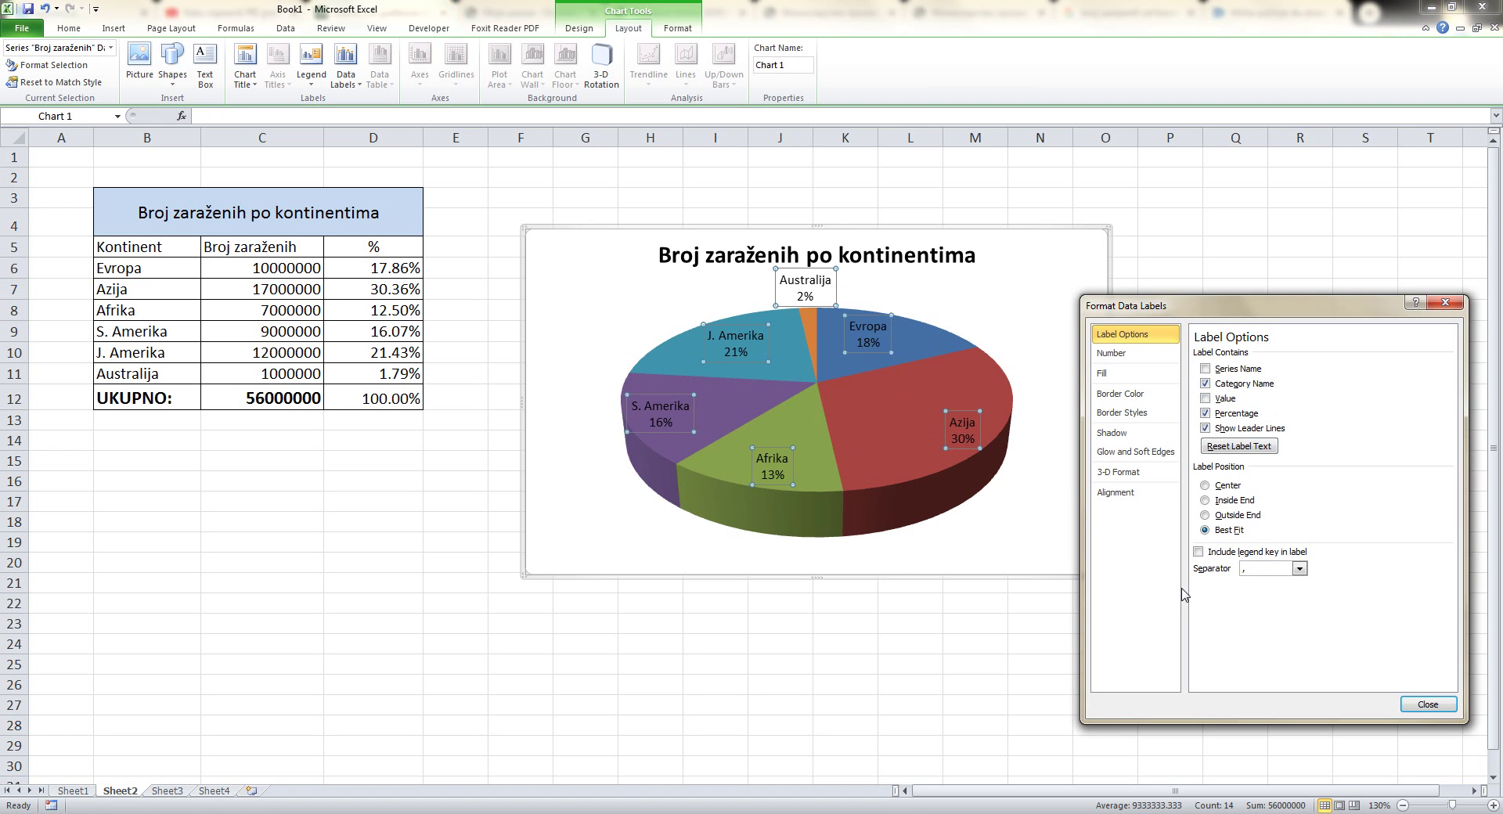
Position the pie slice labels at Inside End.
click(1205, 515)
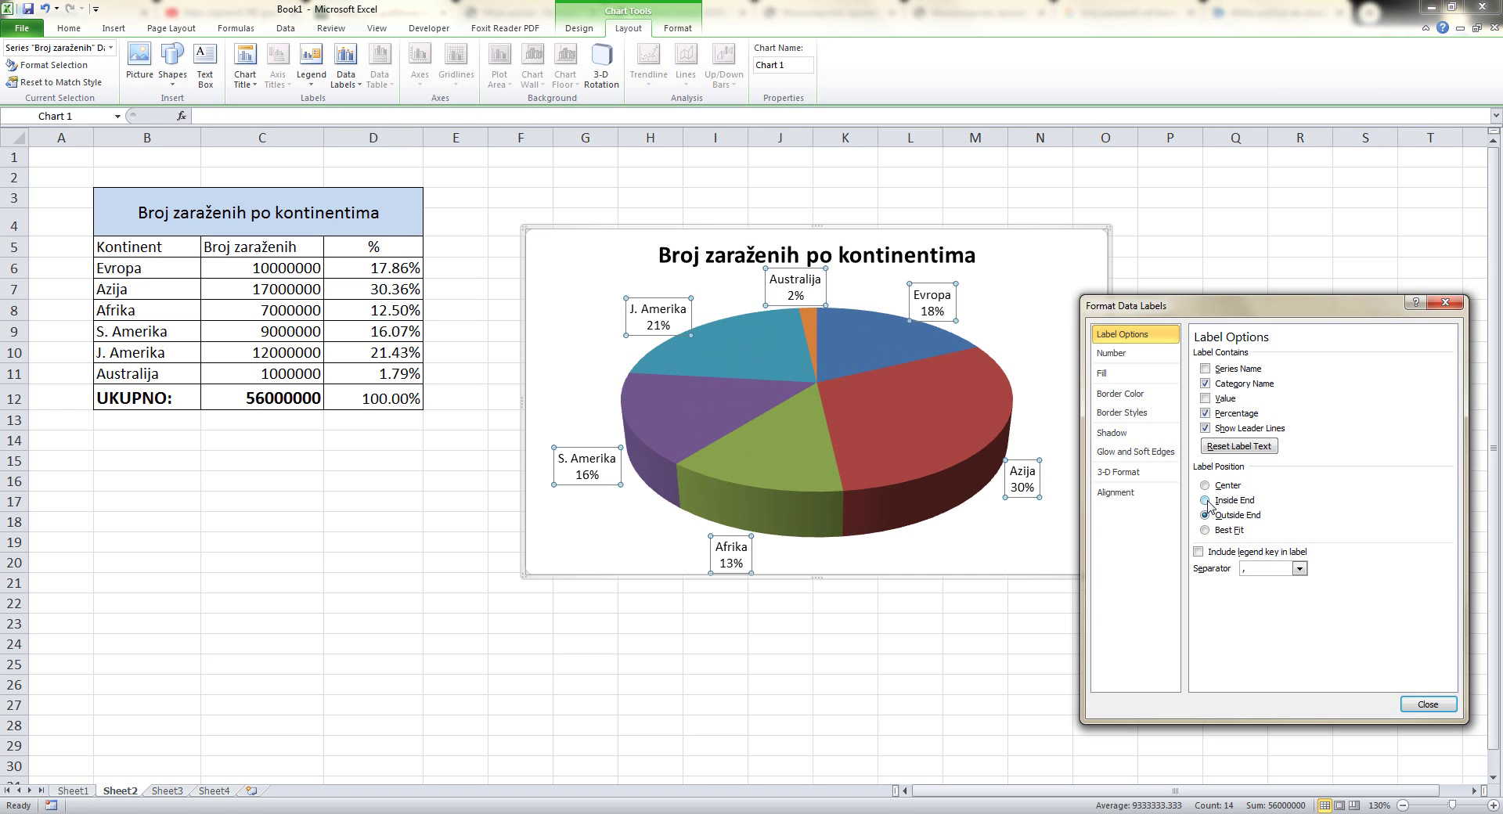
click(1206, 501)
click(1206, 487)
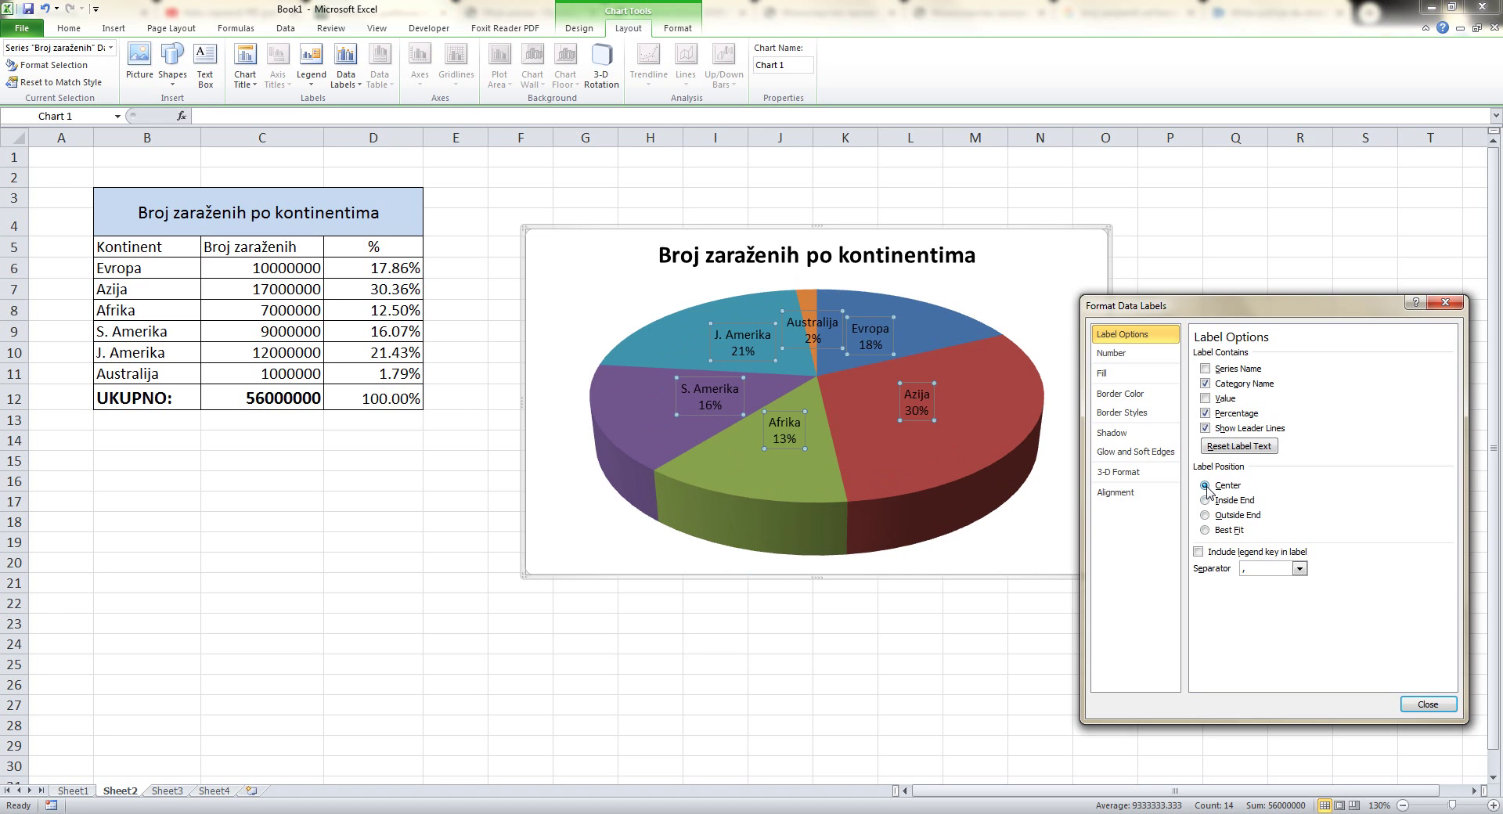
click(1205, 529)
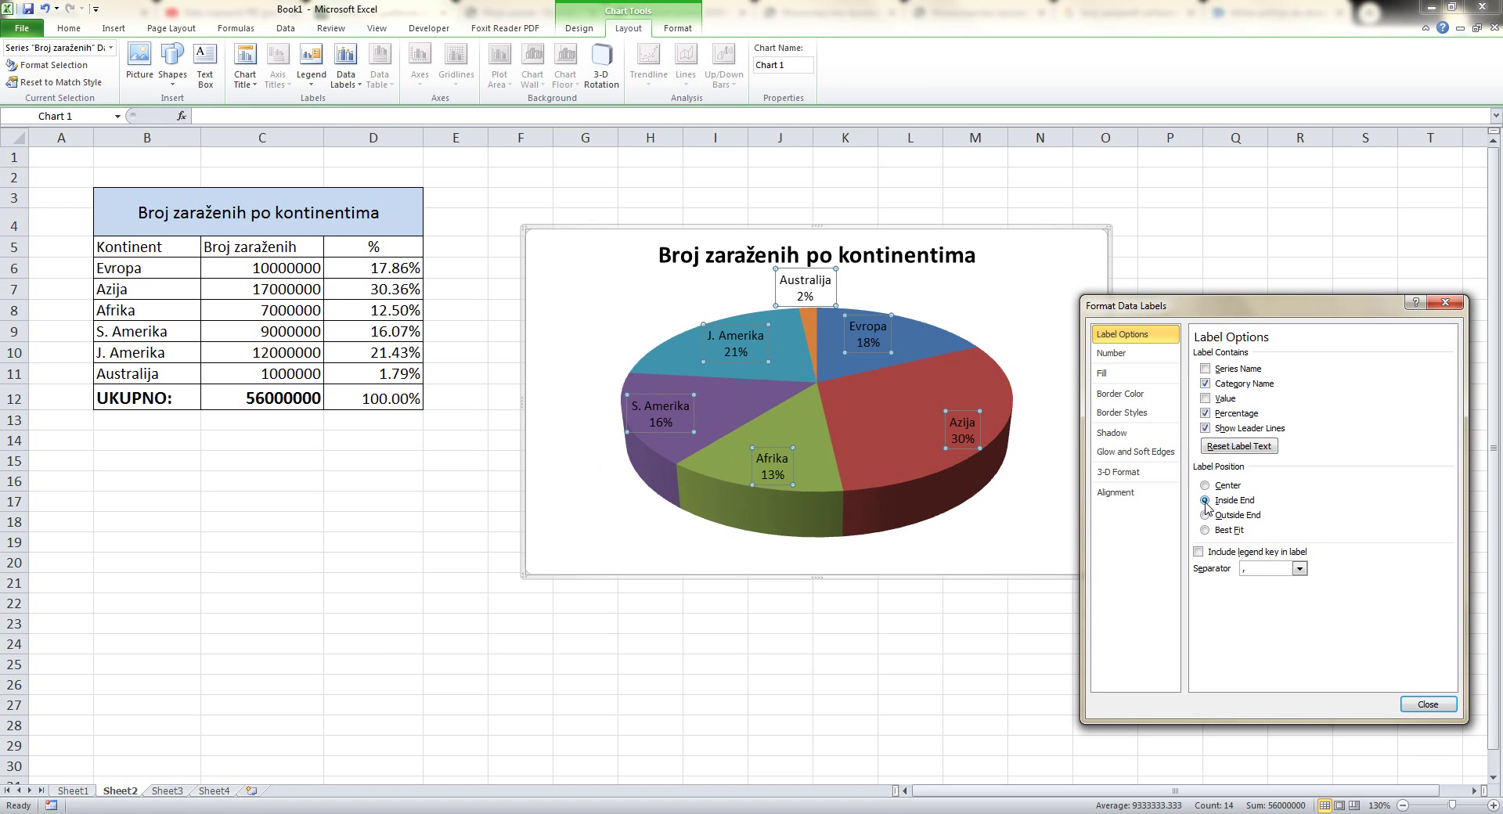
click(1205, 501)
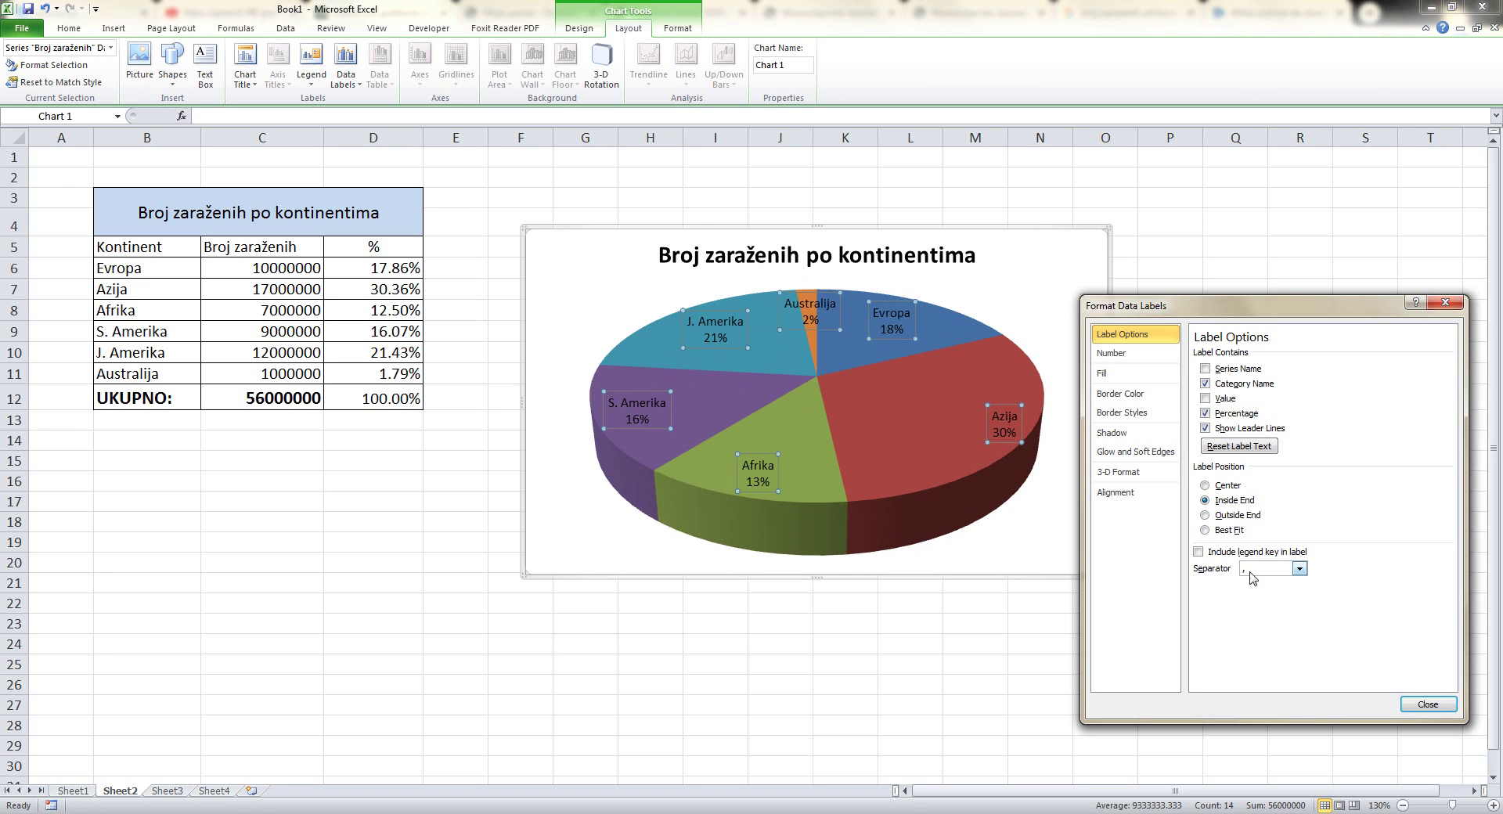
click(1120, 359)
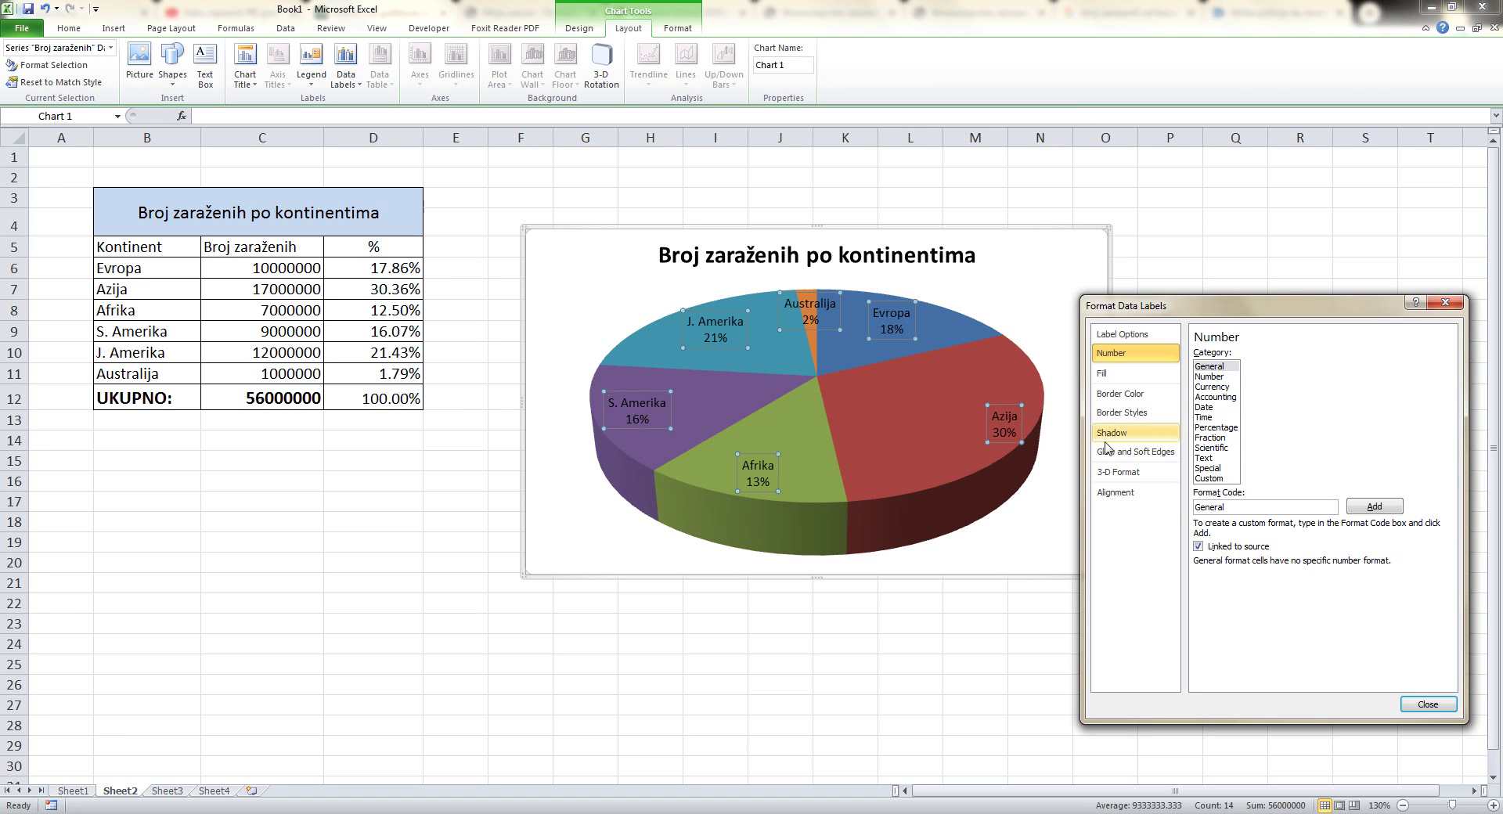
Format the data labels as Percentage with 2 decimals, e.g. 30.36% for Azija.
click(1217, 428)
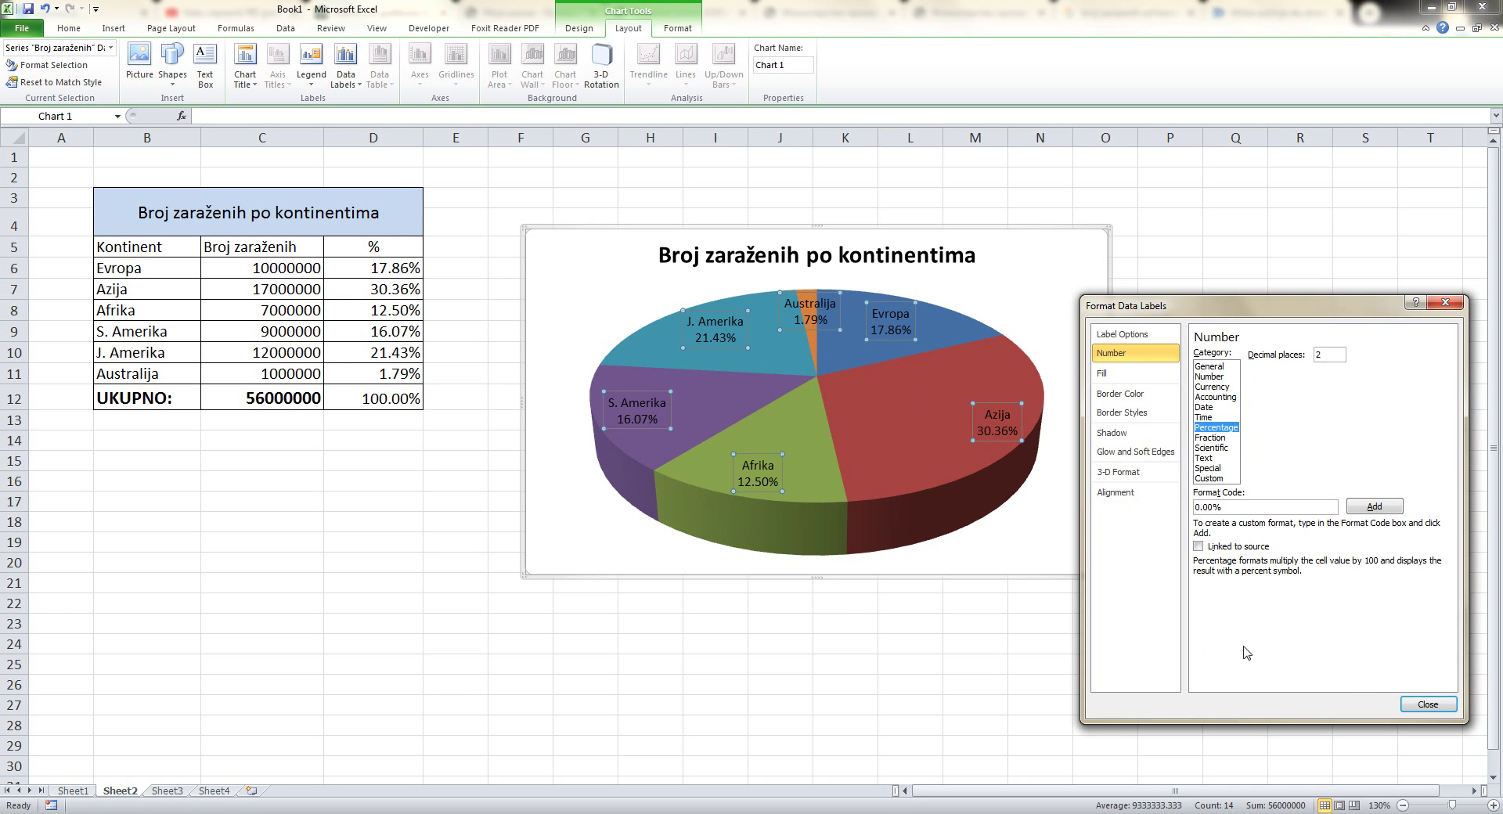
click(1422, 707)
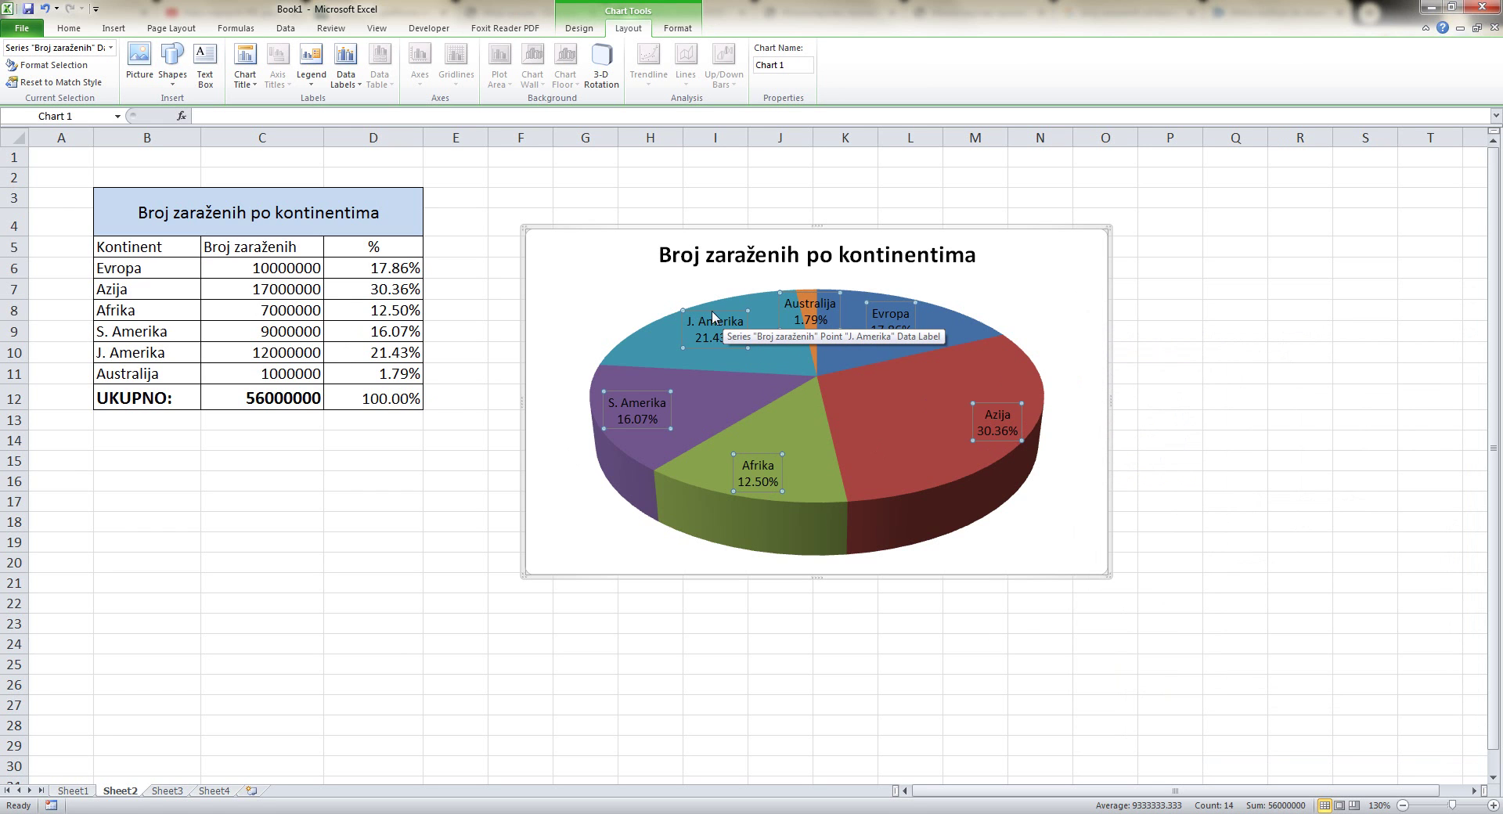
Drag the J. Amerika, S. Amerika and Afrika data labels into neater positions.
drag(711, 311, 693, 305)
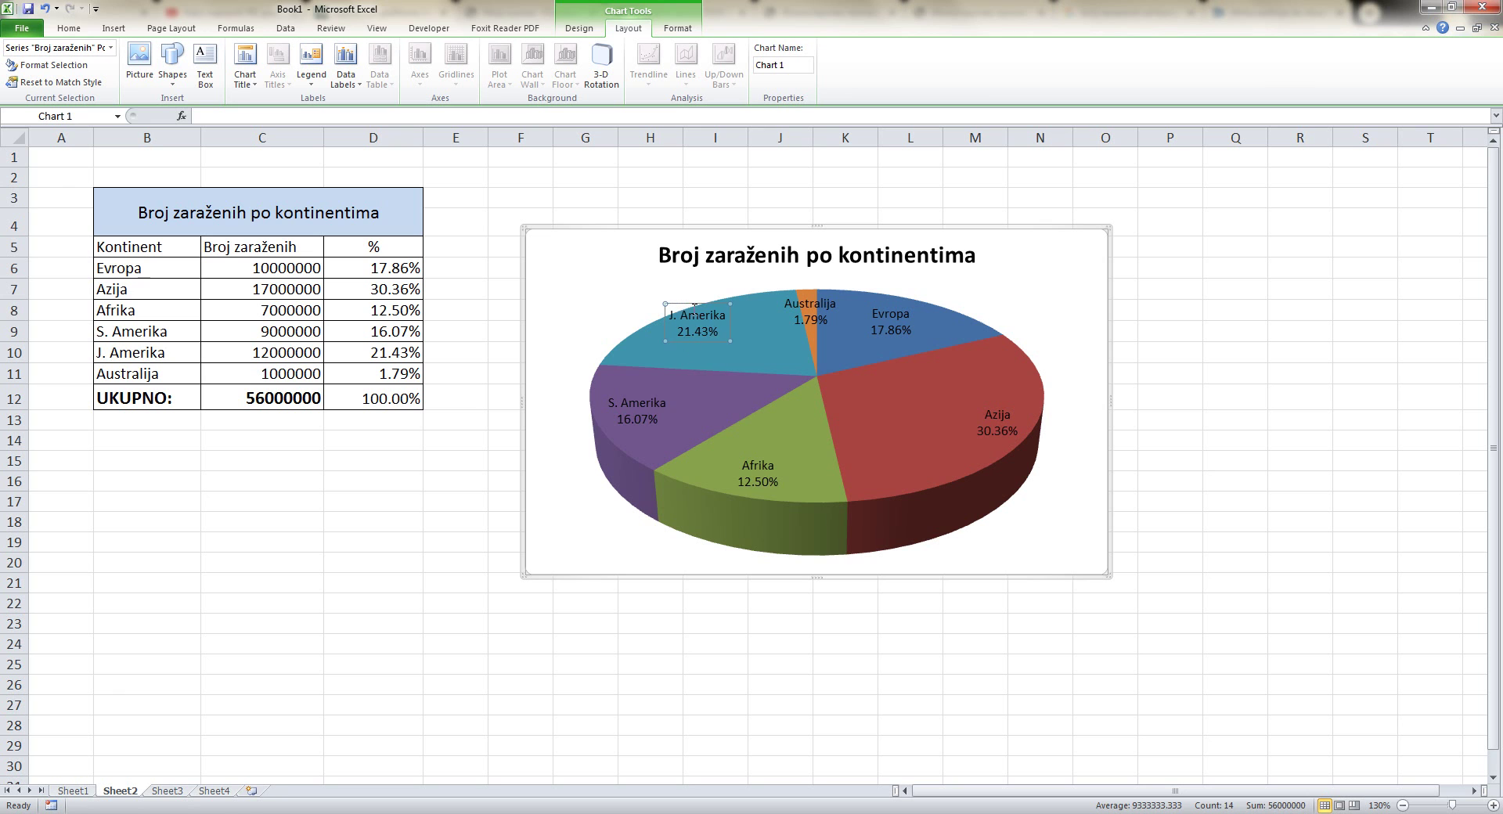
click(642, 399)
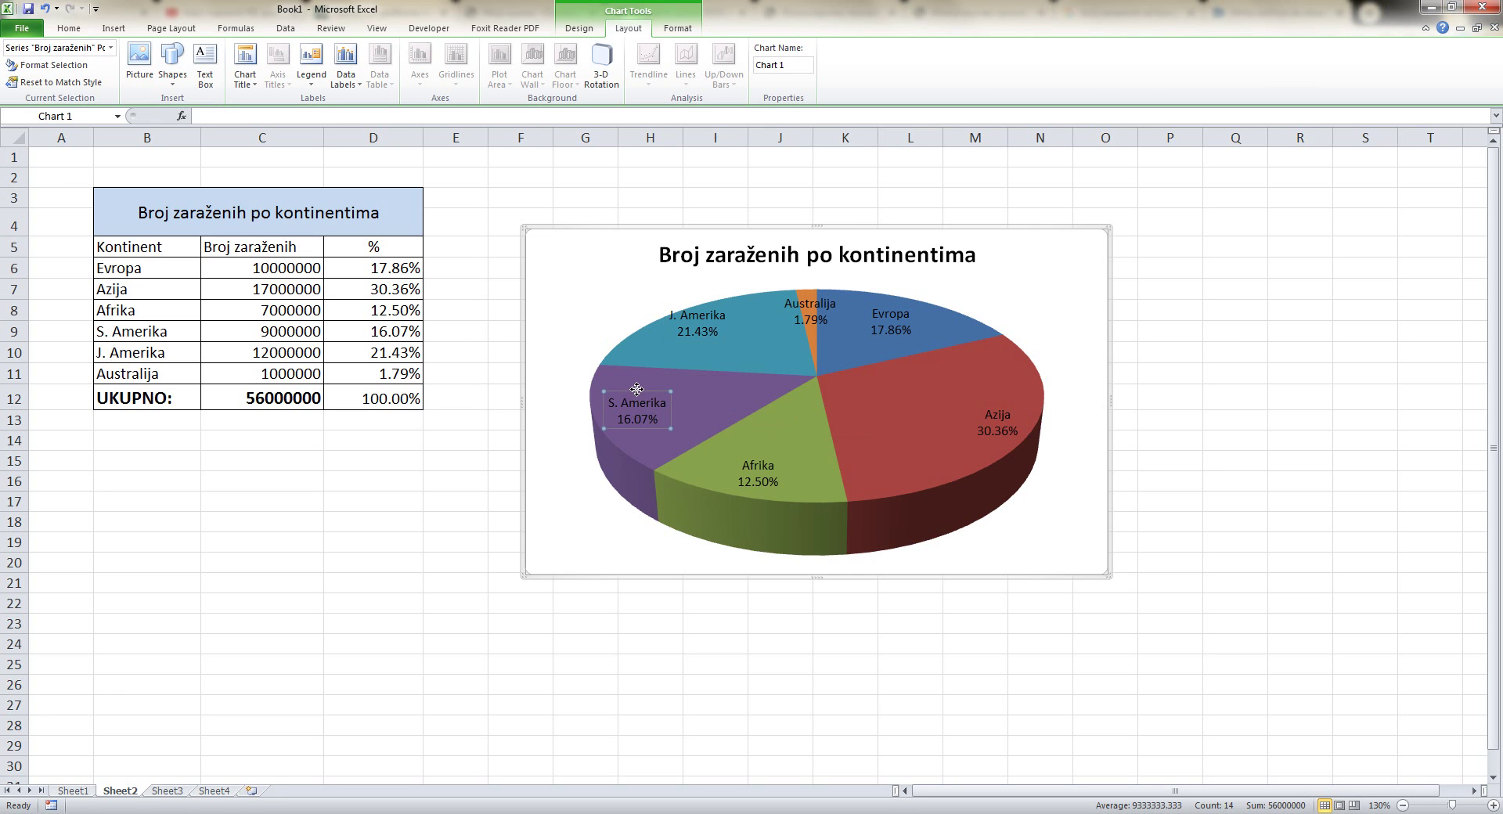
drag(635, 389, 646, 383)
click(759, 463)
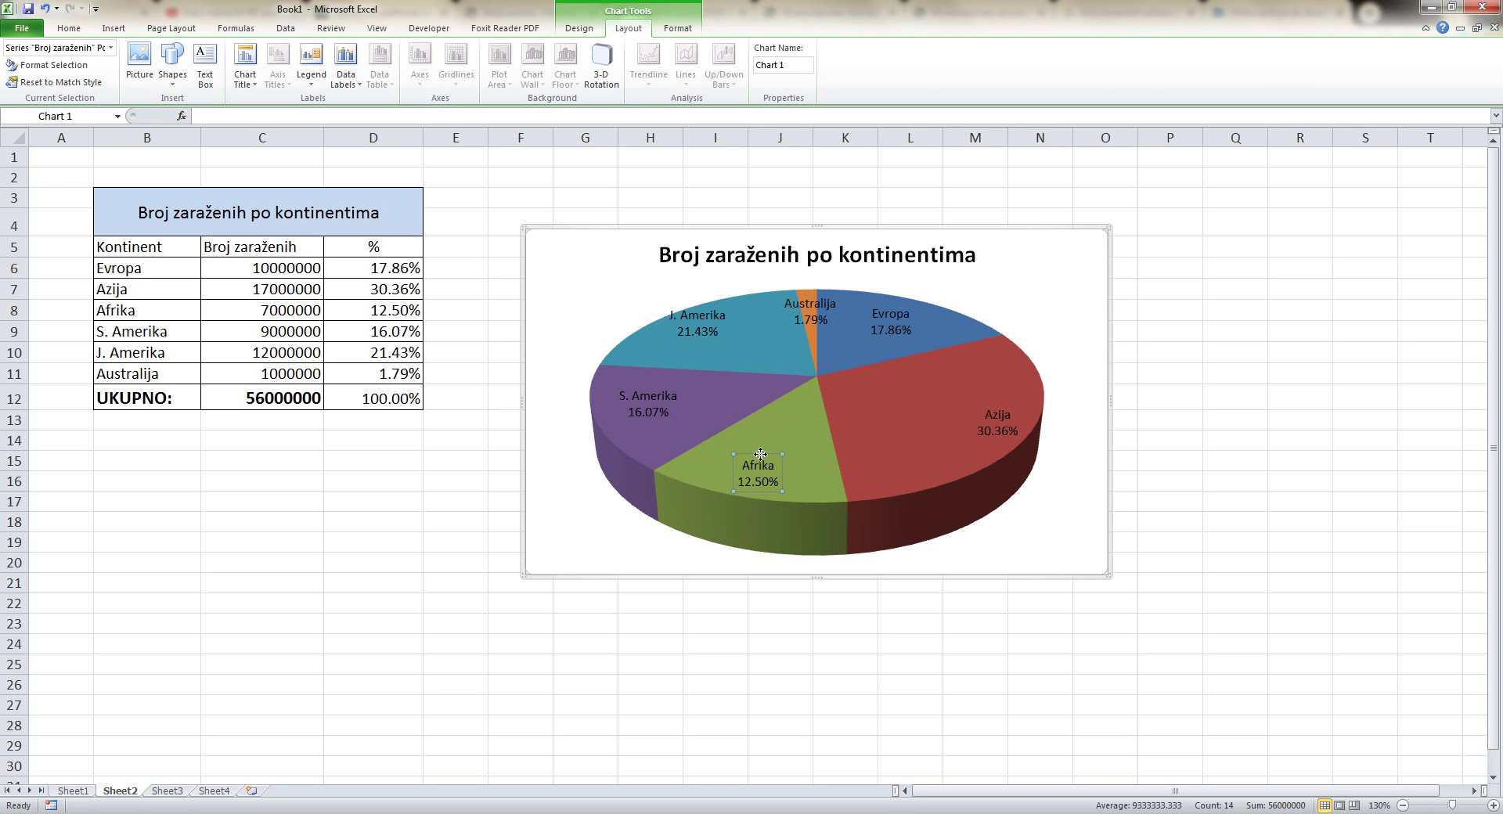
drag(760, 454, 784, 438)
click(806, 314)
click(836, 320)
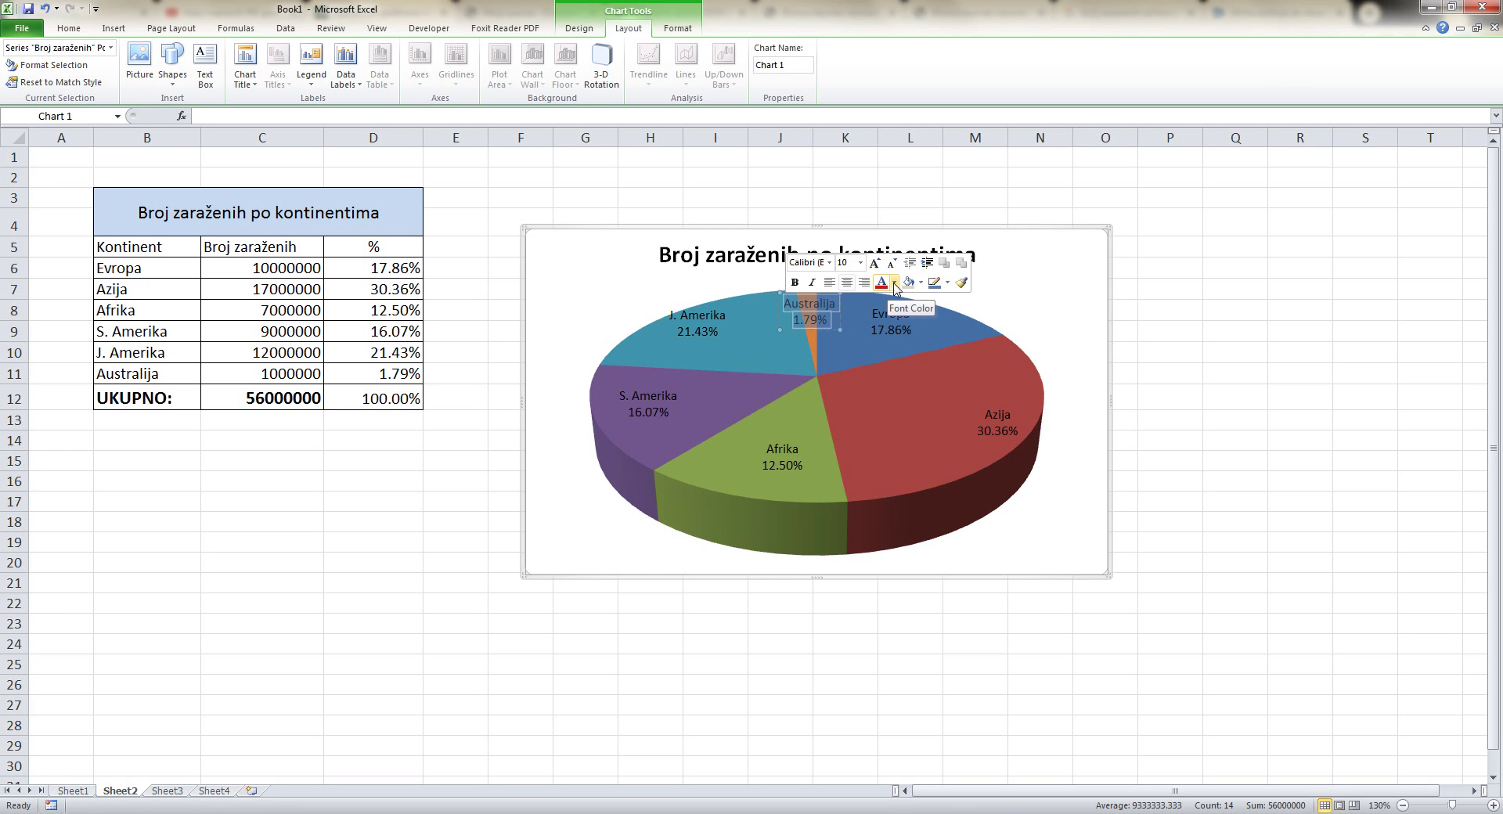
Give the Australija label yellow font colour and a dark navy shape fill.
click(895, 288)
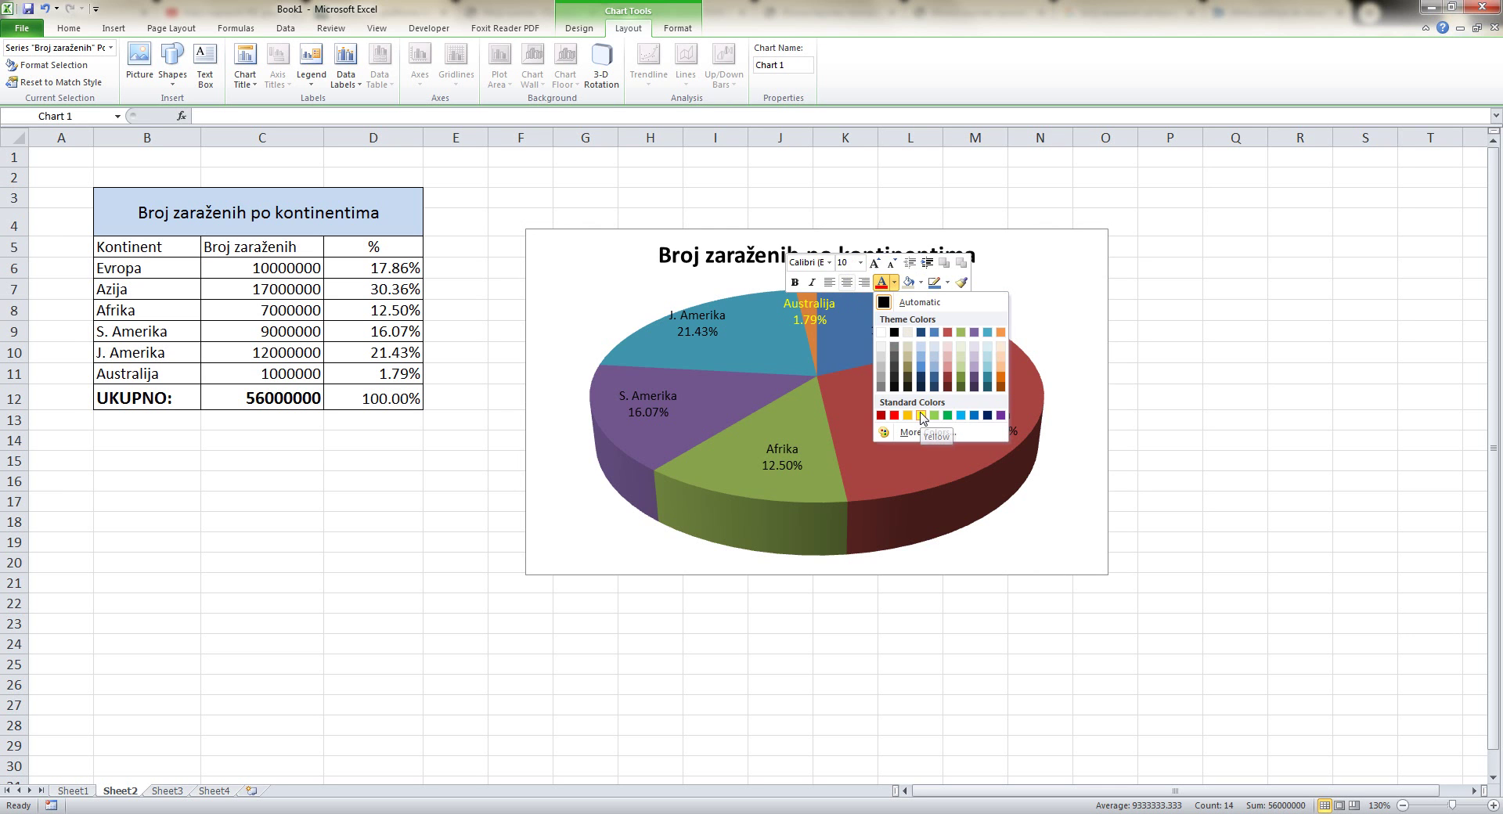
click(921, 416)
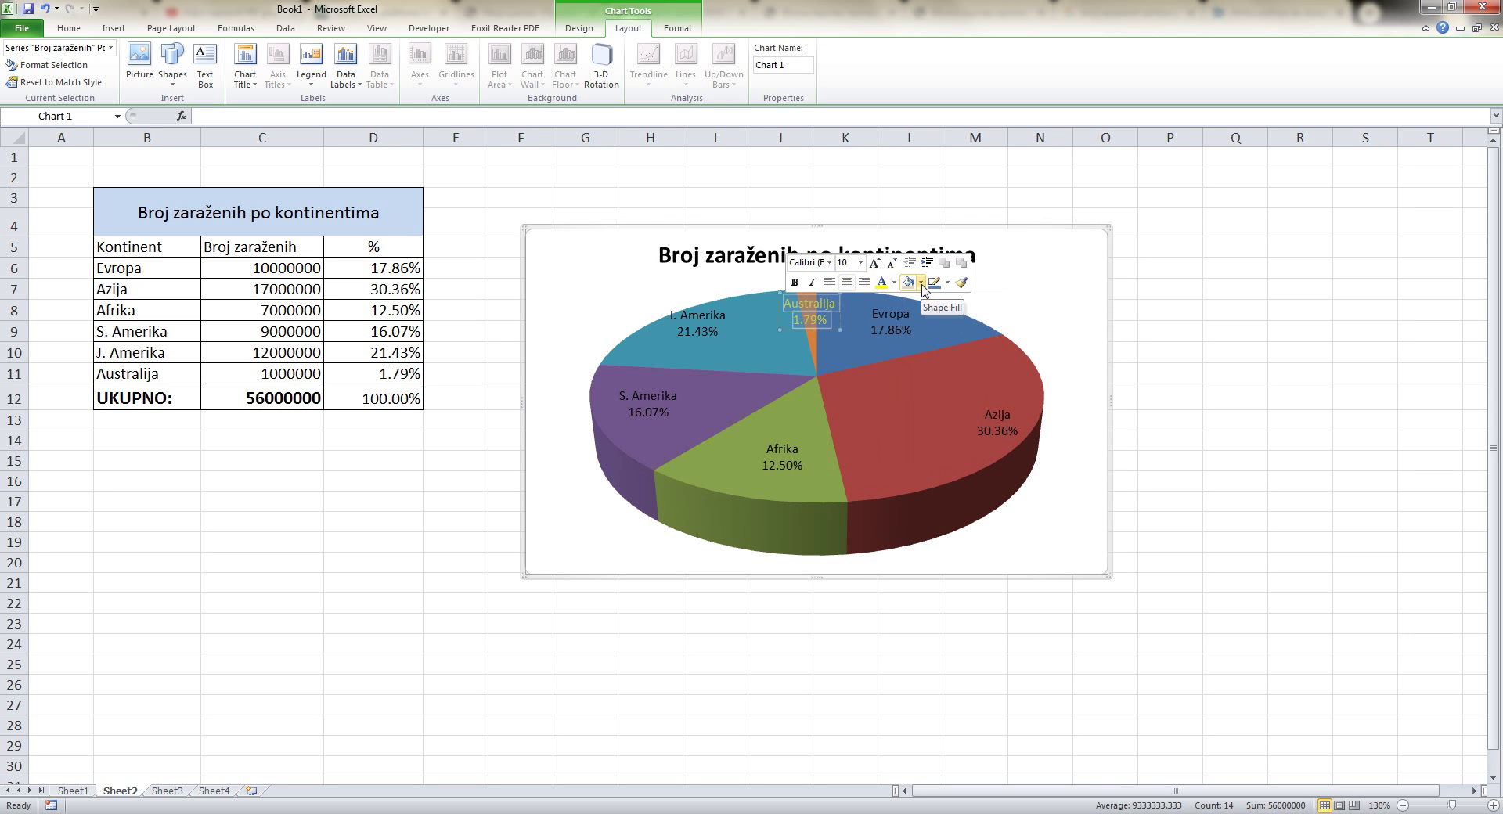
click(922, 286)
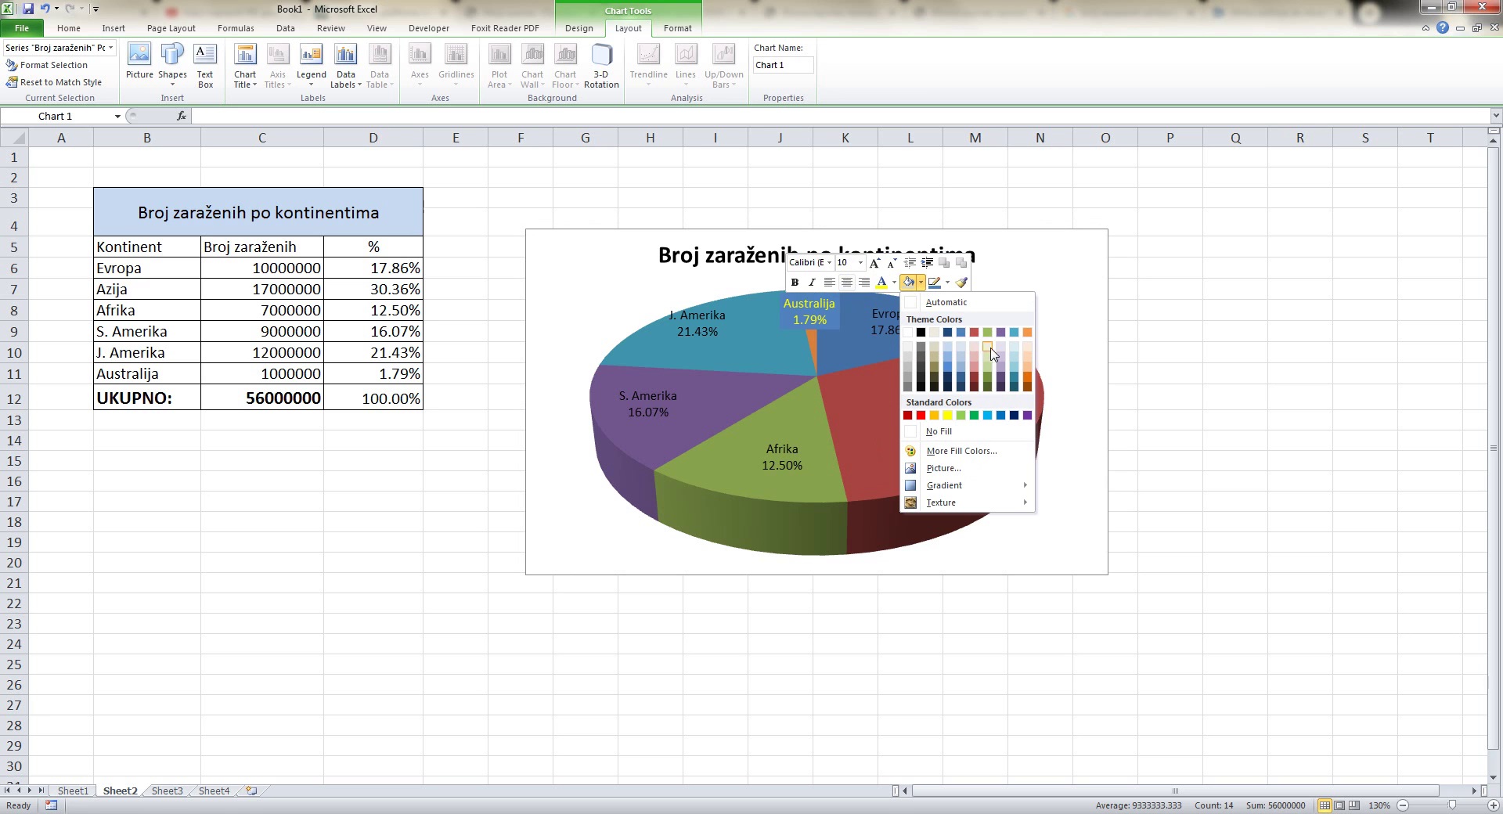
click(947, 382)
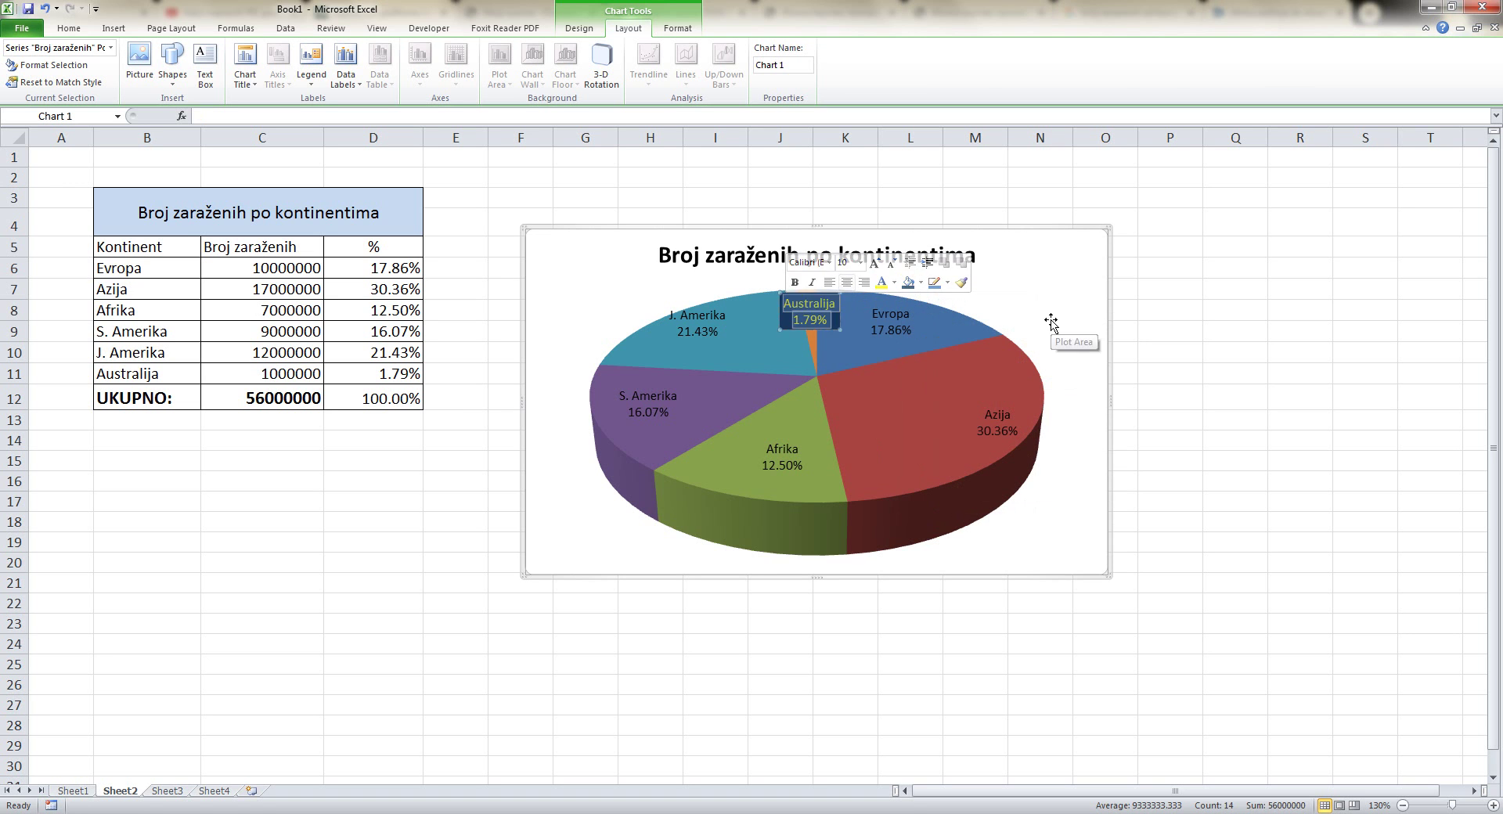
click(1051, 322)
click(1064, 249)
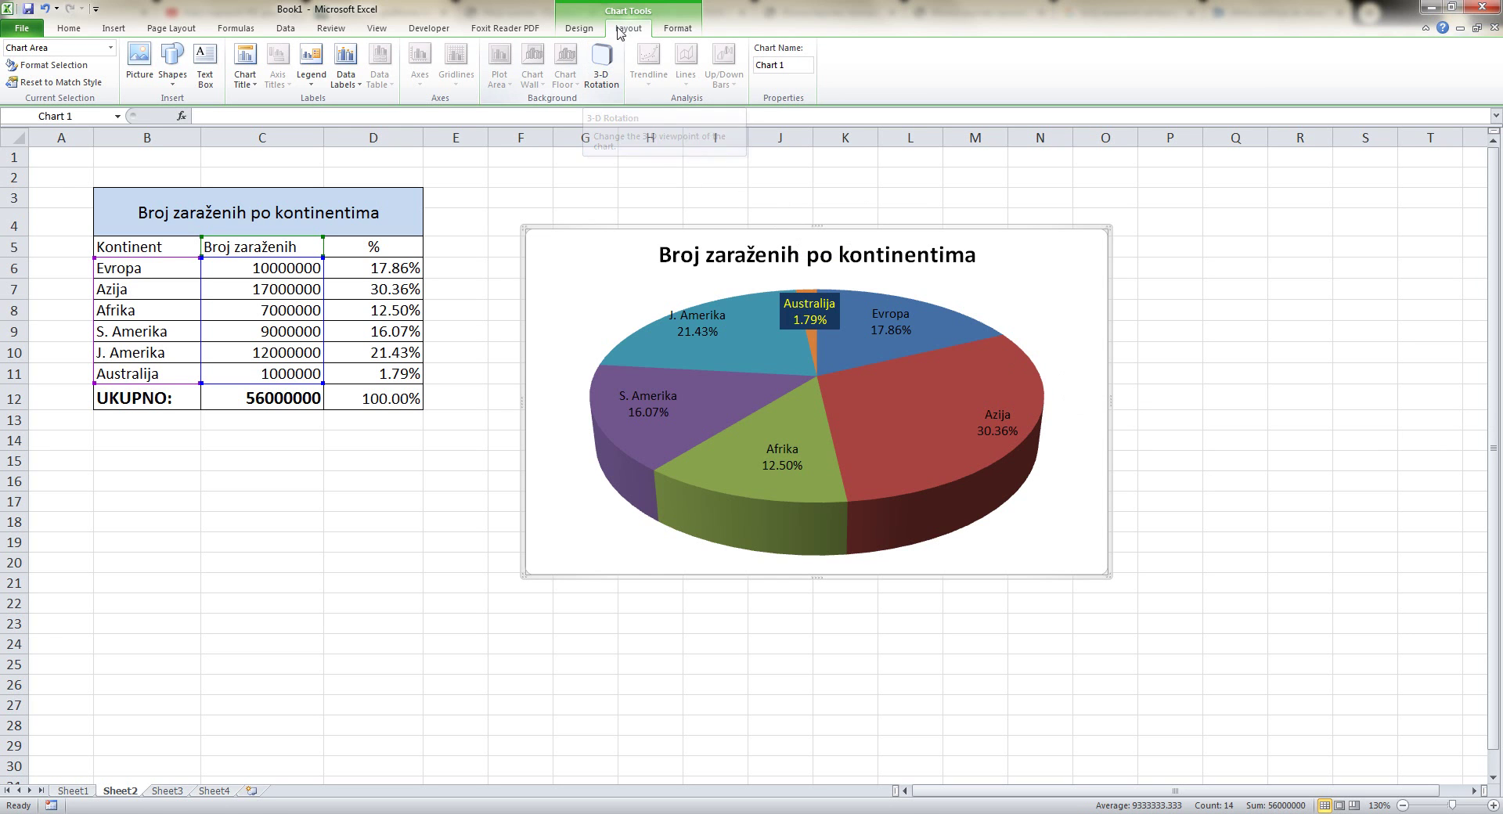
Try several X and Y rotations on the pie, ending at X 0° and Y 30°.
click(604, 87)
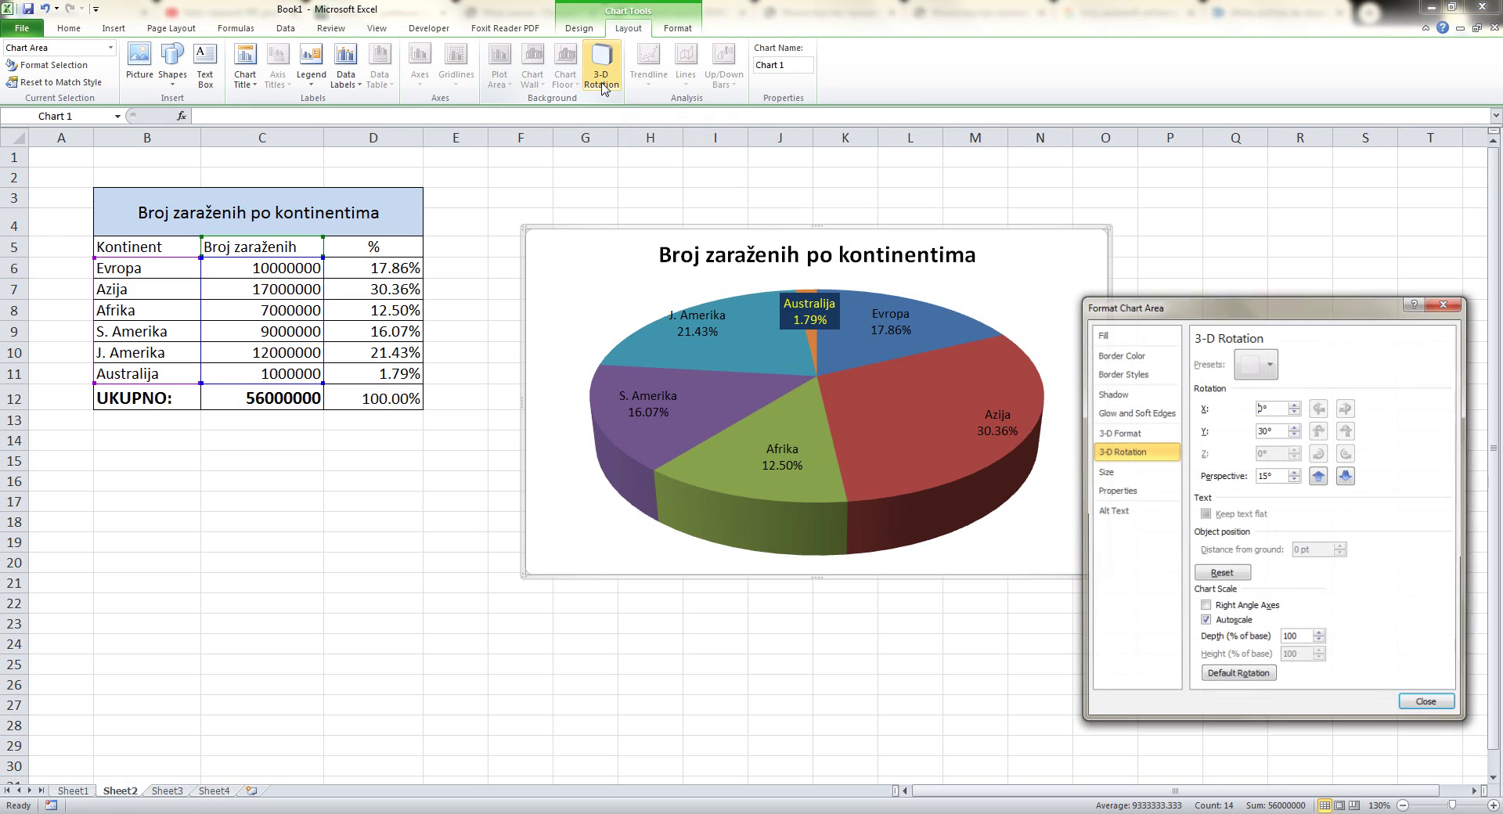
drag(1154, 316, 1140, 289)
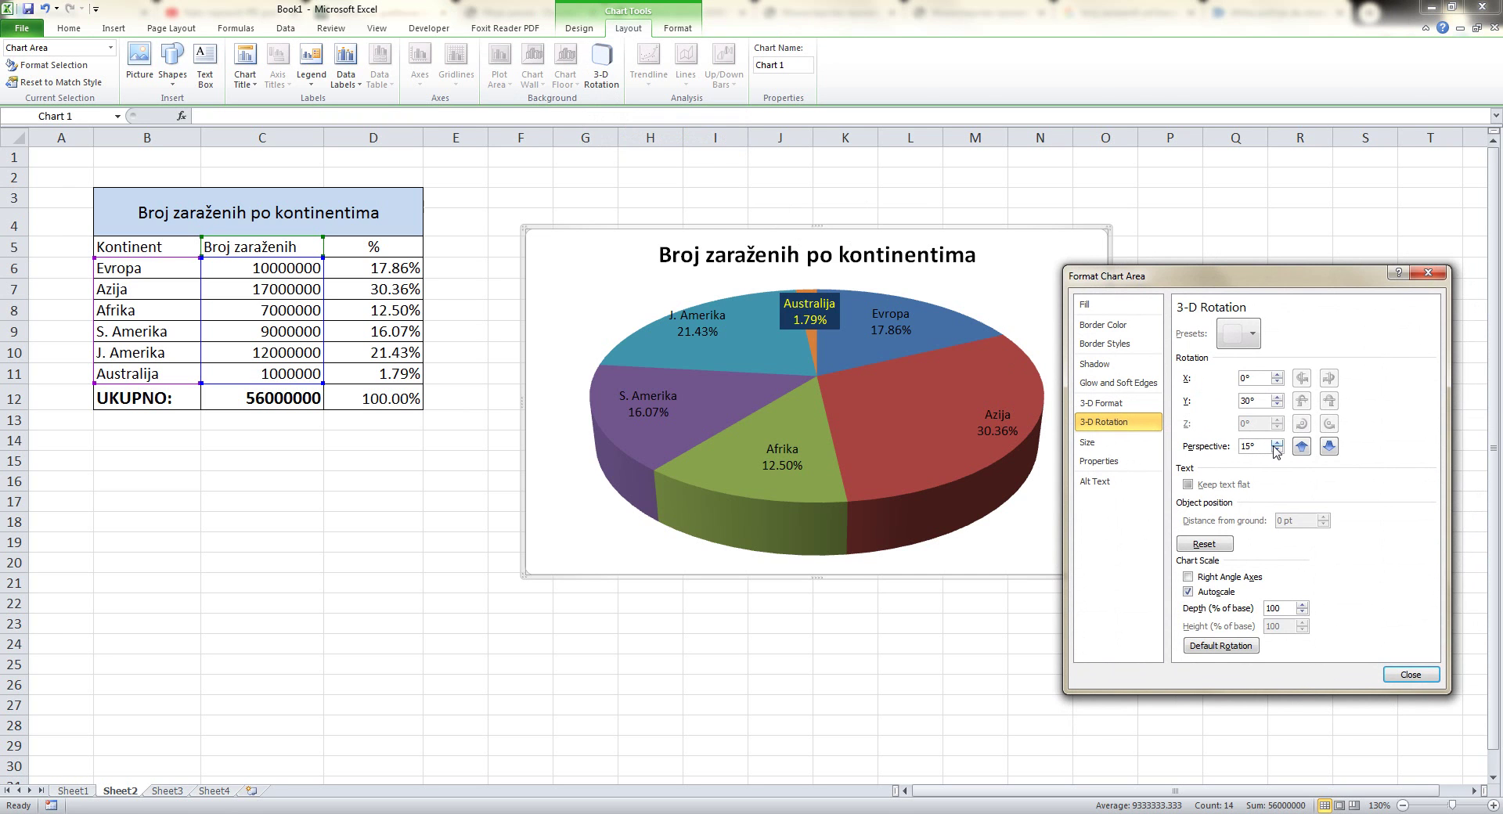
click(1277, 375)
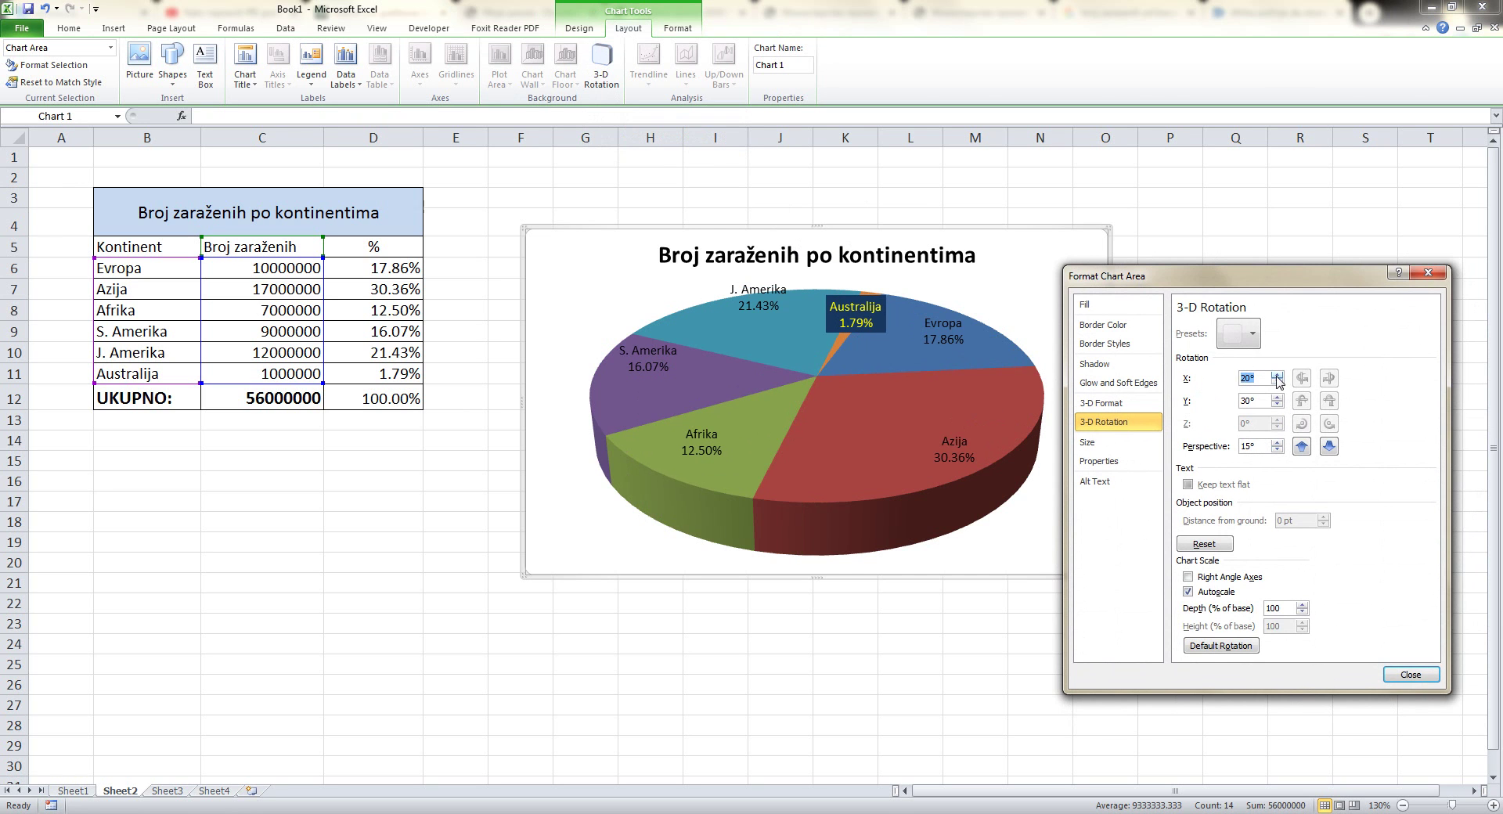
click(1277, 382)
click(1278, 383)
click(1277, 405)
click(1276, 404)
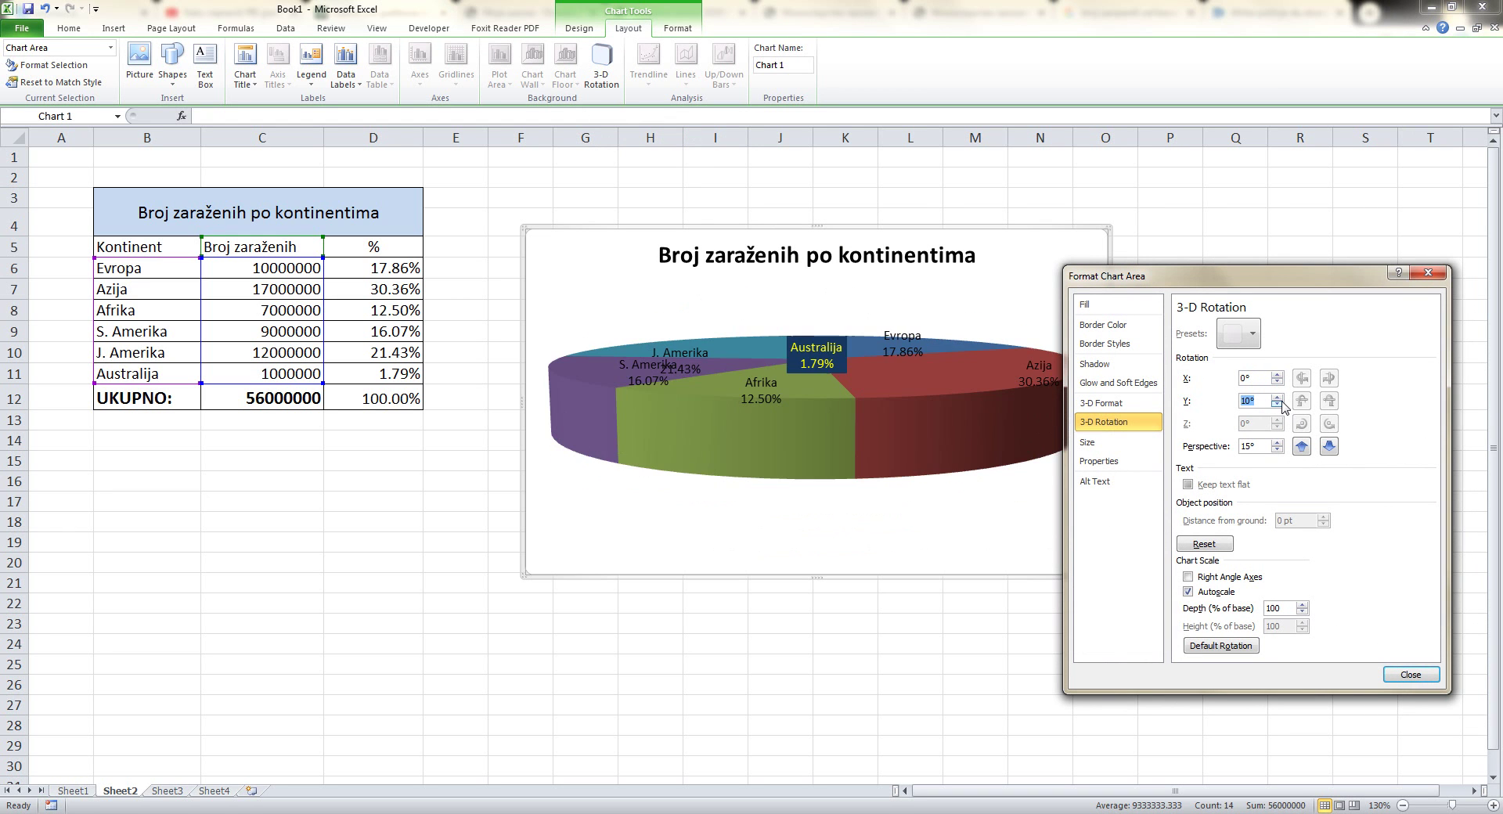
click(1277, 405)
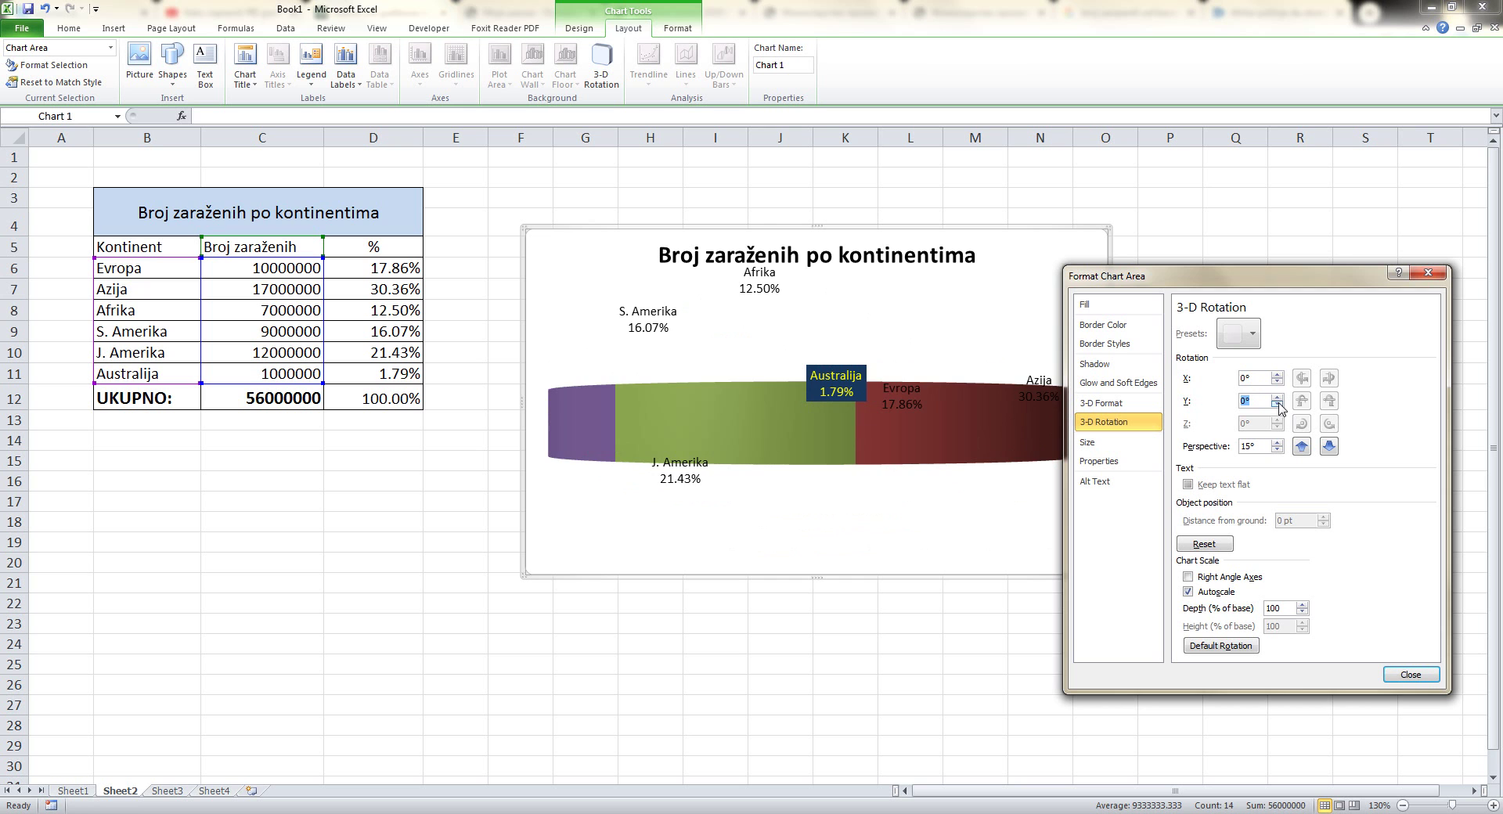
click(1278, 399)
click(1277, 399)
click(1277, 400)
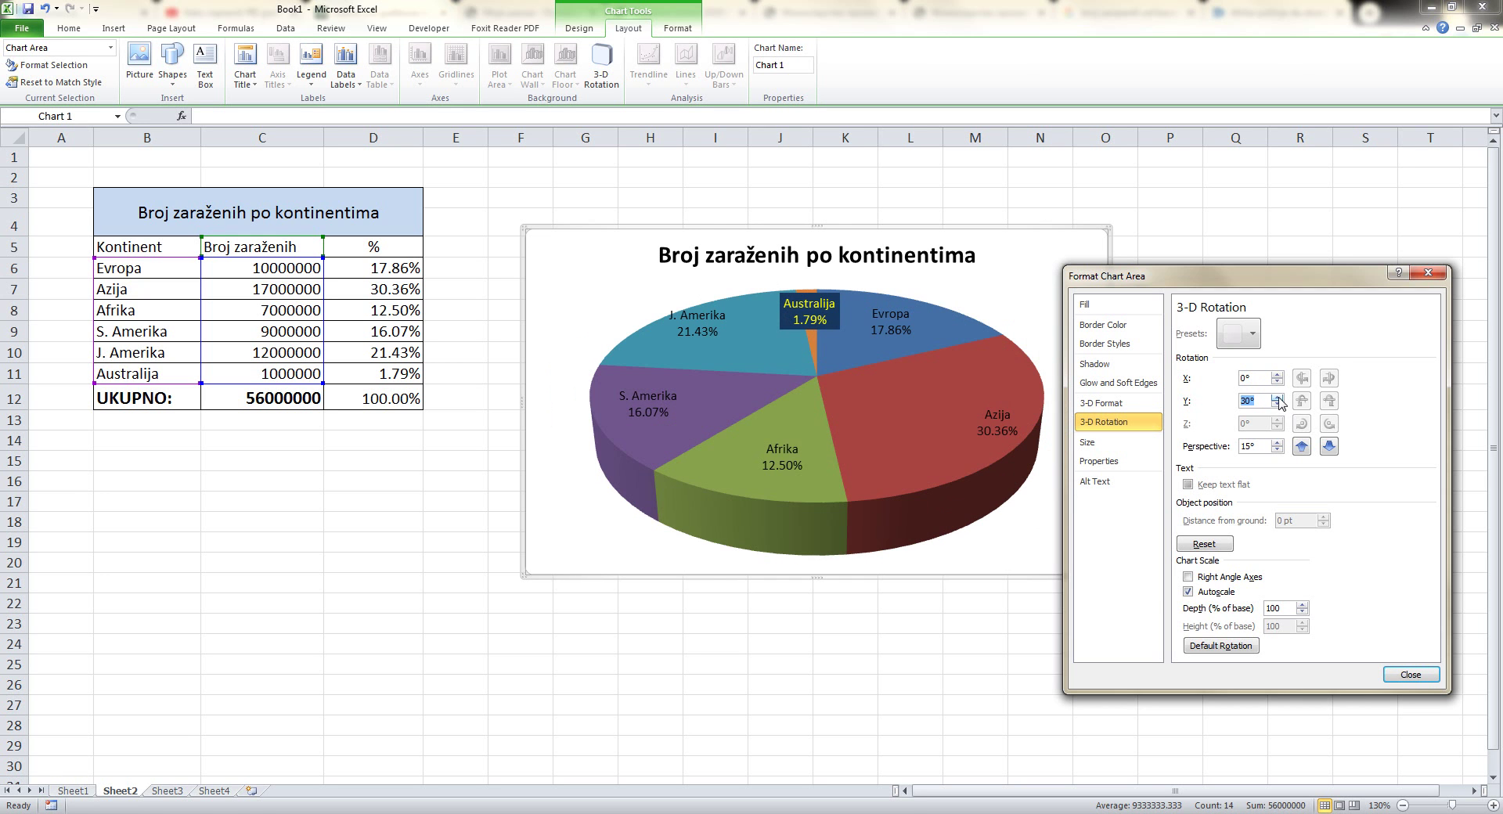
Lower the chart's perspective to 5° and move the chart up-left beside the table.
click(1278, 442)
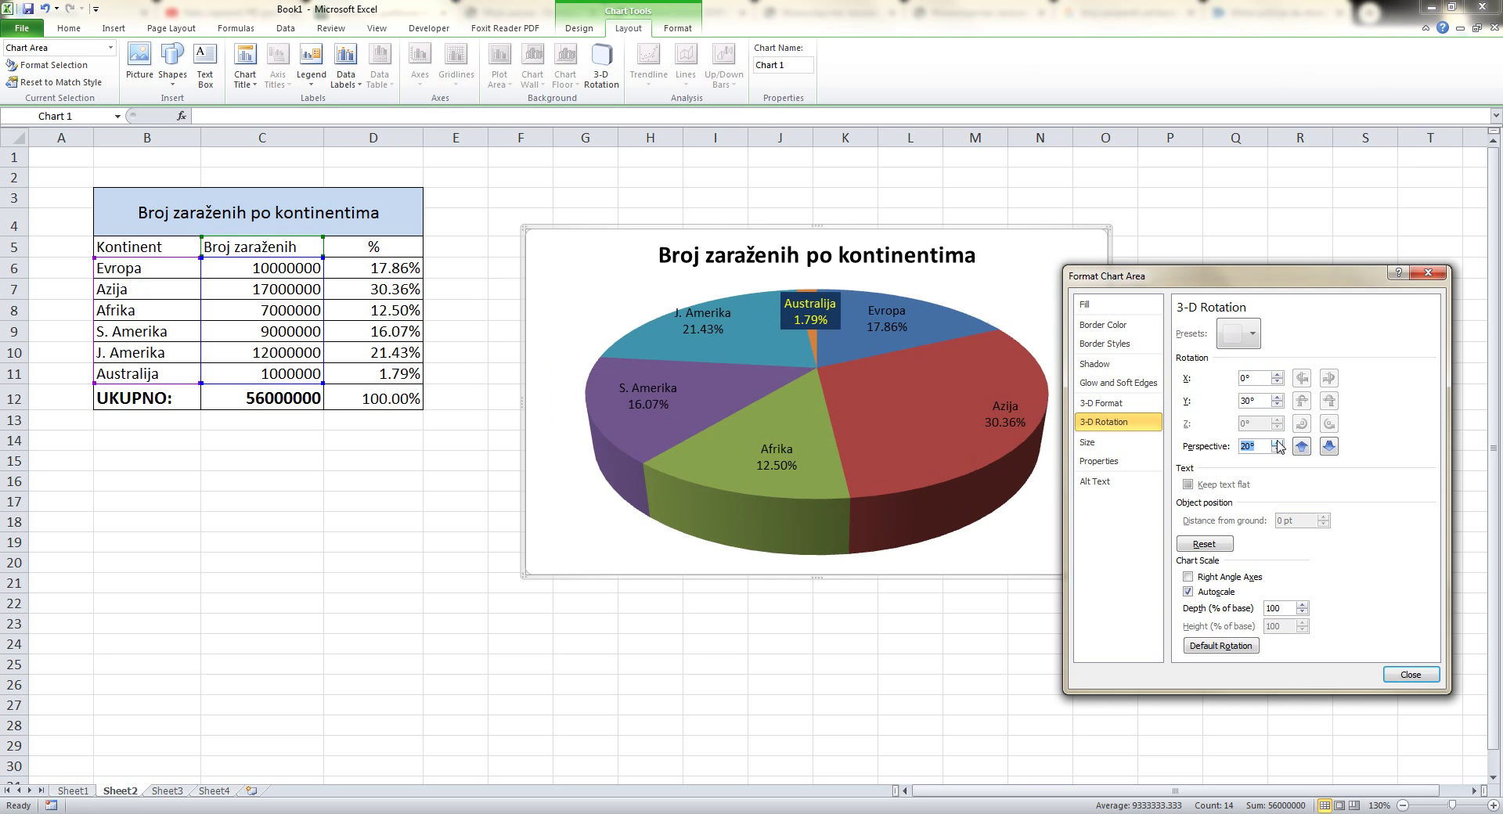
click(1279, 452)
click(1279, 451)
click(1279, 452)
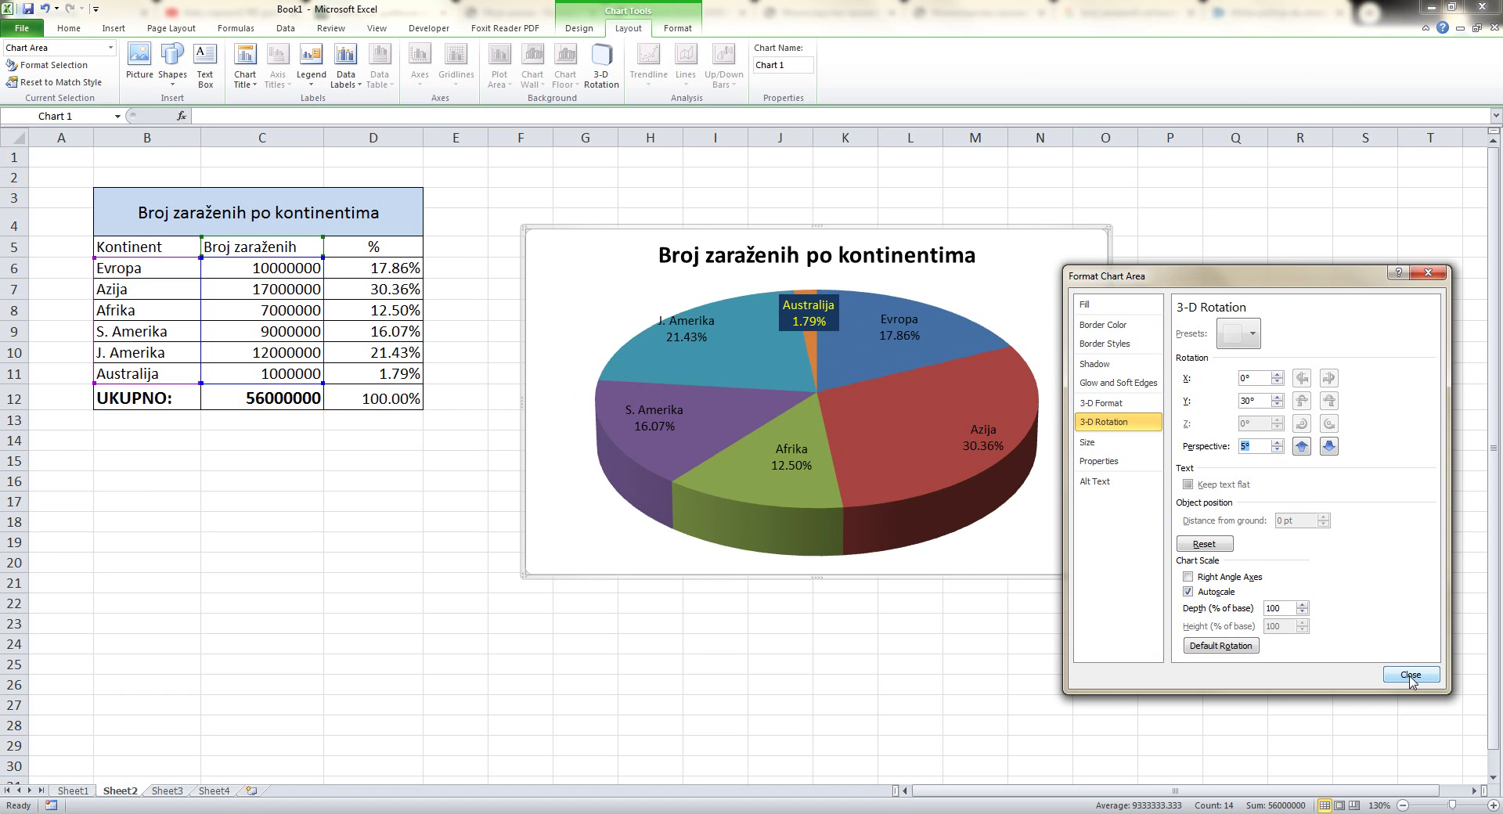
click(1410, 677)
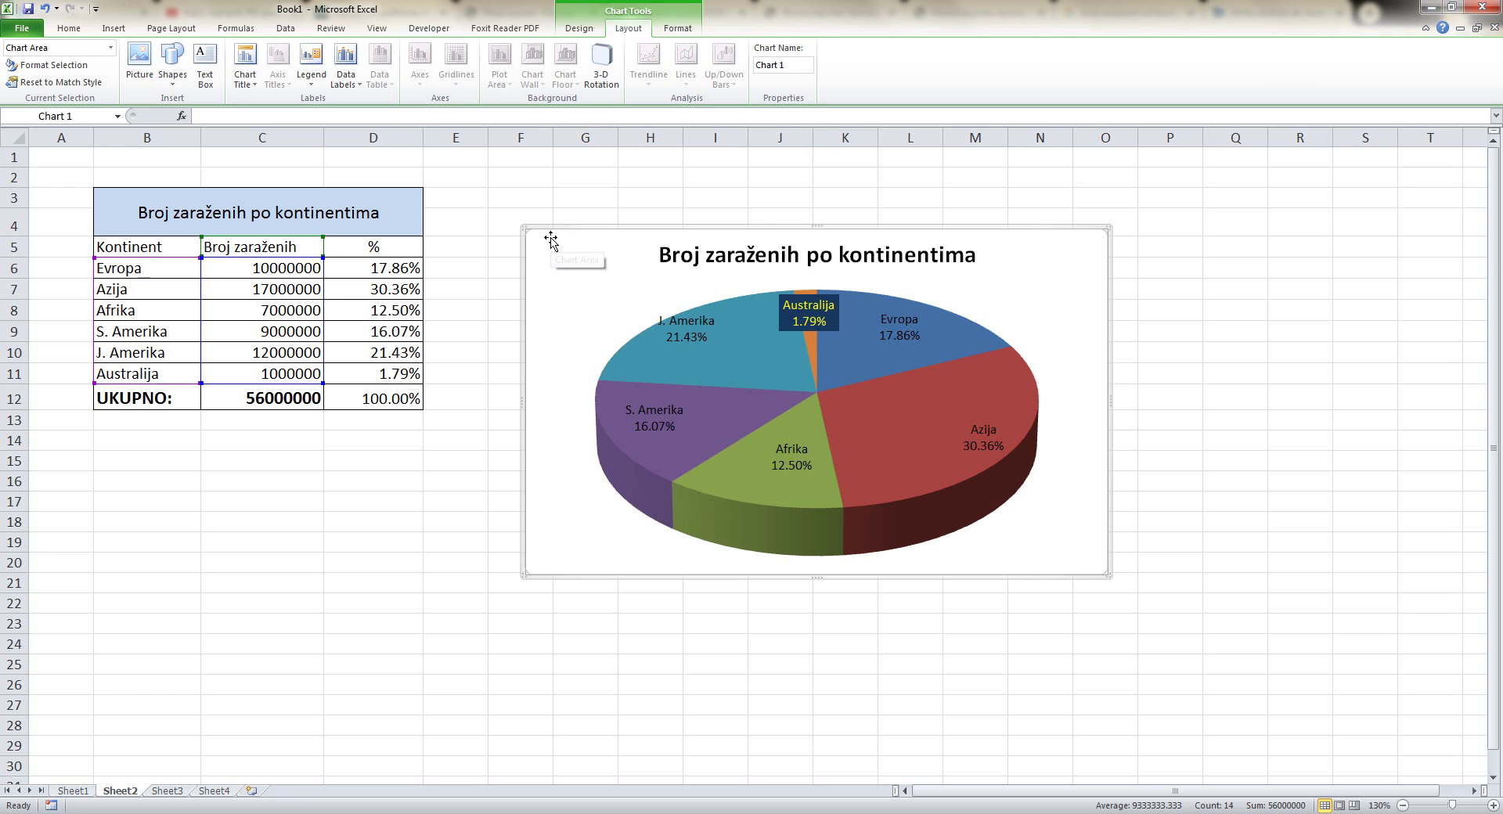
drag(551, 240, 476, 204)
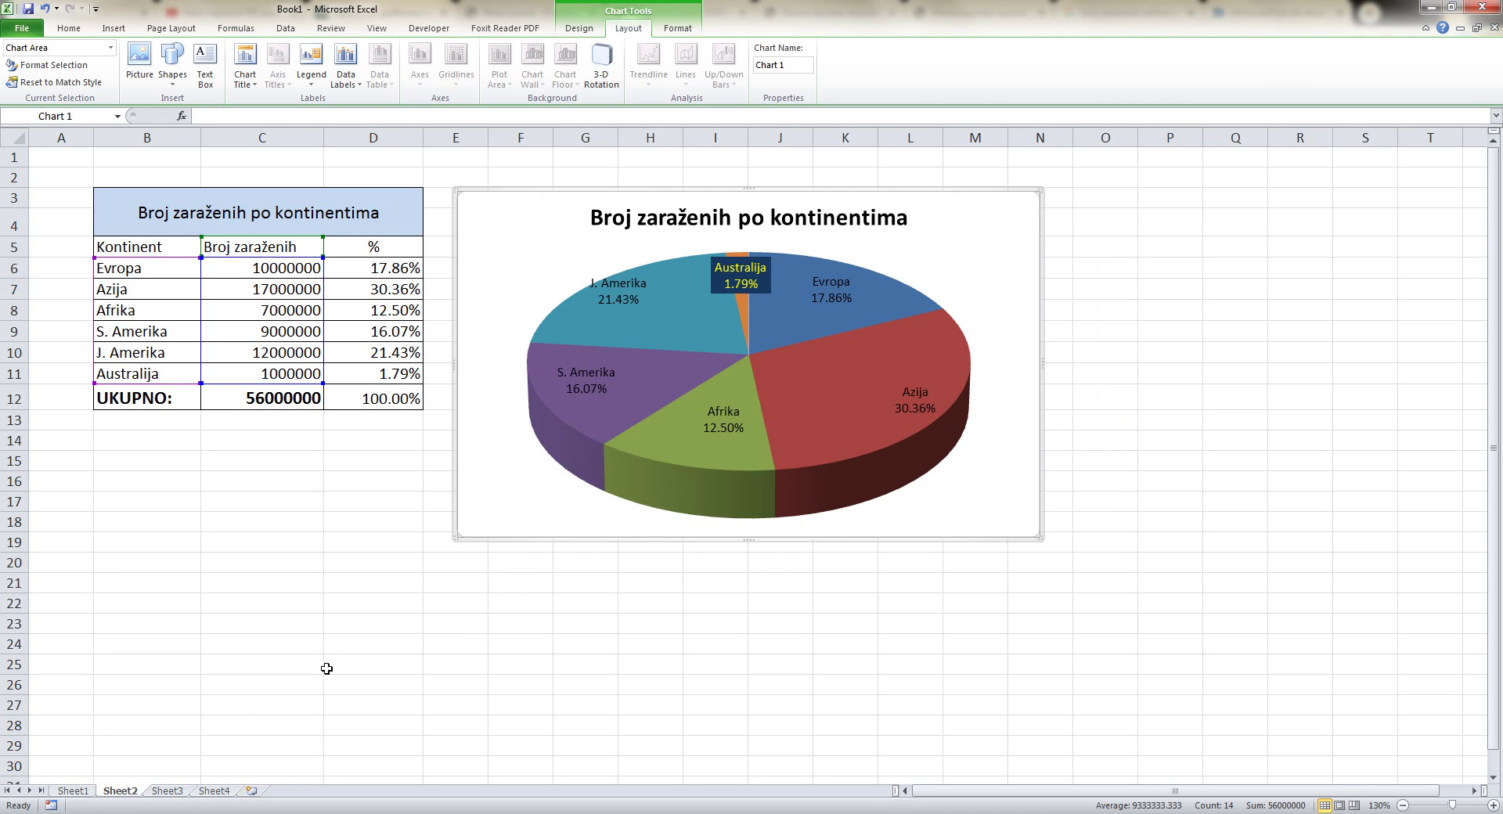
Go to Sheet3's CENOVNIK price list and select cell F4 under Cena (Din).
click(174, 792)
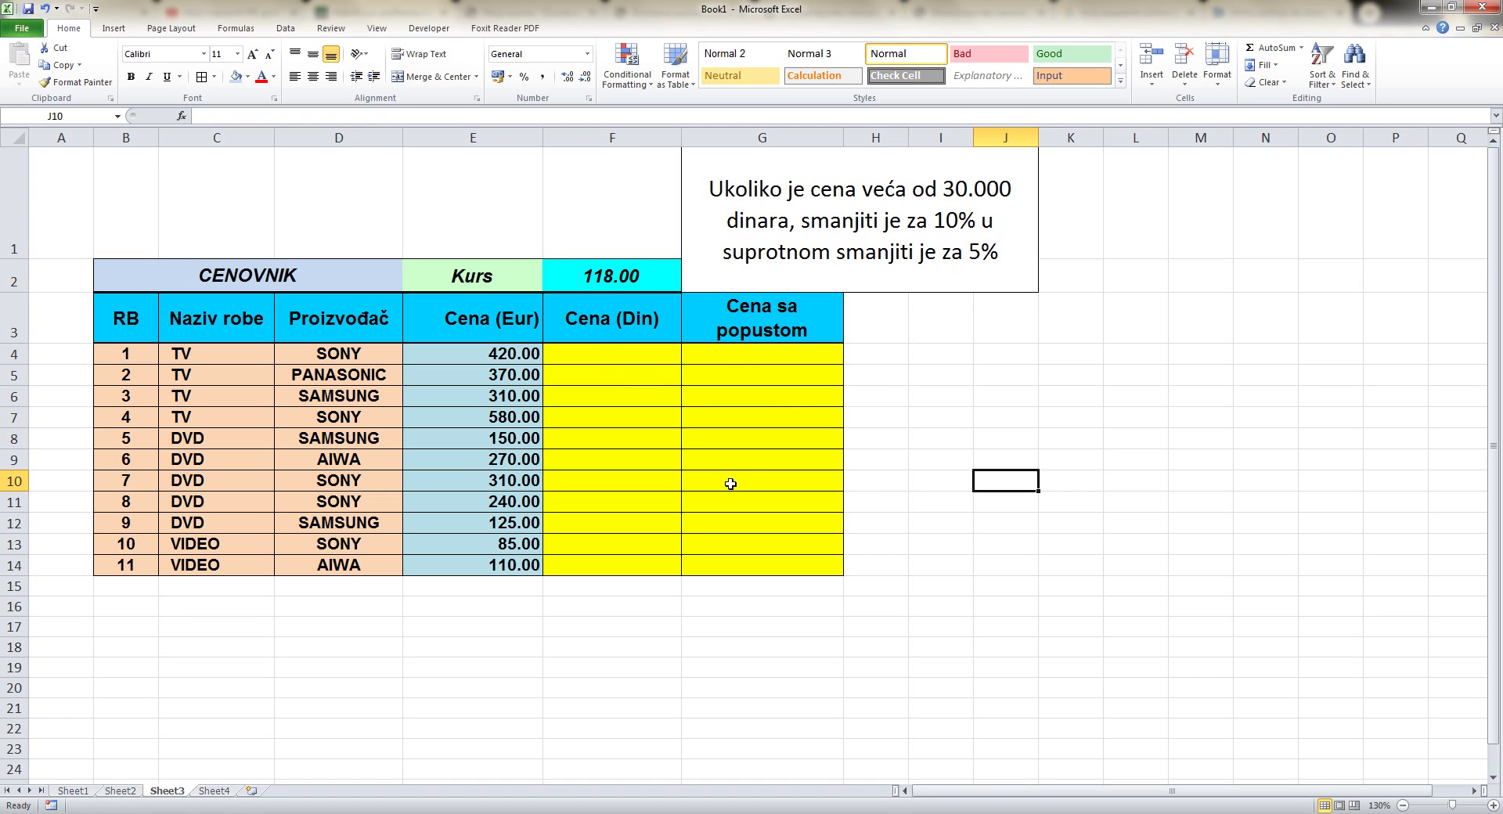
click(601, 354)
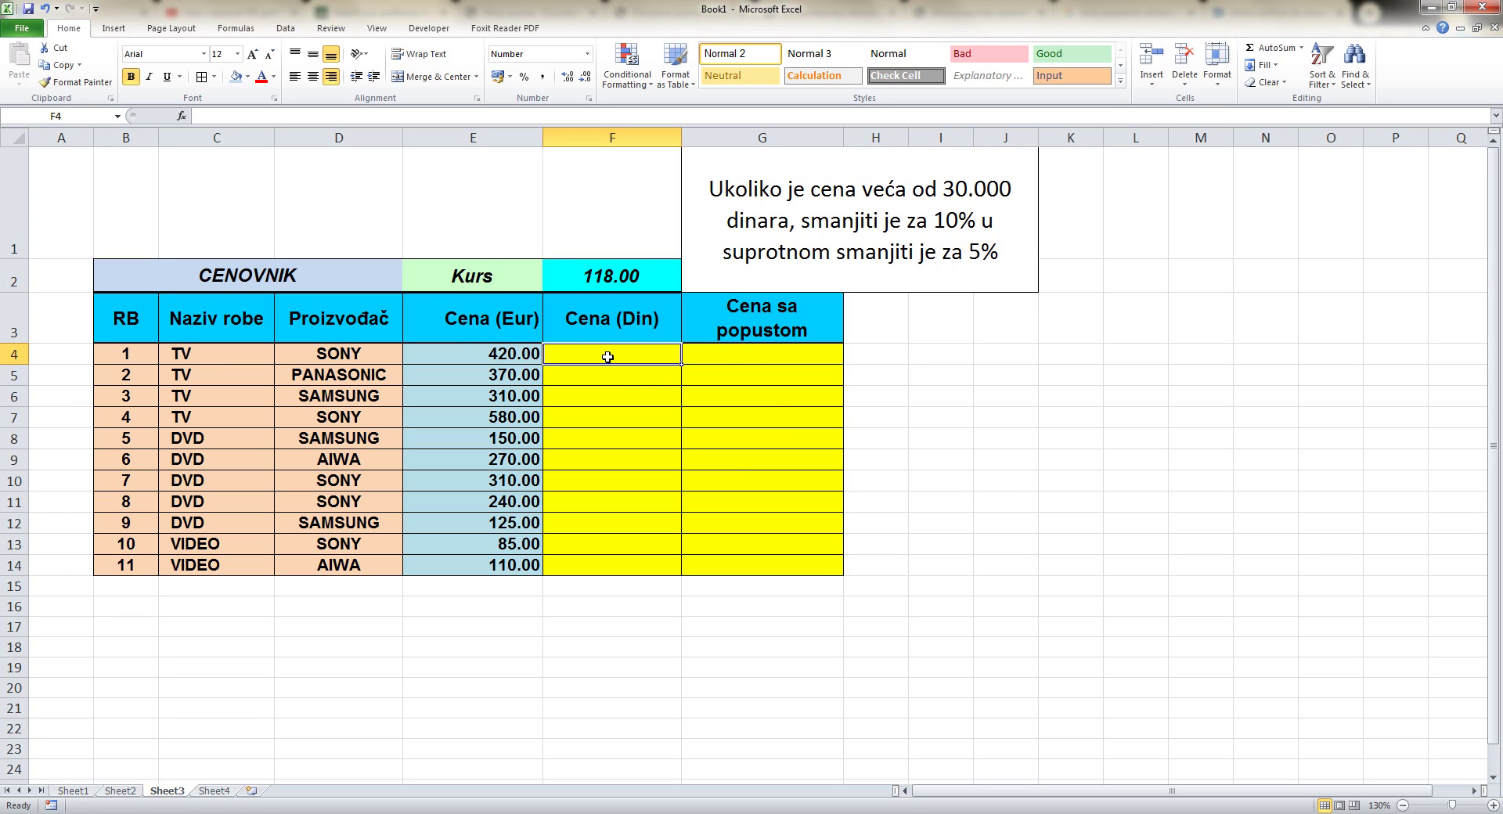
Enter =E4*$F$2 in F4 and fill it down through F14.
text(=)
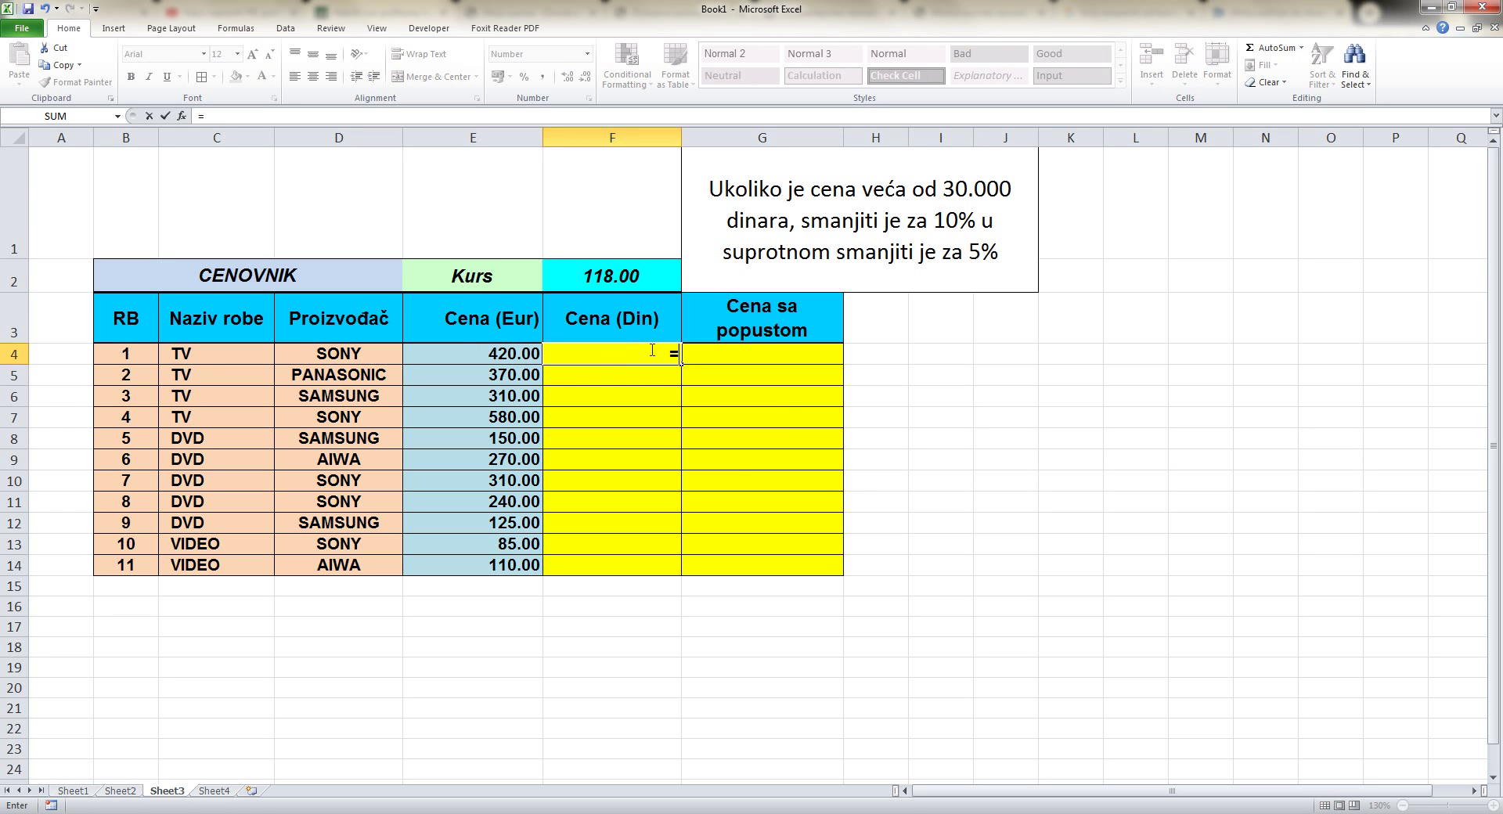
click(505, 358)
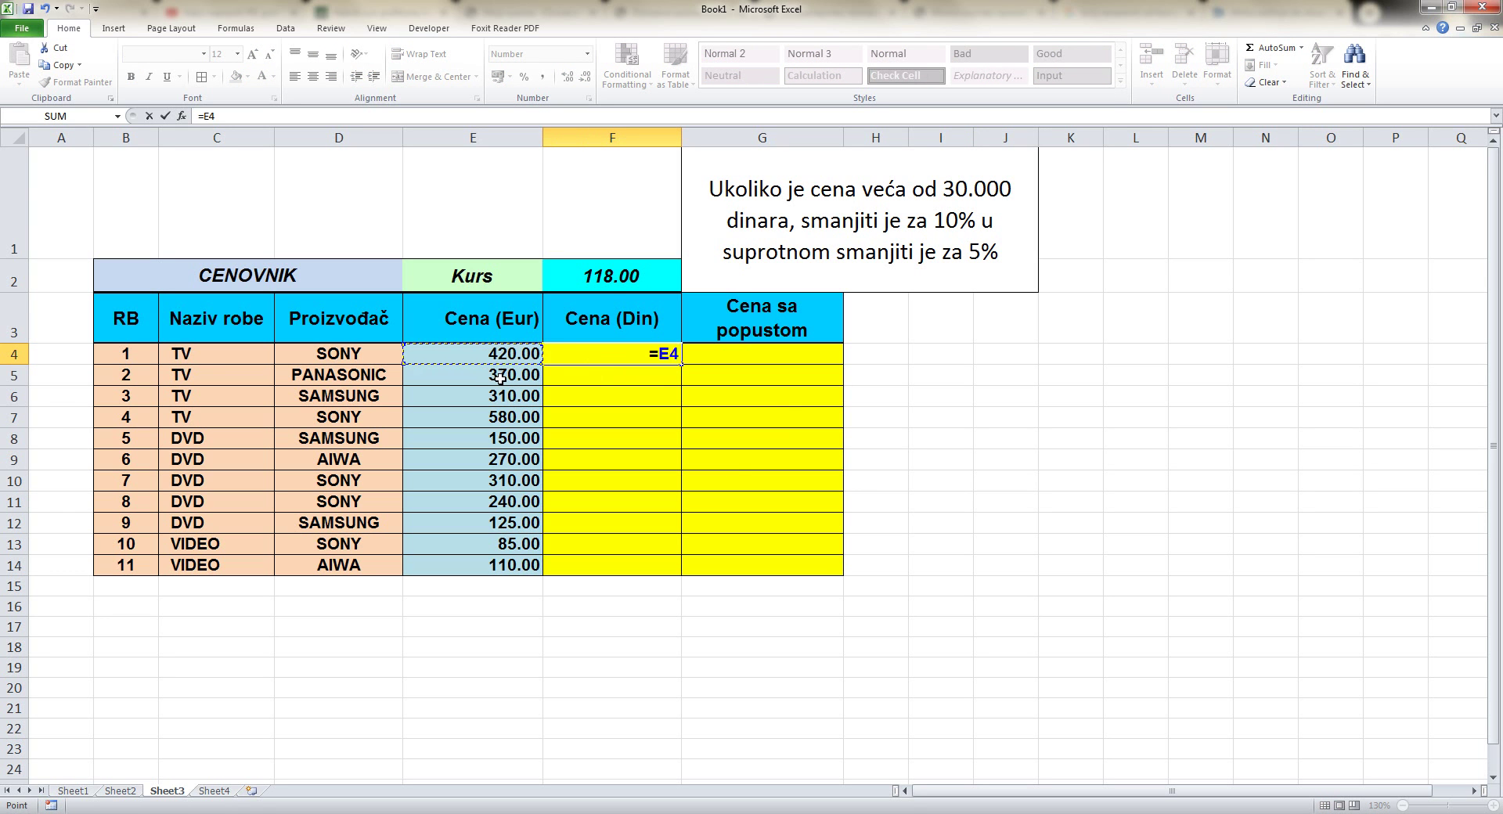
text(*)
click(619, 276)
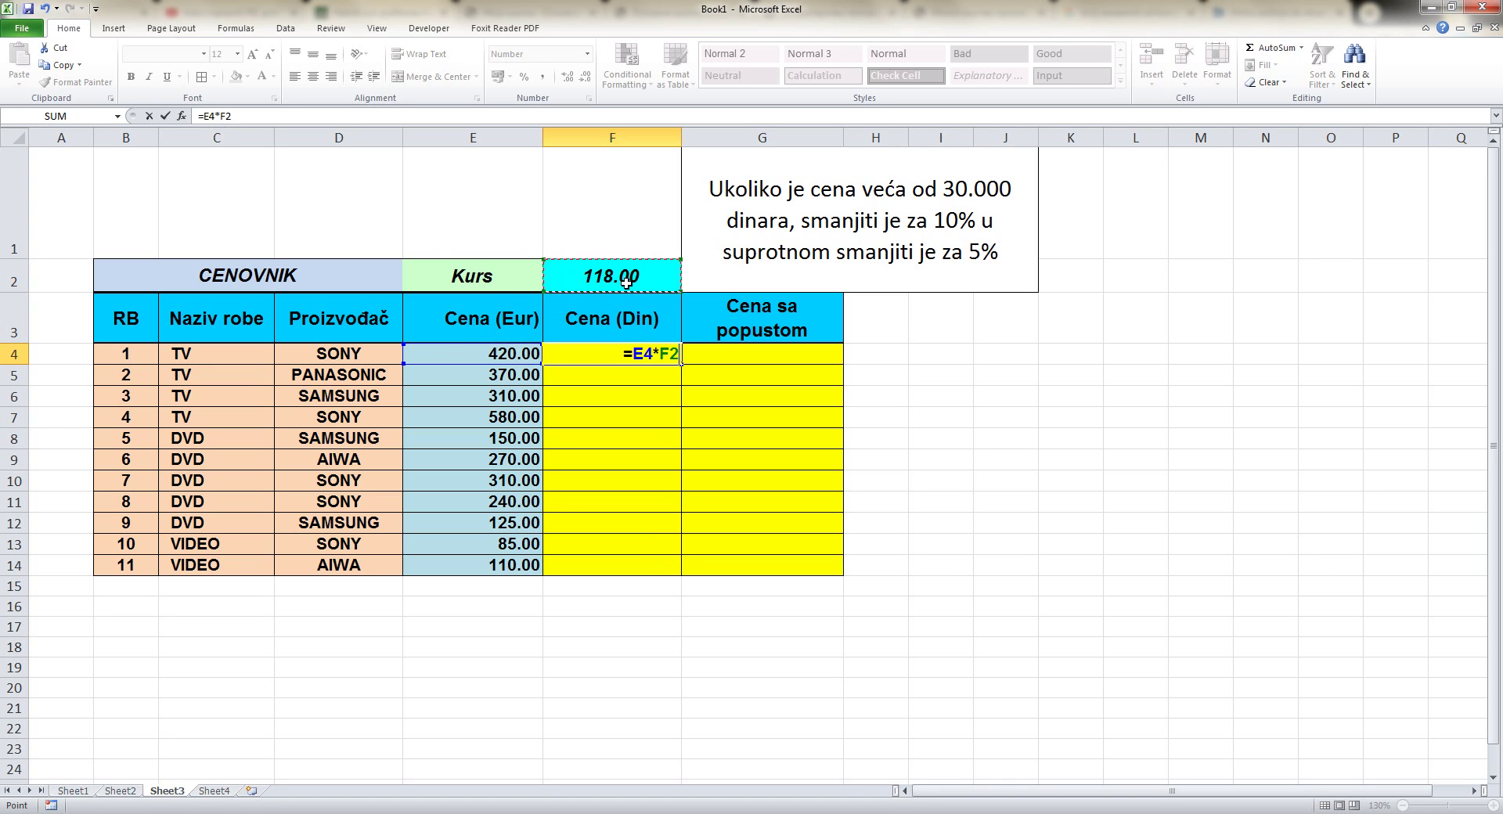
click(220, 116)
text($F$)
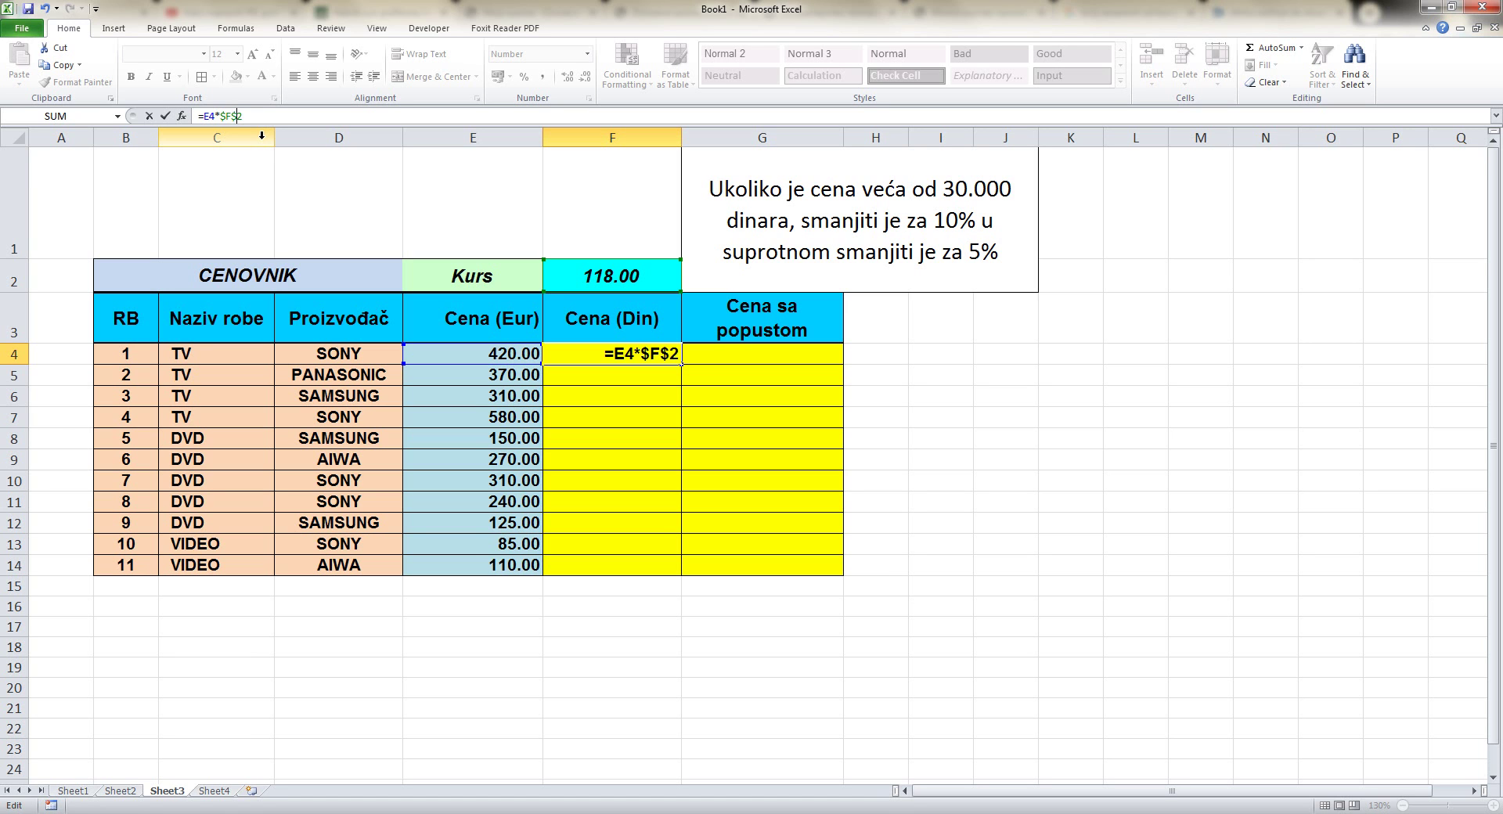
key(Return)
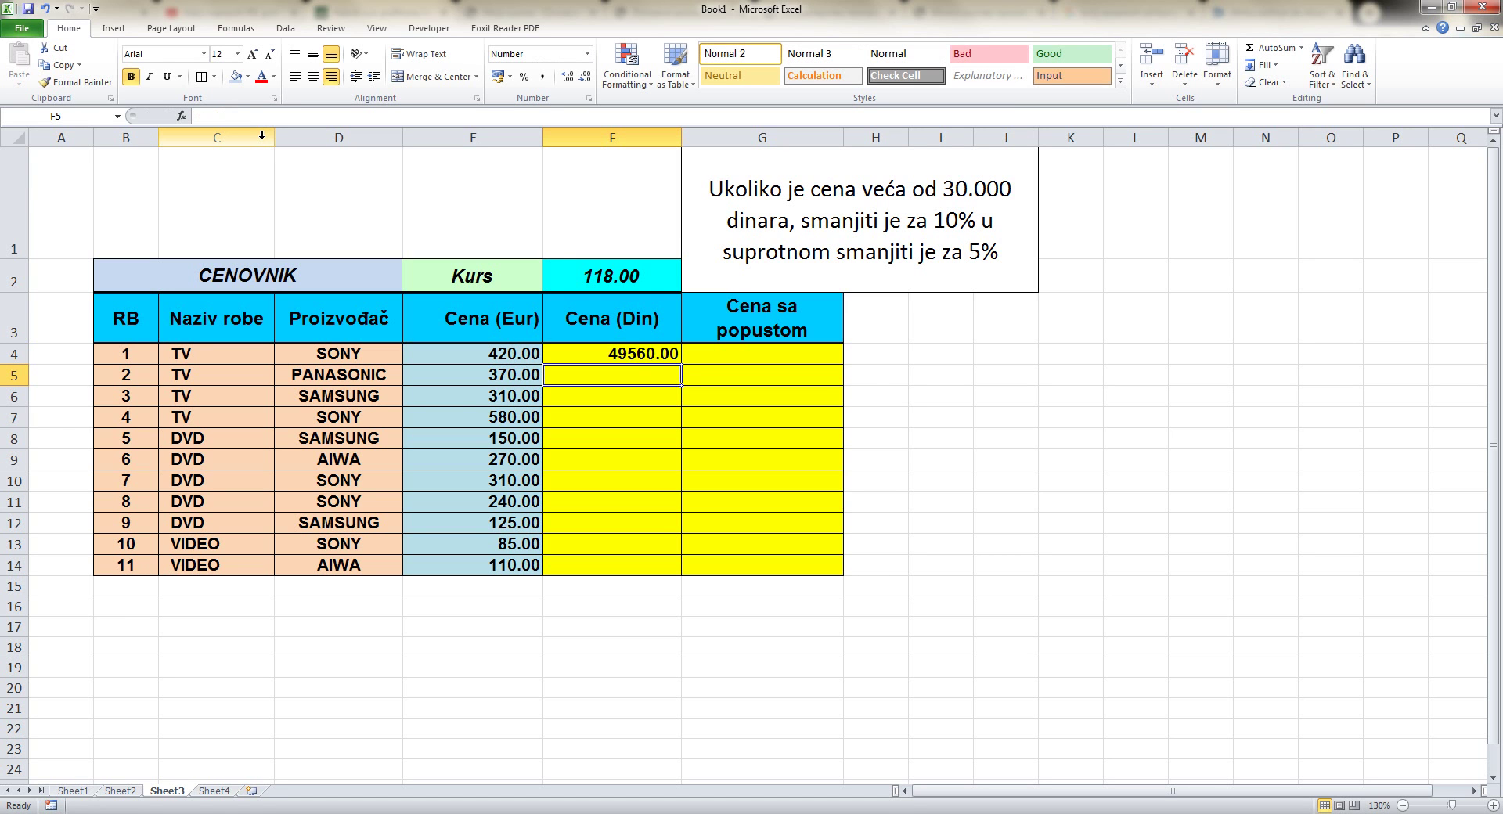
click(635, 353)
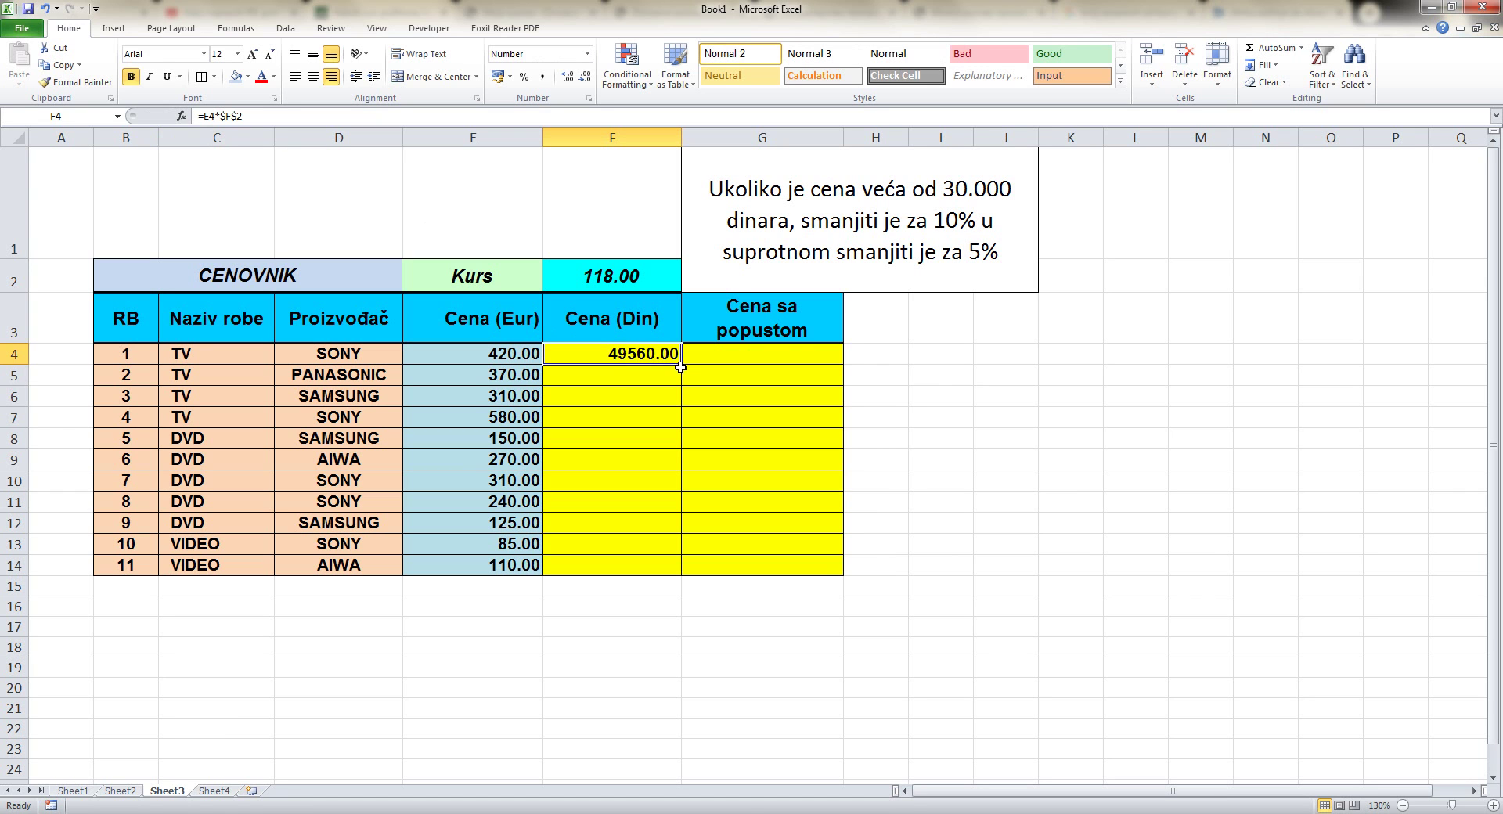
drag(681, 366, 690, 573)
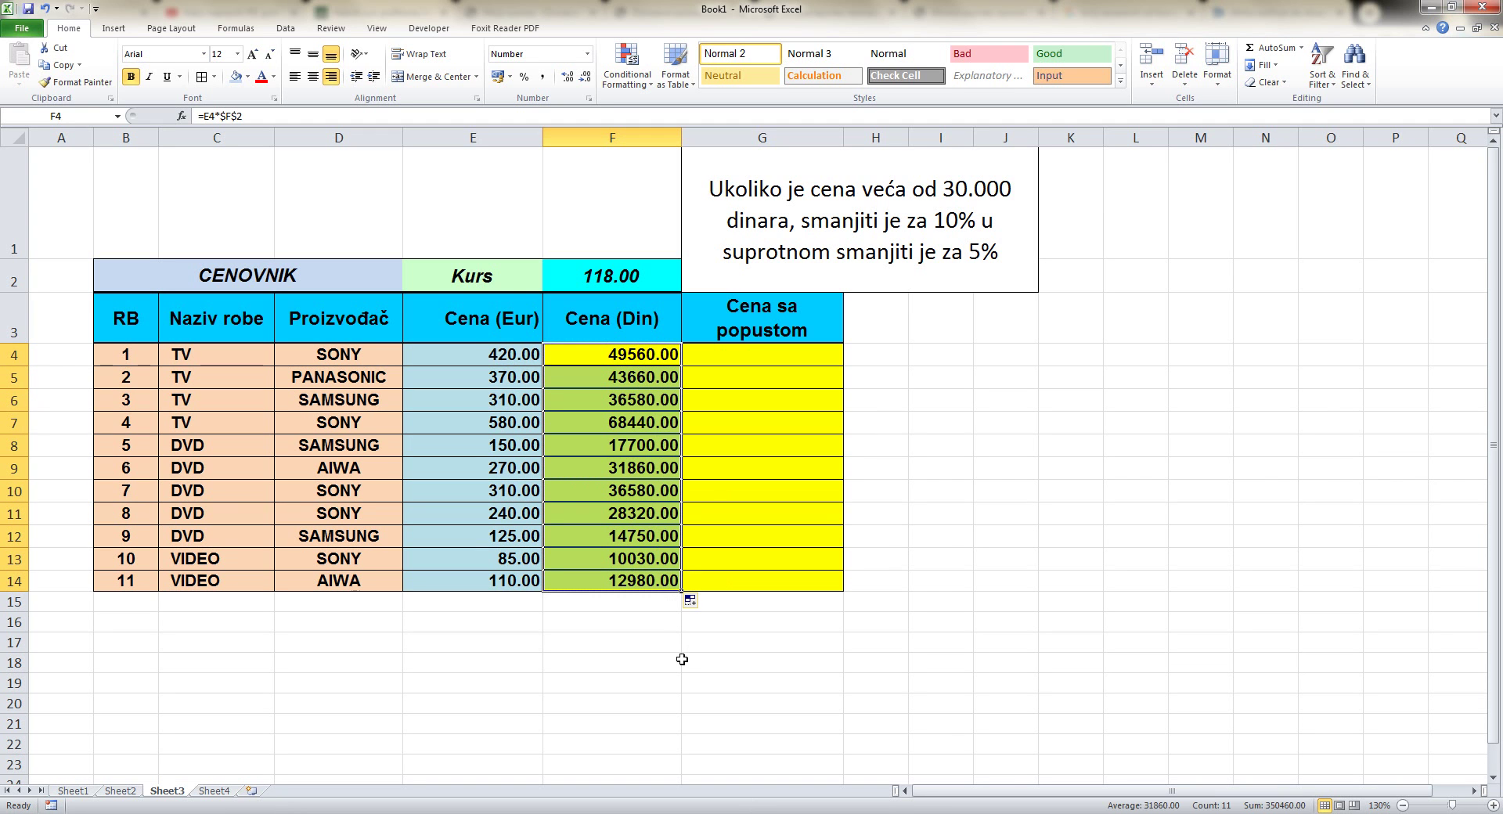
Check F4's conversion formula, then select G4 for the first discounted price.
click(771, 358)
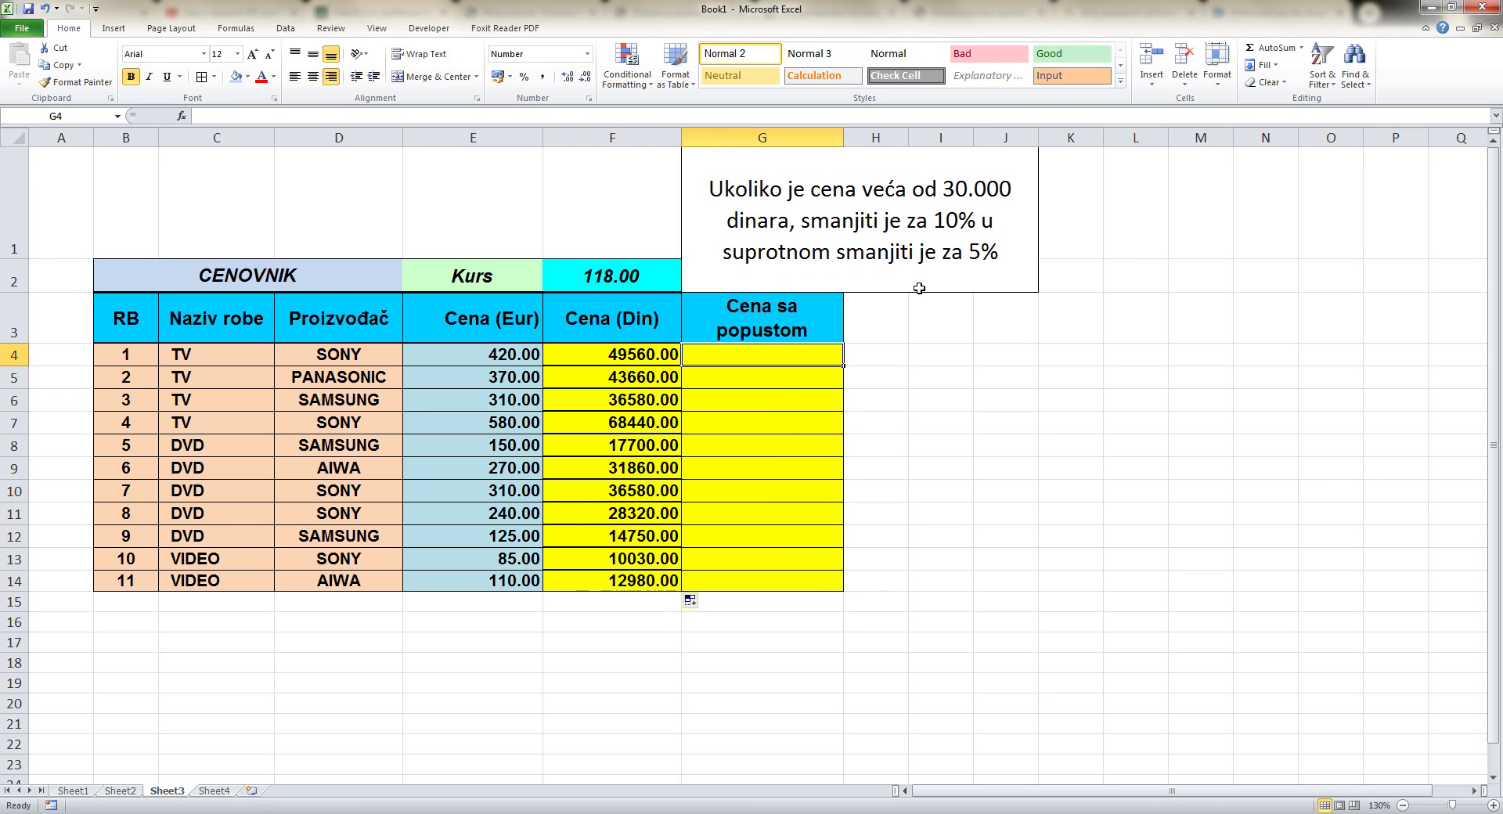
click(626, 352)
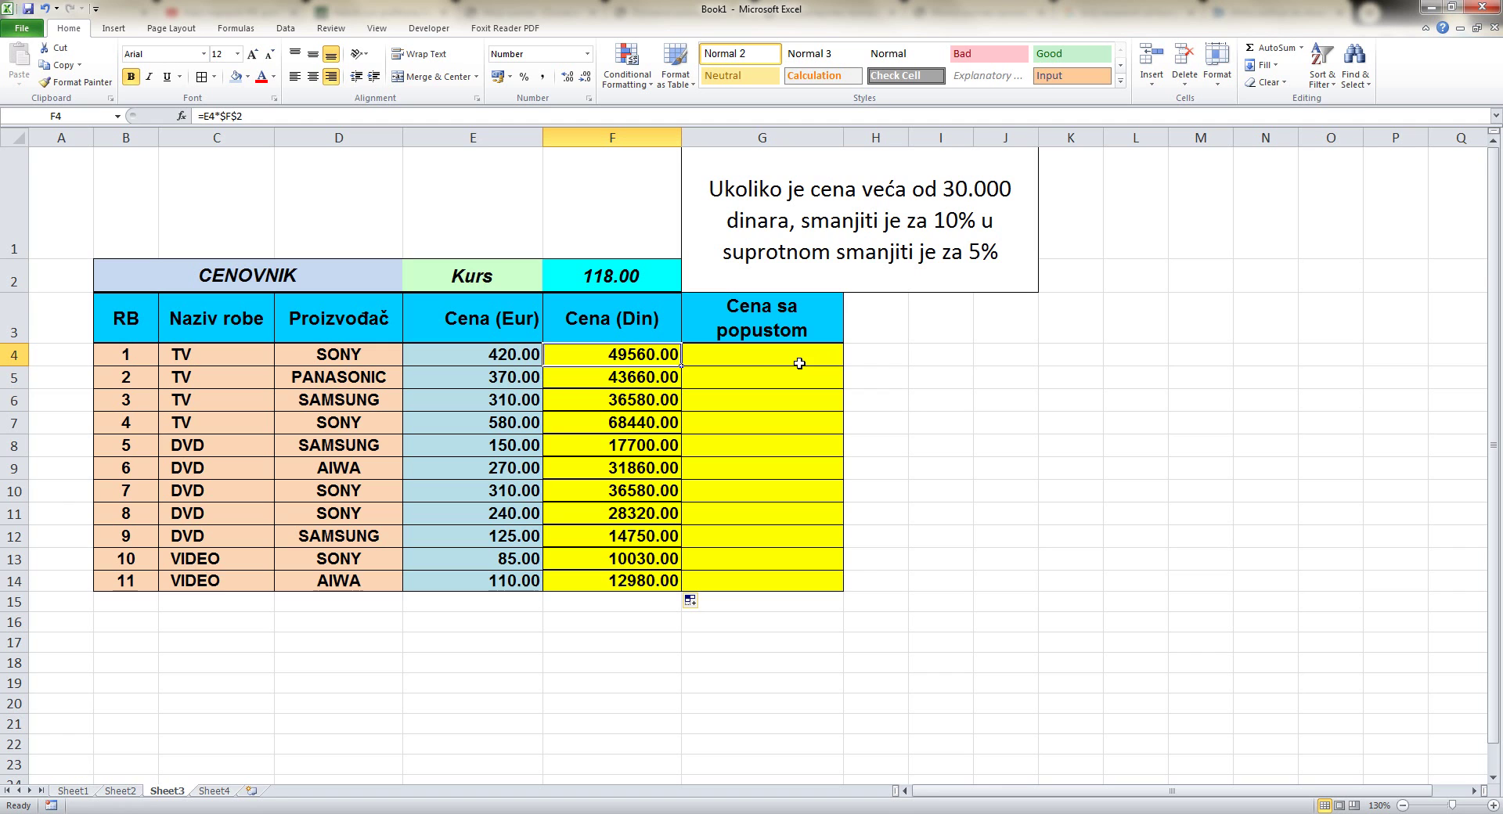
click(753, 361)
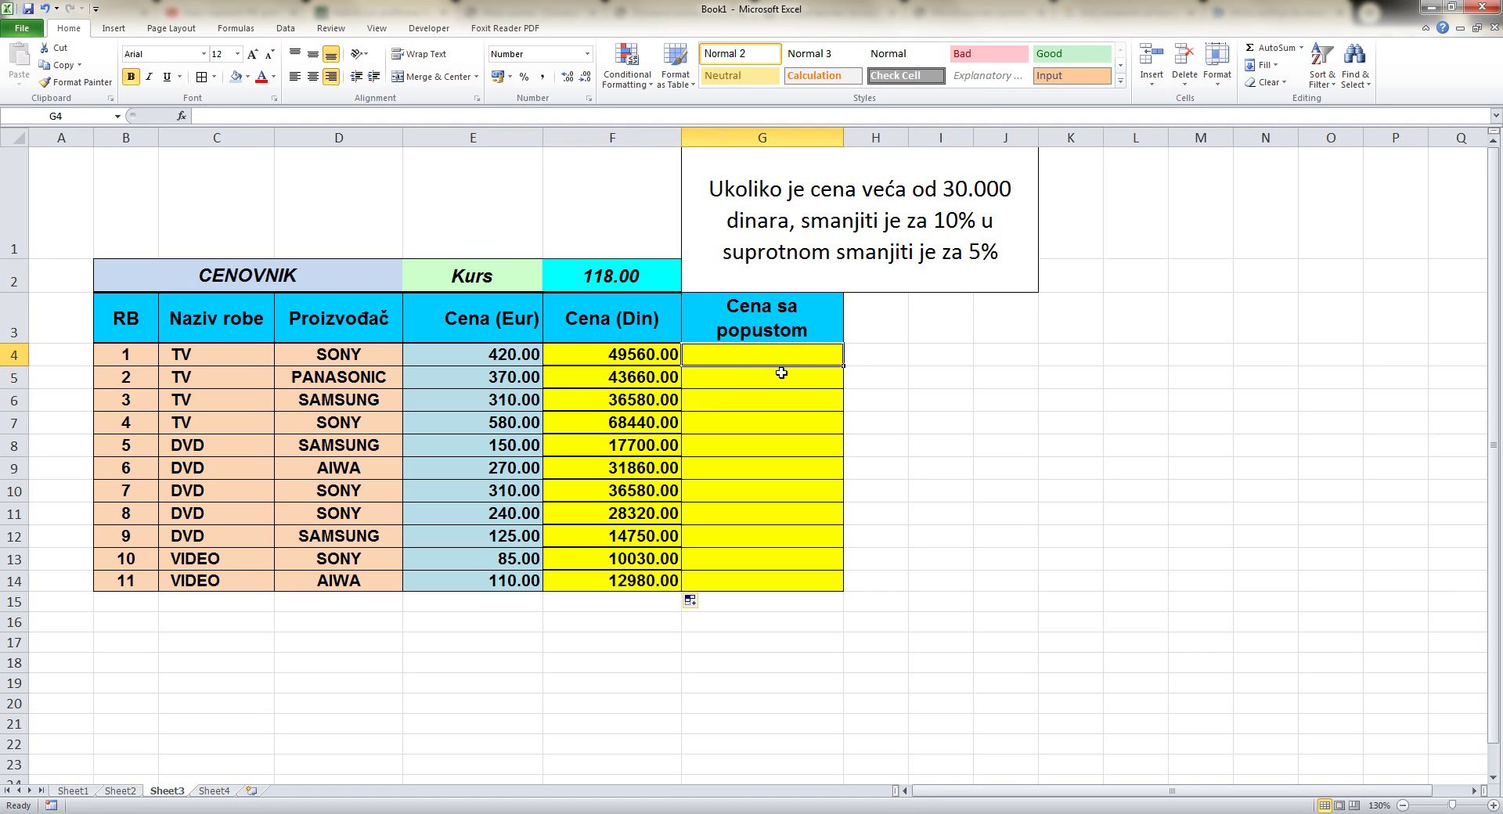
text(=)
key(Escape)
Insert the IF function into G4 using Insert Function.
click(182, 116)
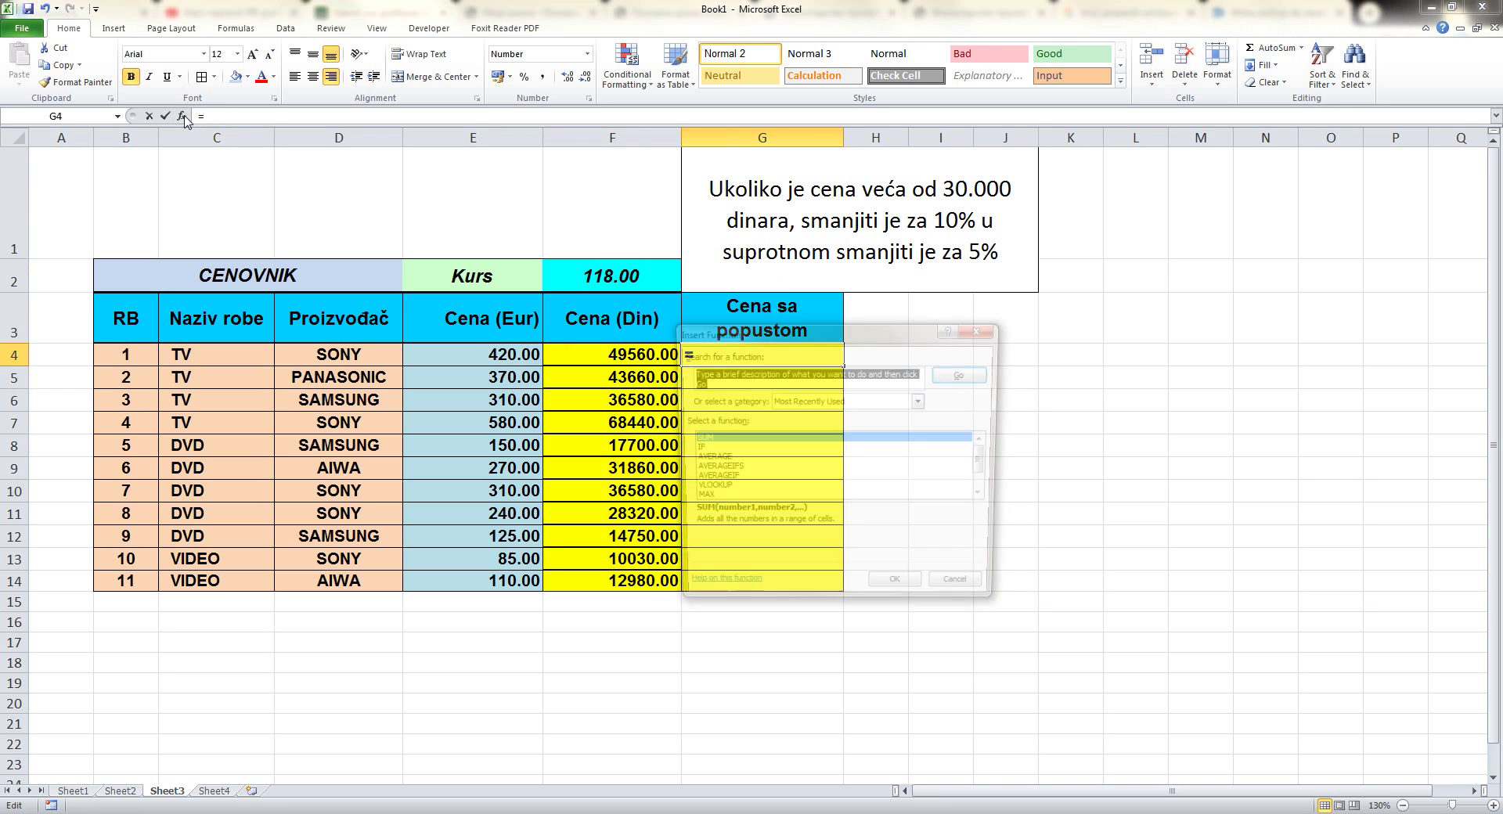
click(708, 447)
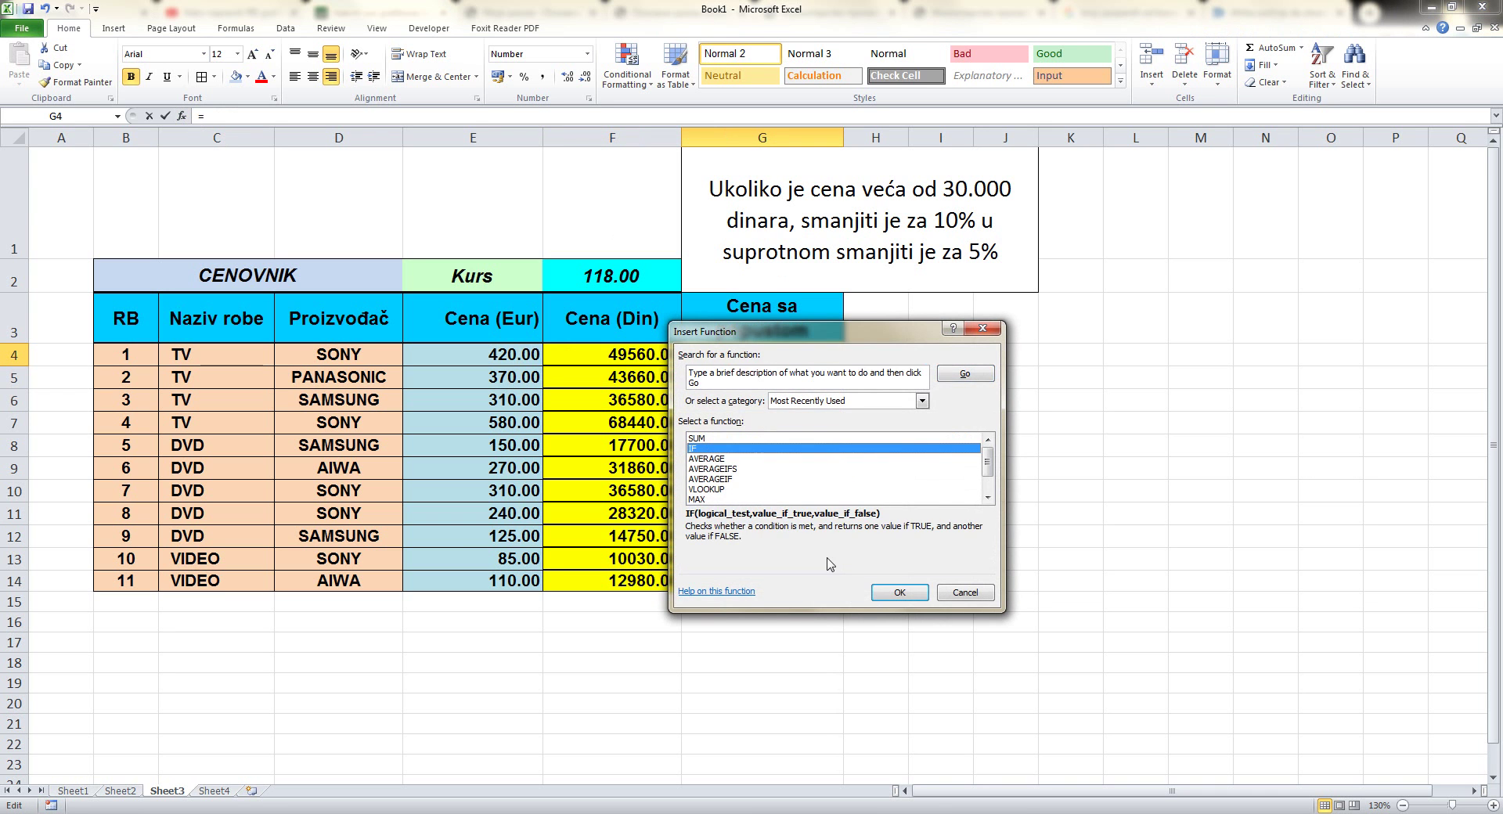
click(899, 592)
mouse_move(731, 383)
mouse_down()
mouse_move(886, 396)
mouse_move(992, 364)
mouse_up()
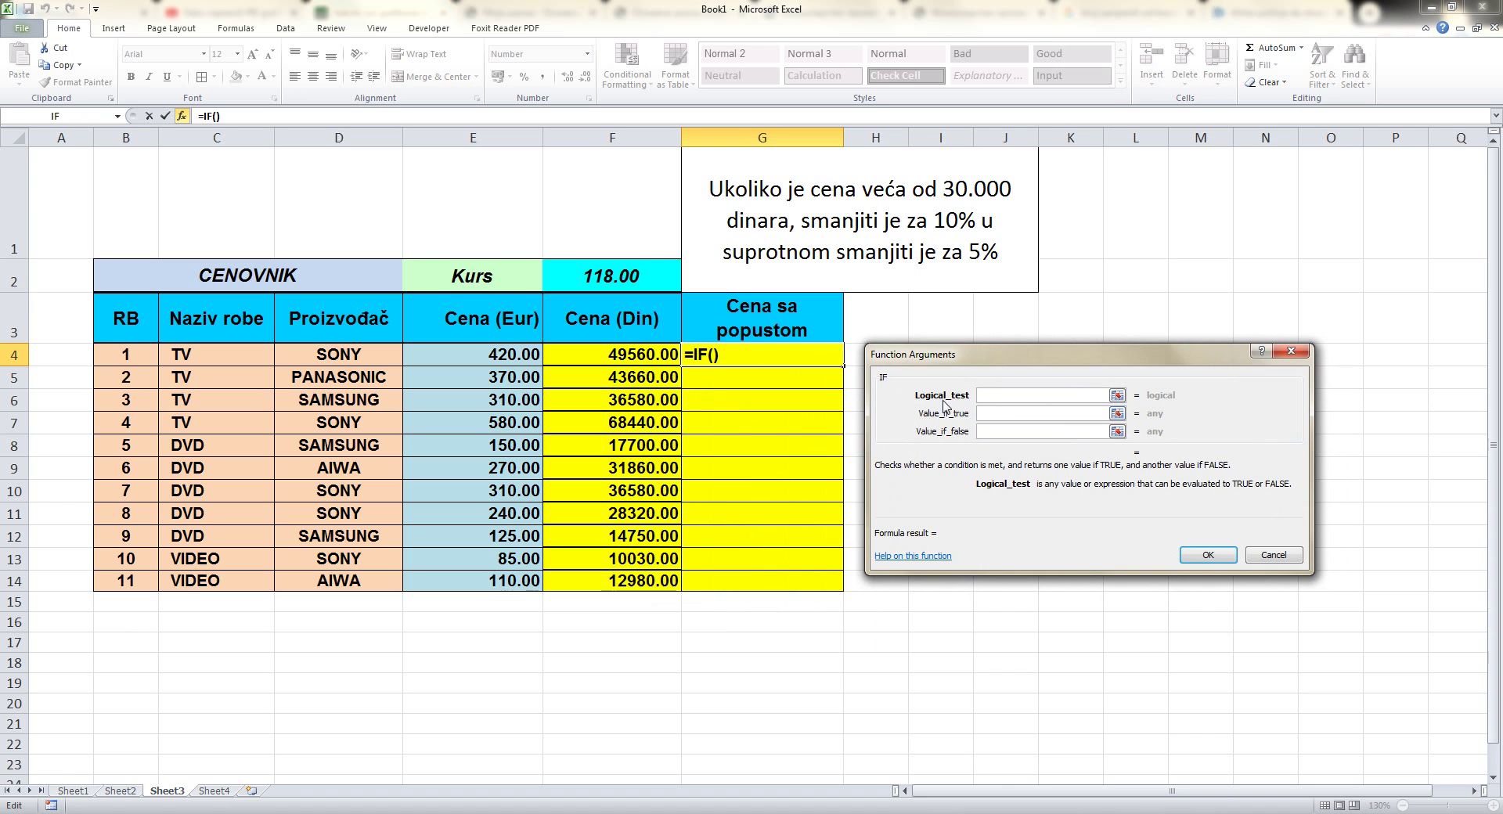
Set the IF arguments to F4>30000, F4*0.9 and F4*0.95, giving 44604.00.
click(653, 351)
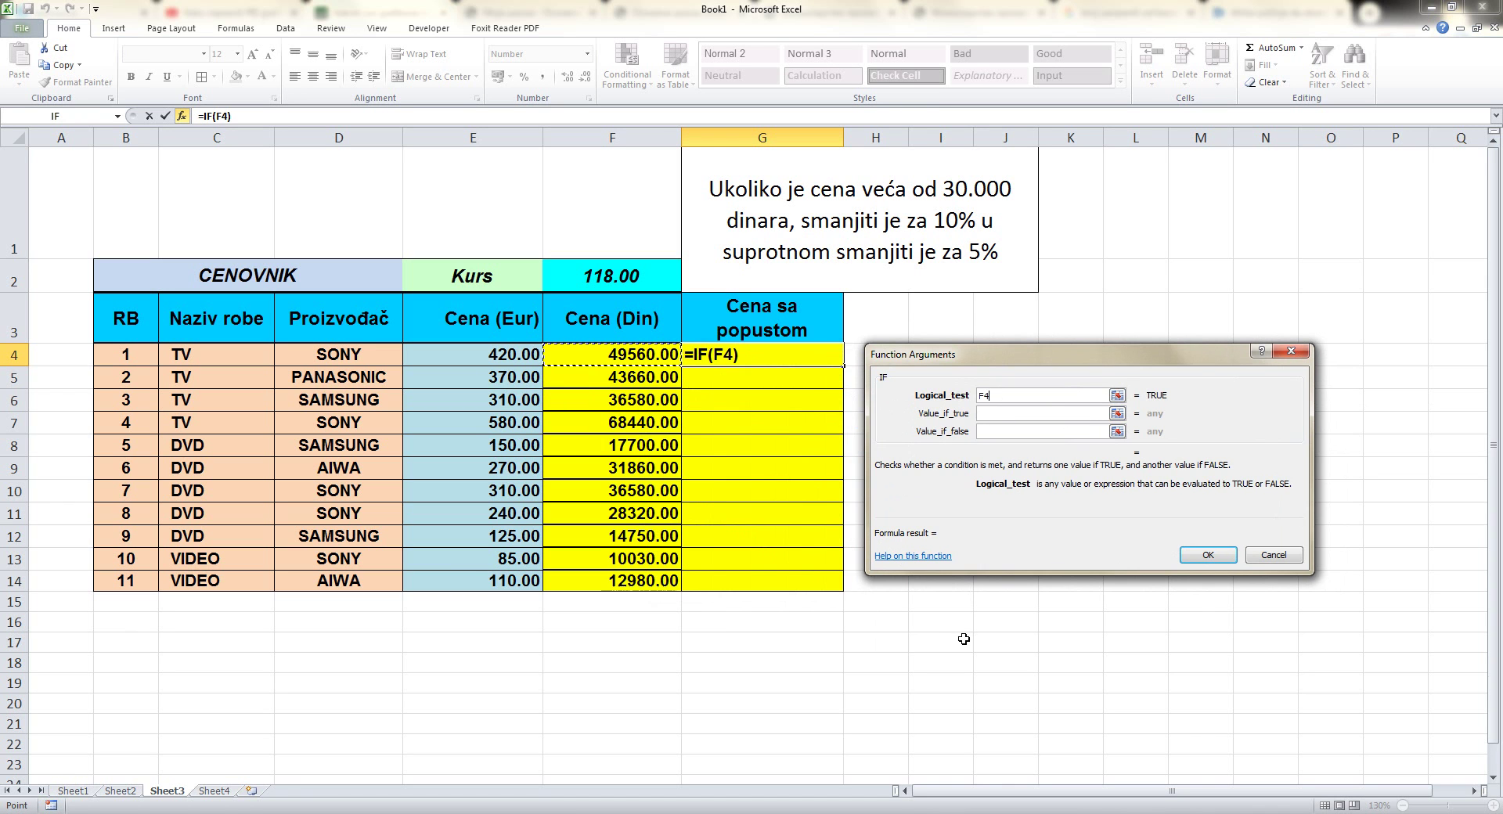
text(>)
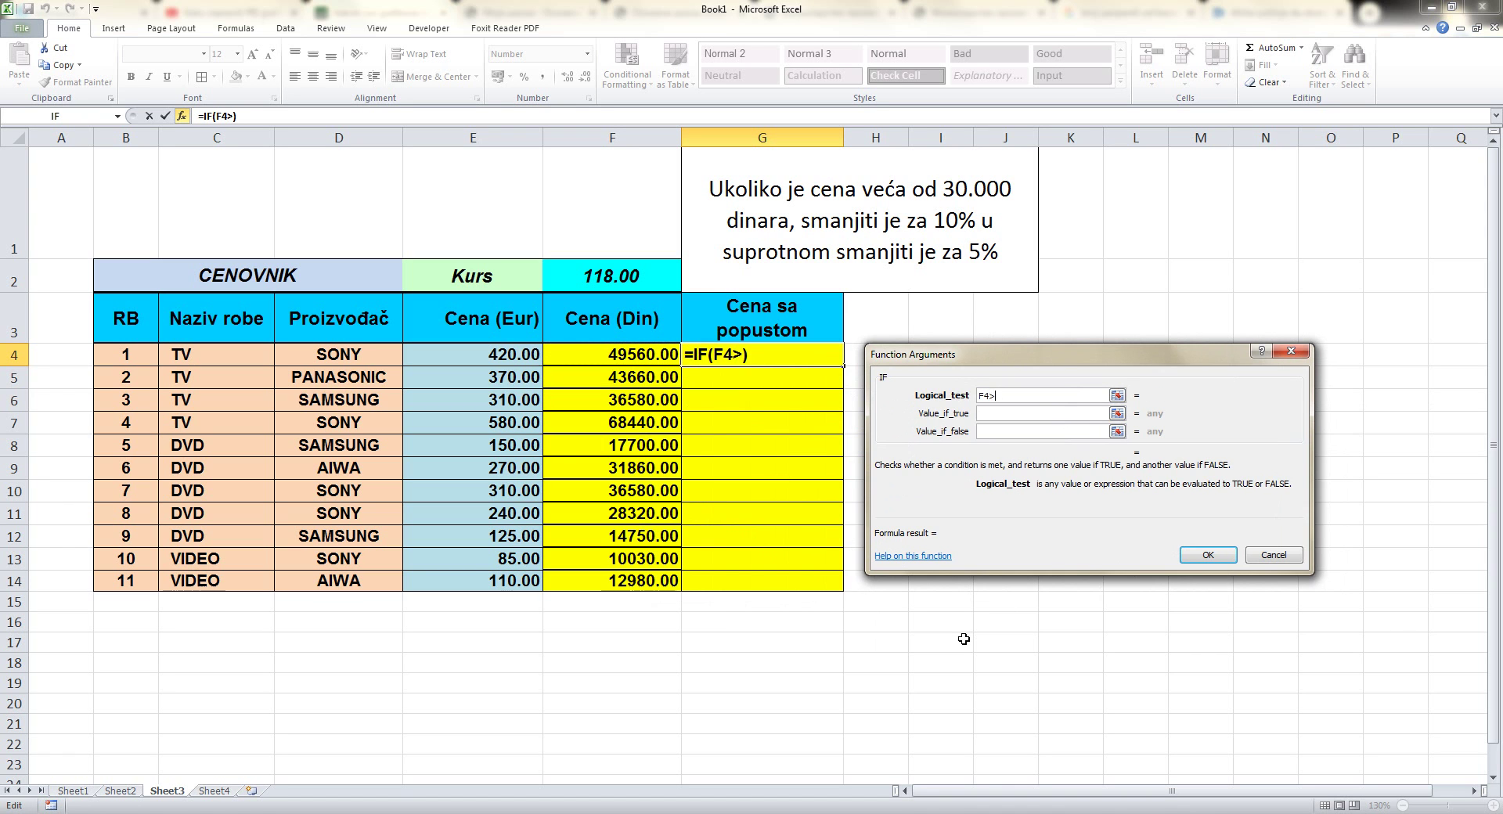
text(30000)
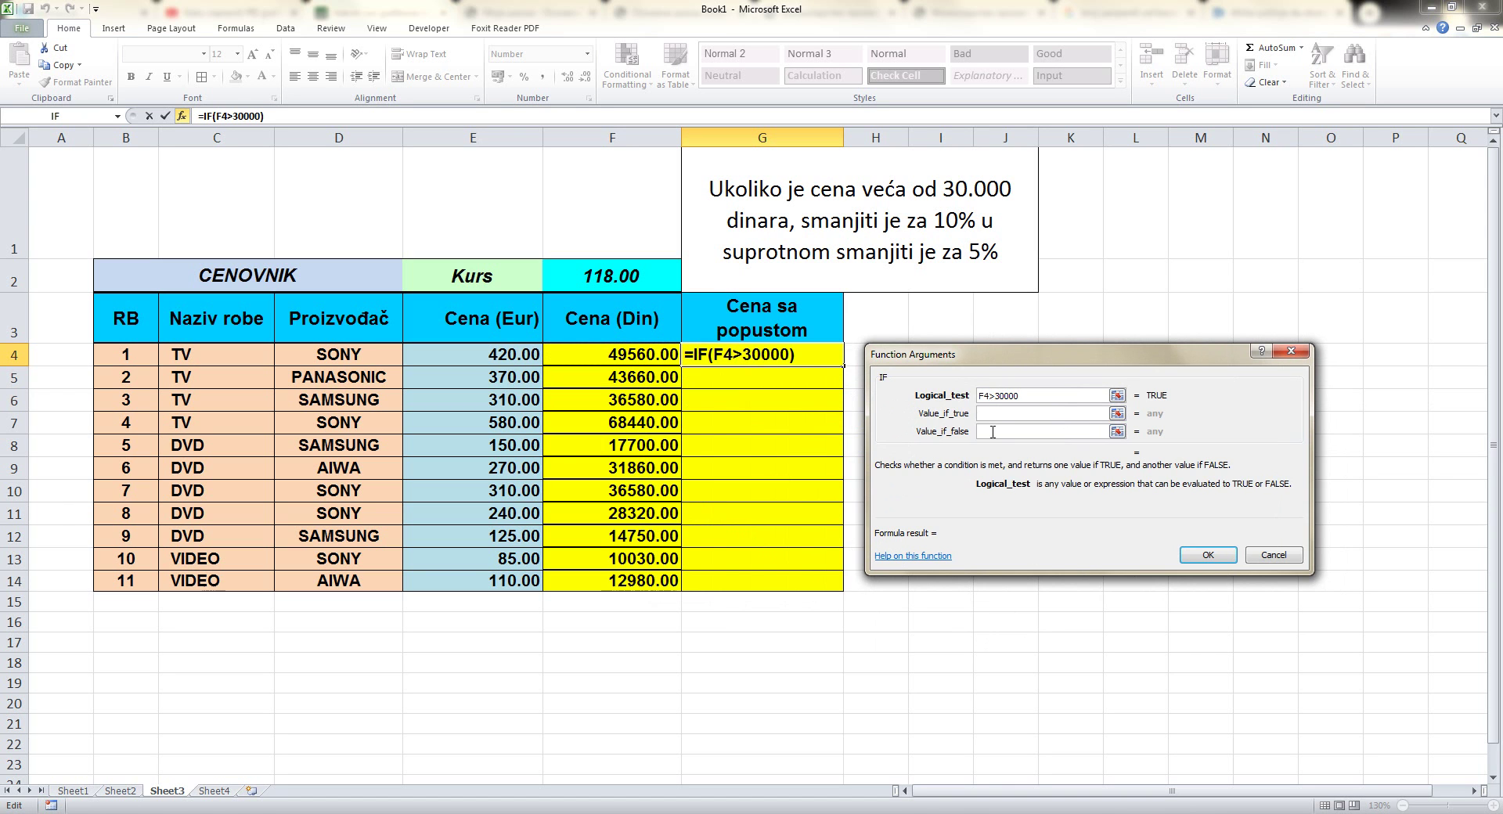
click(988, 414)
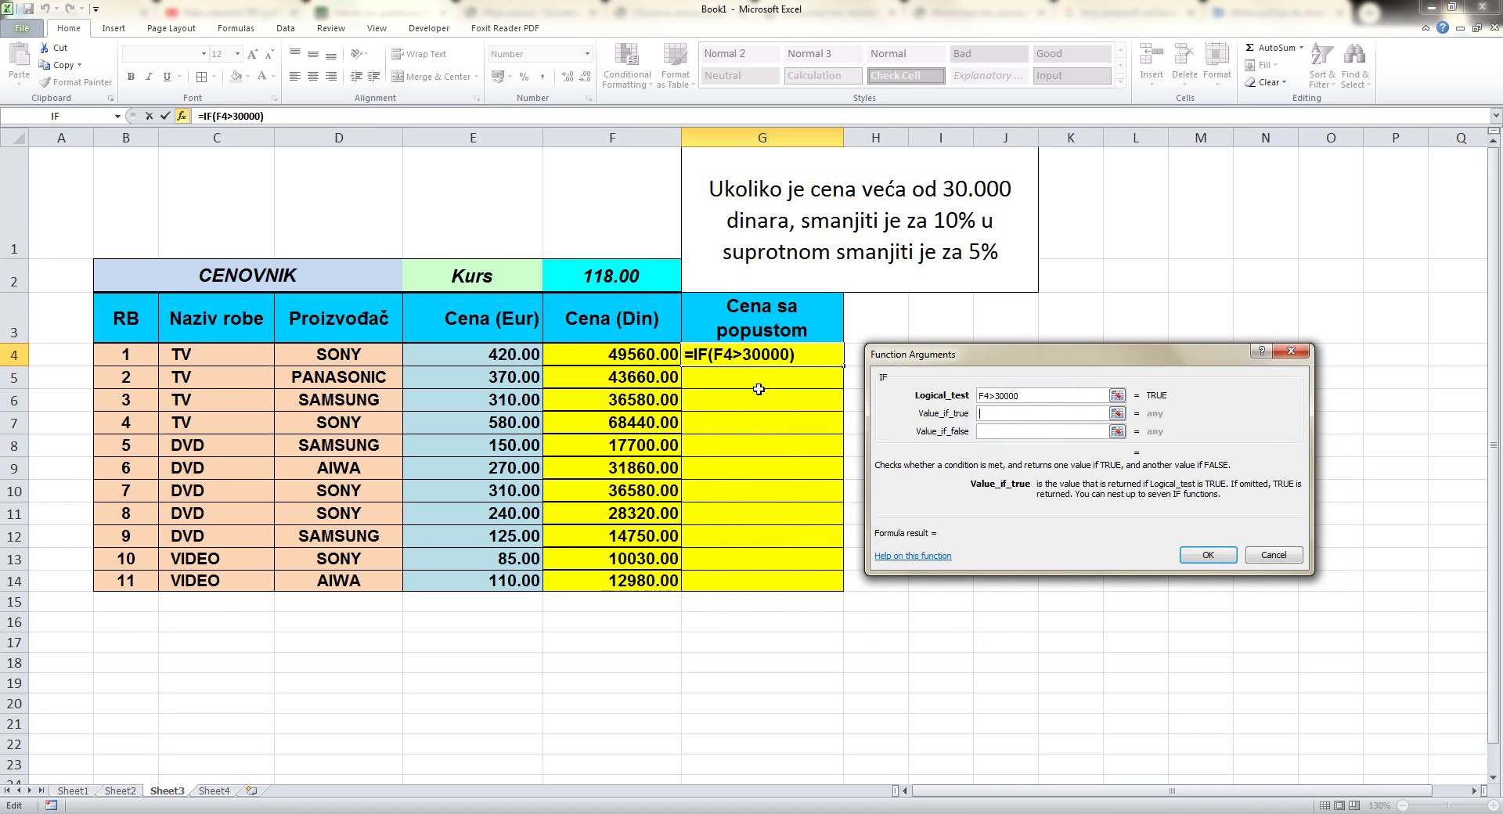
click(633, 354)
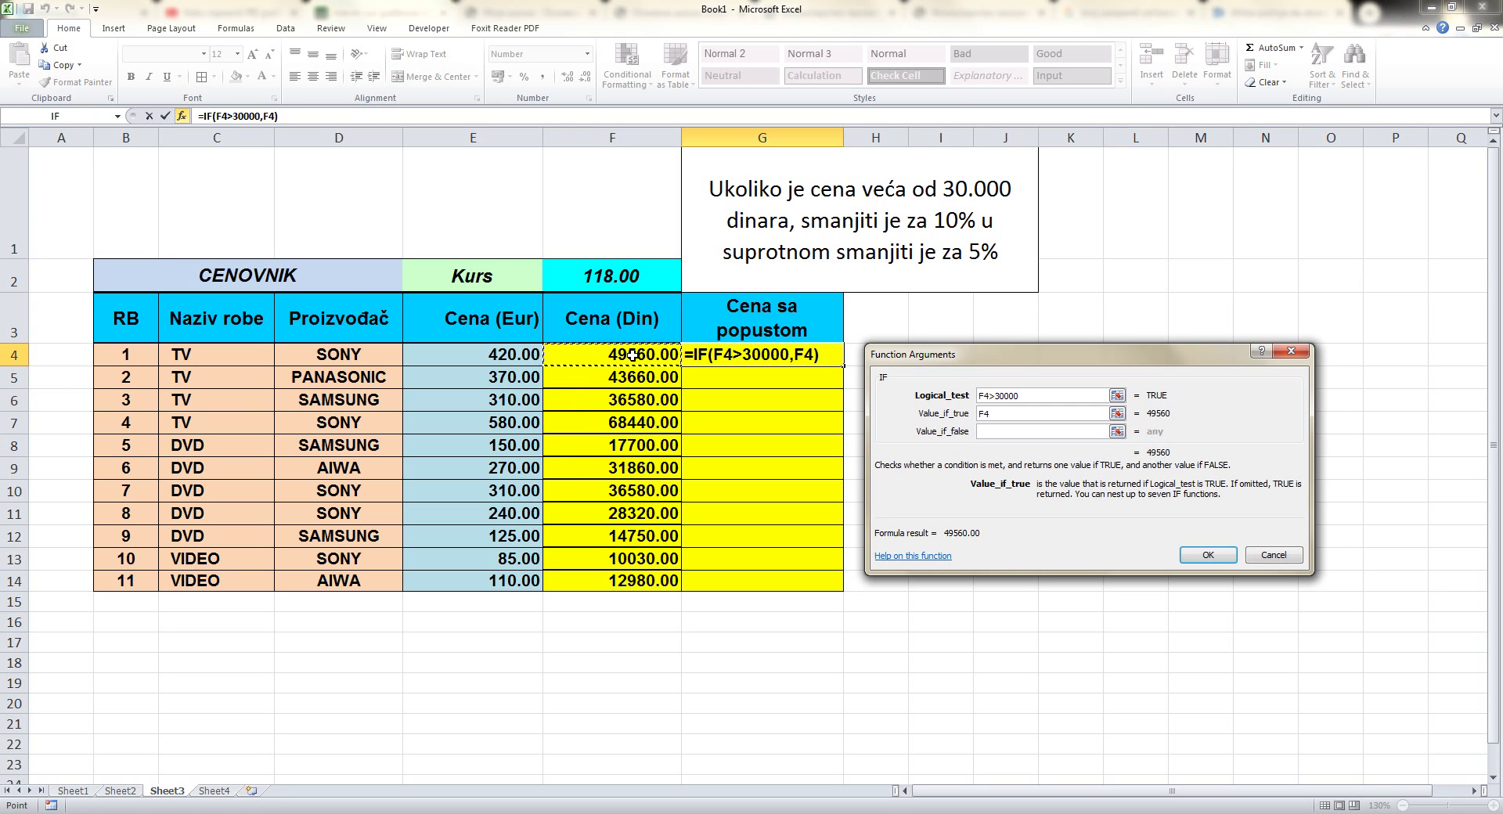
text(*0.9)
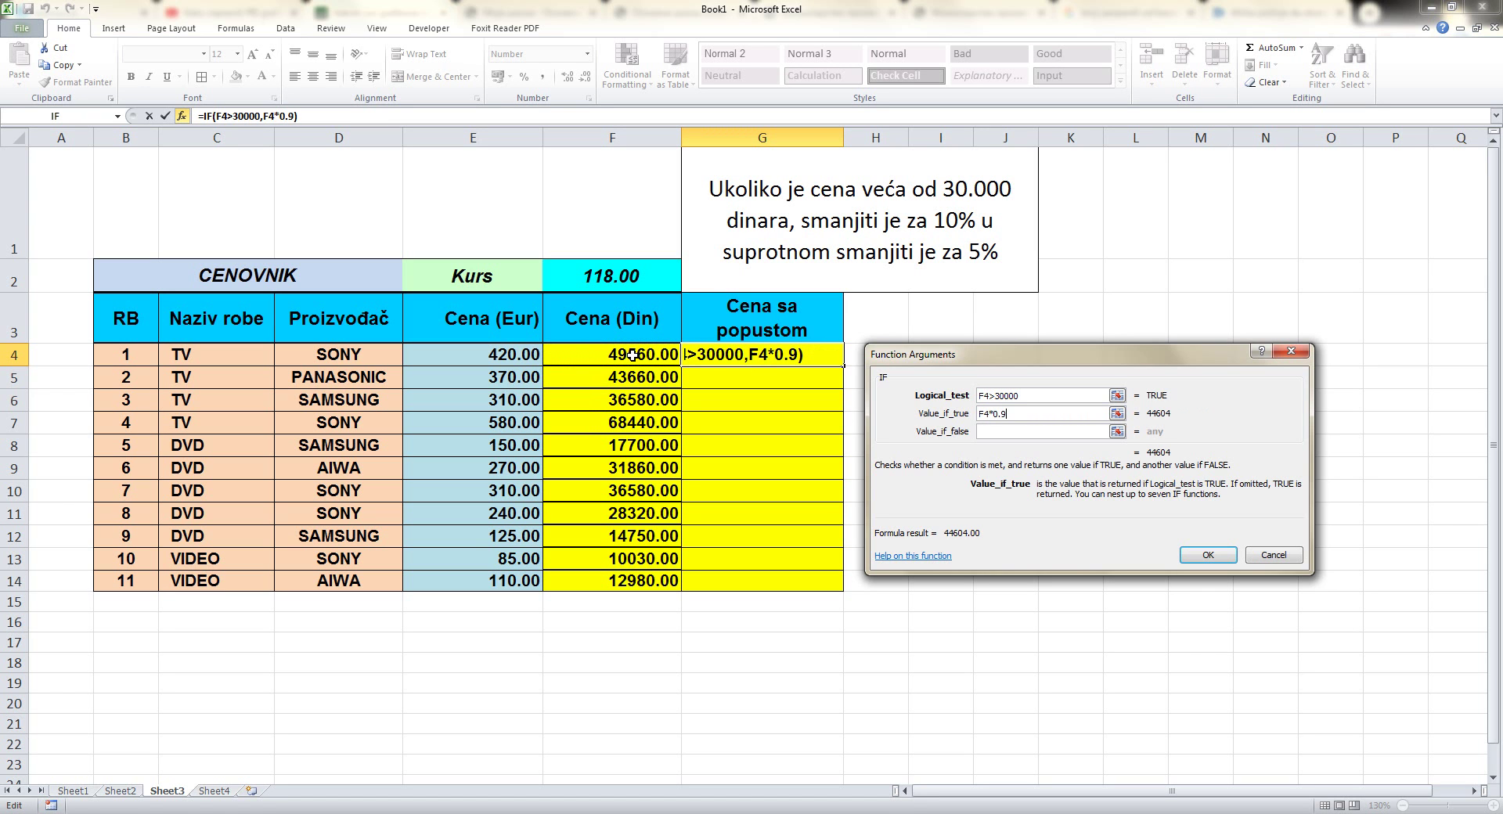
key(Tab)
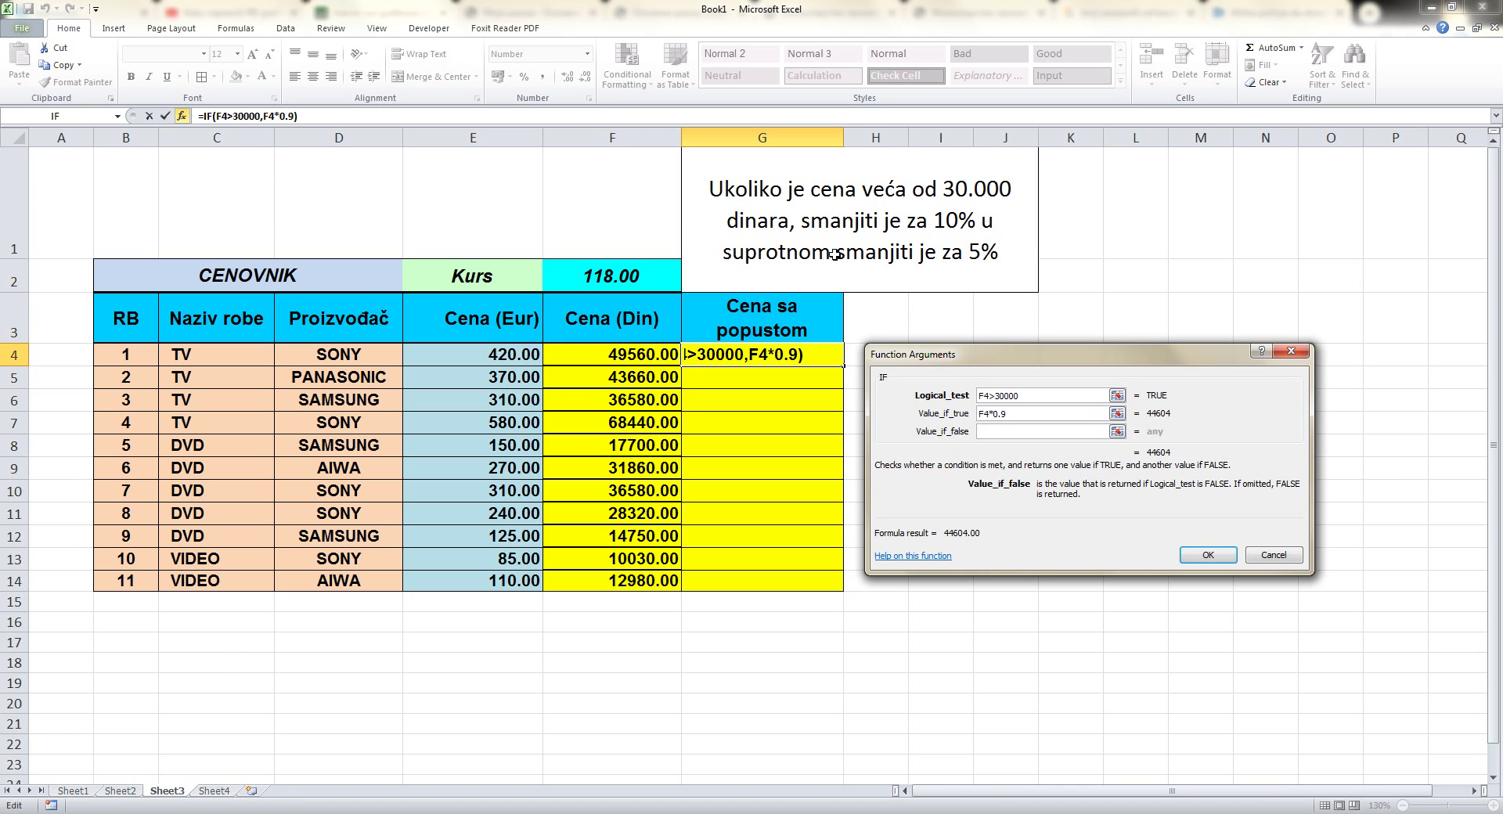
click(622, 358)
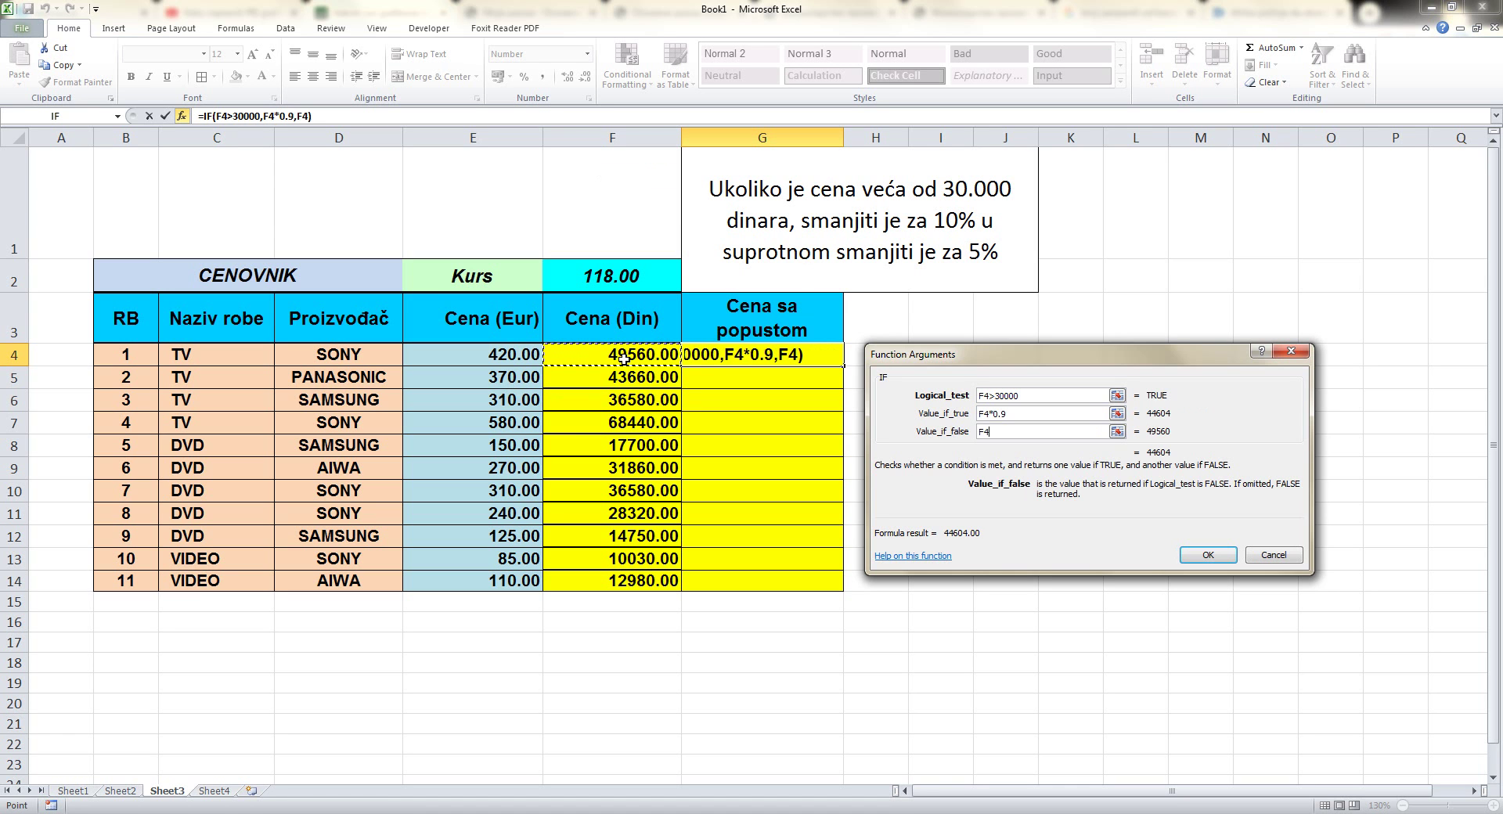
text(*0.95)
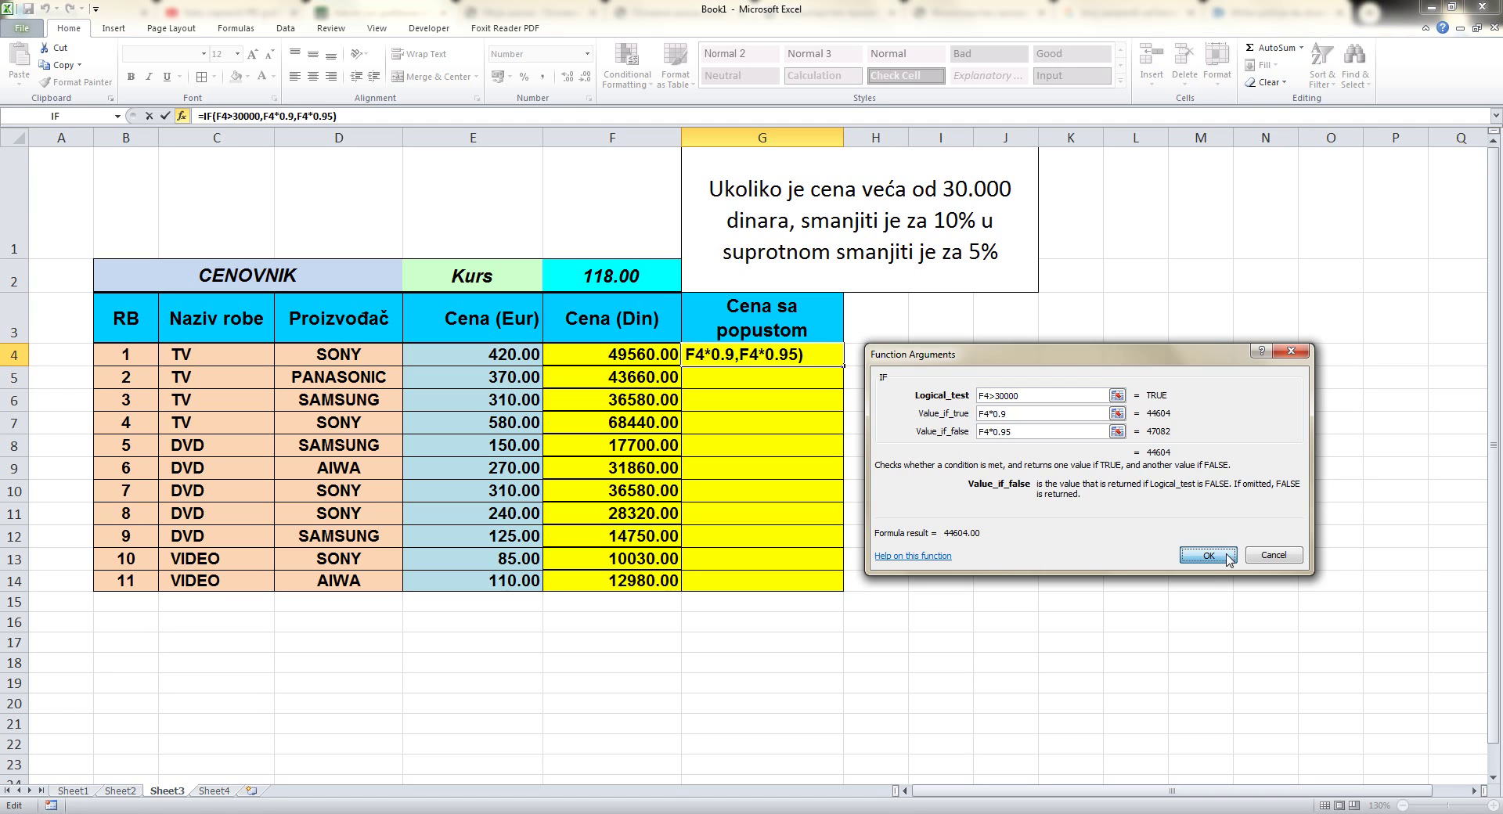
click(1208, 555)
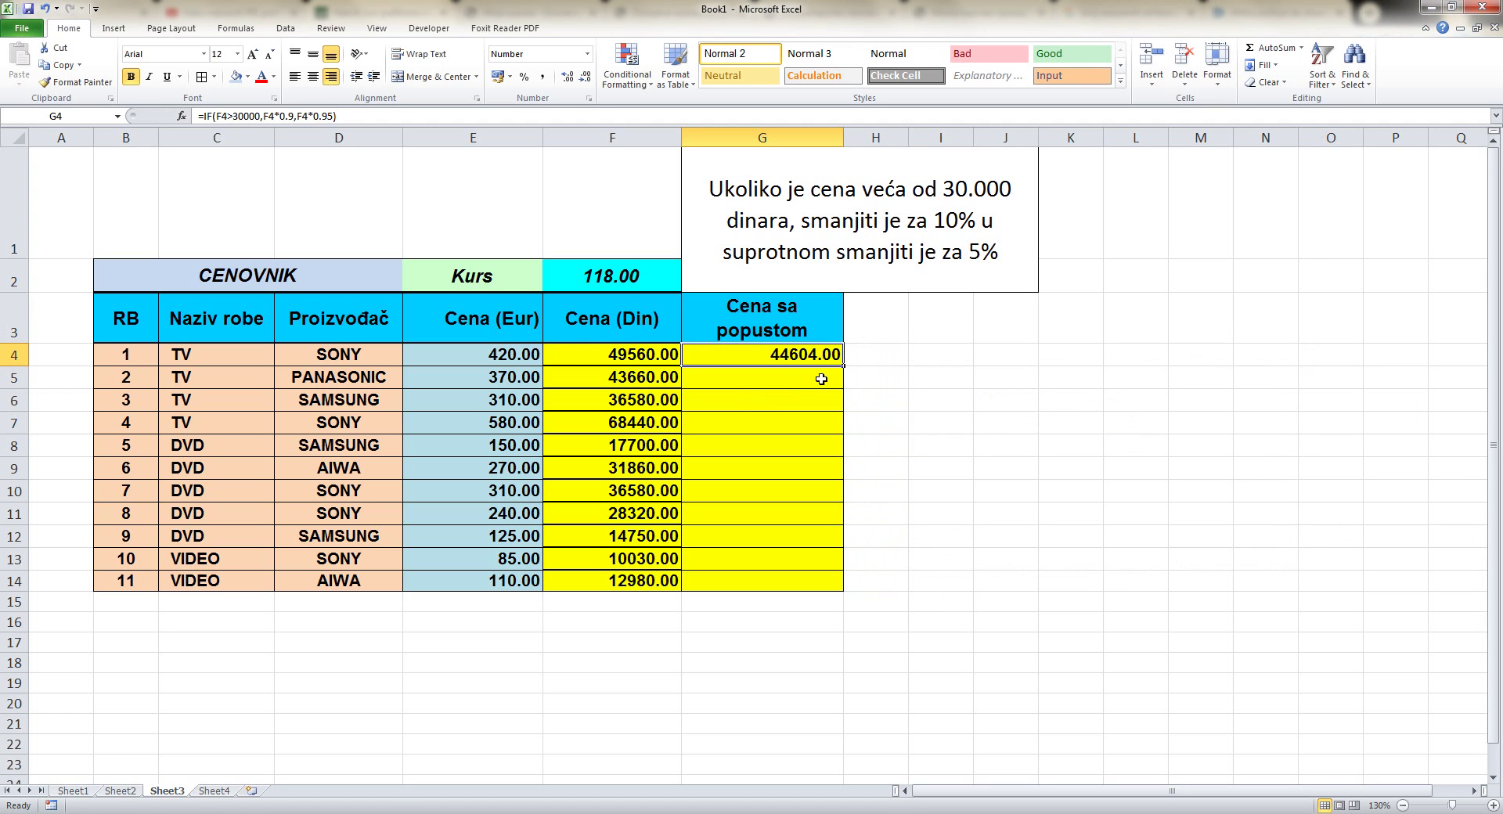
Fill G4's IF formula down to G14, check G13, then select F4:G14.
drag(843, 365, 843, 591)
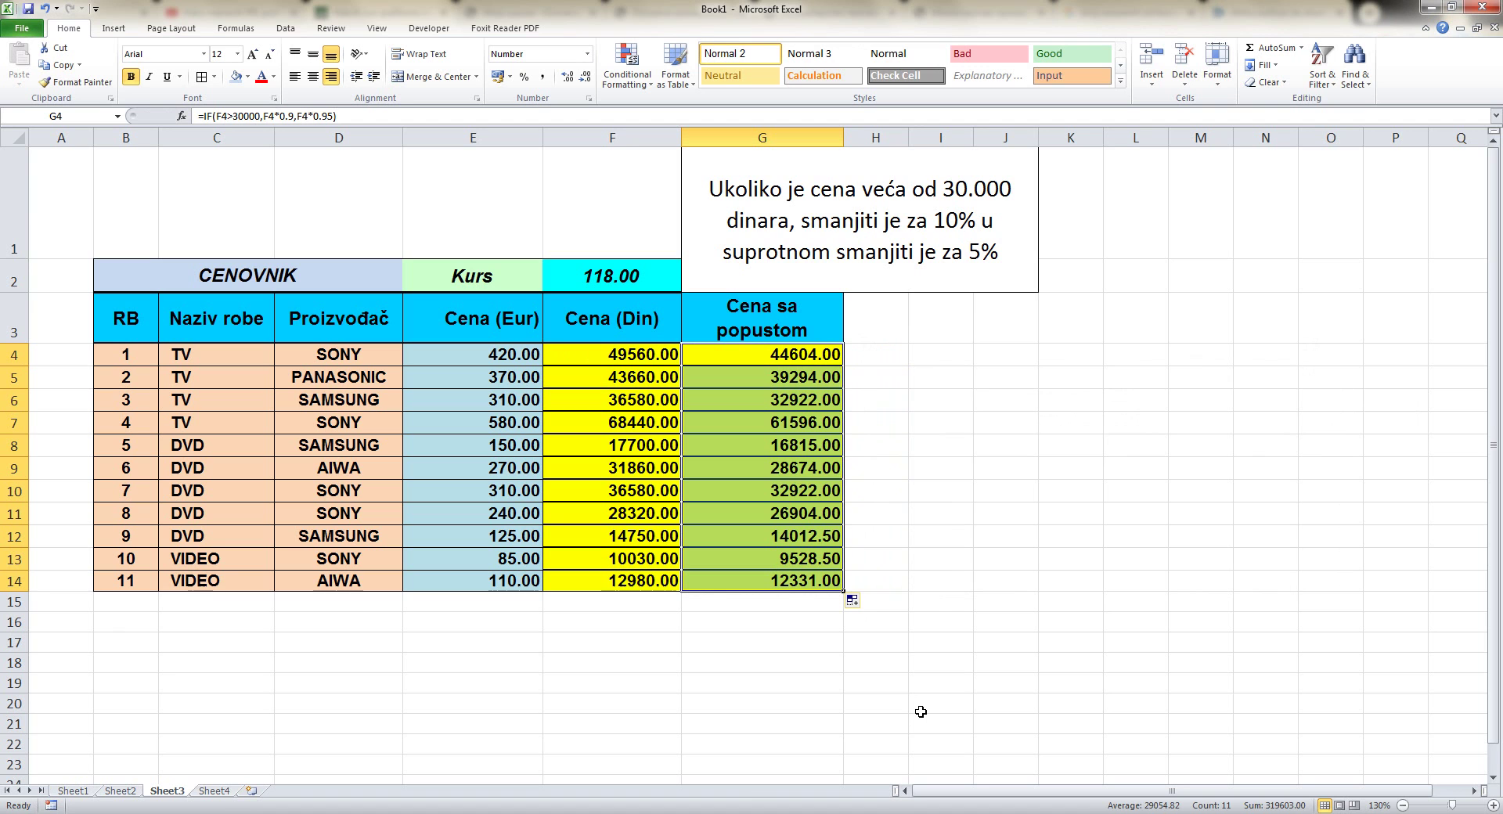
click(741, 560)
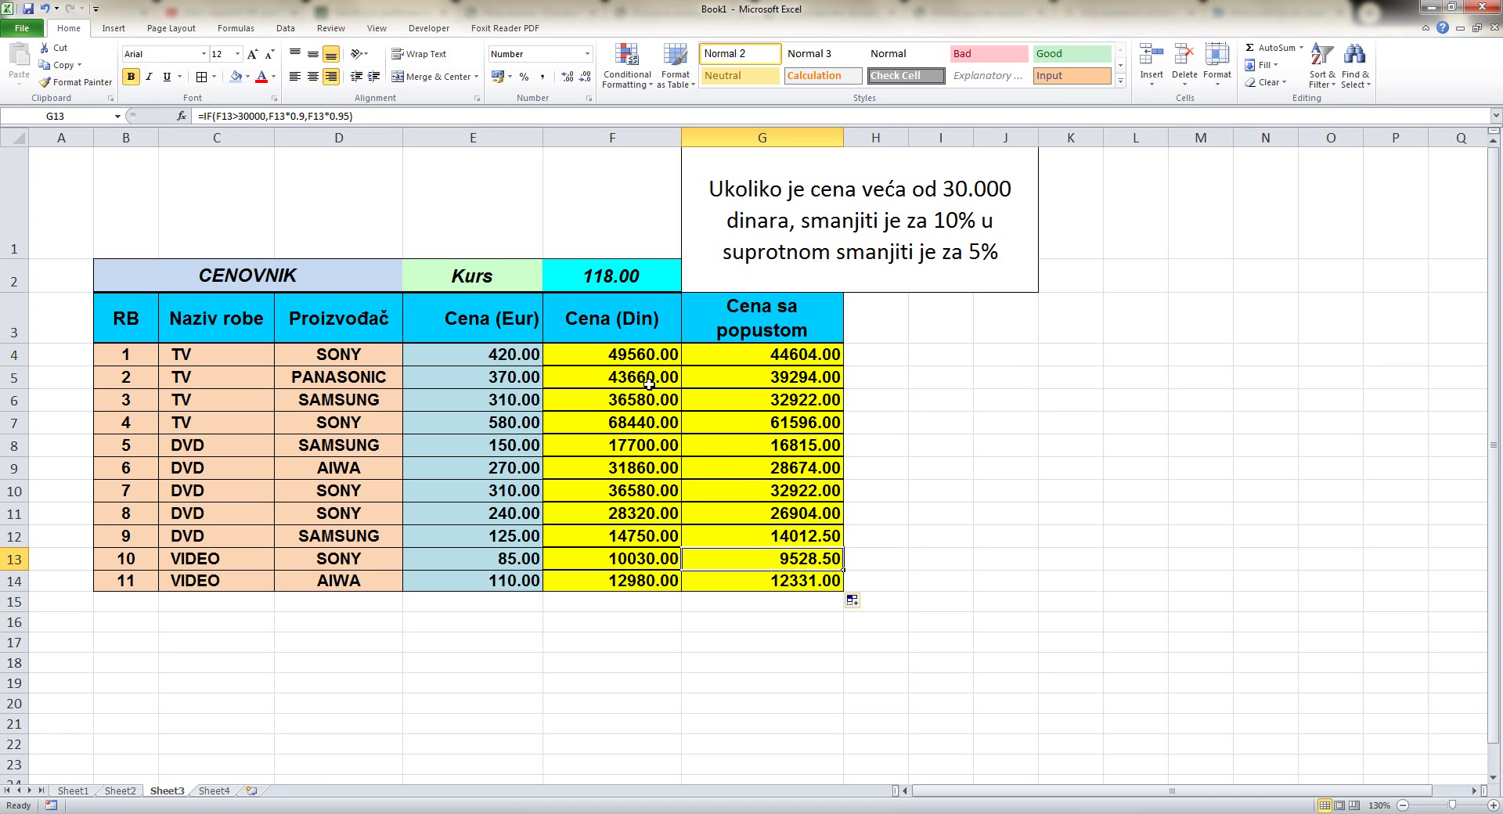
mouse_move(596, 354)
mouse_down()
mouse_move(710, 369)
mouse_move(784, 583)
mouse_up()
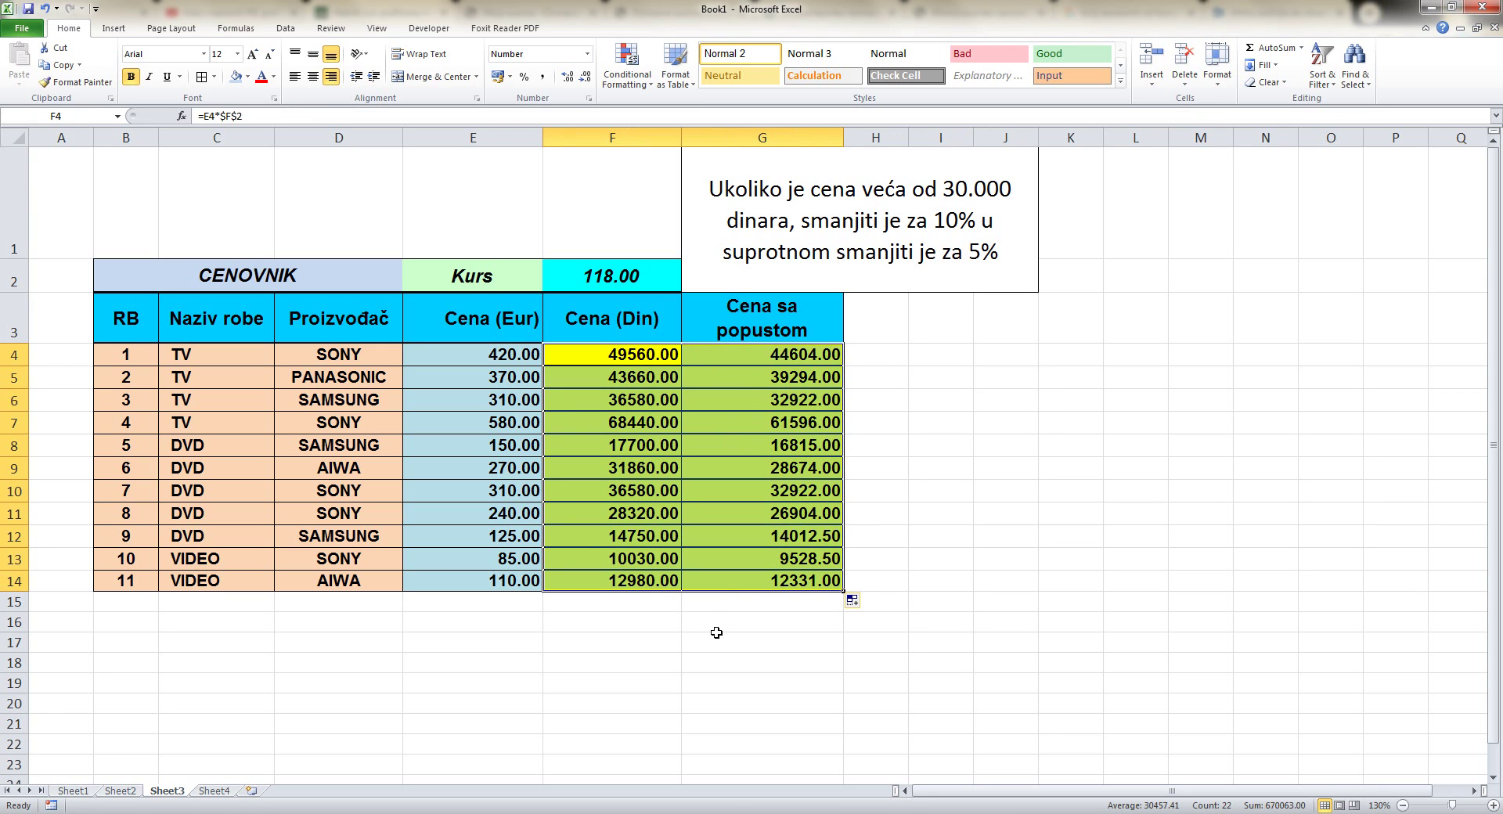
Format F4:G14 as Currency with the Din. Serbian (Latin, Serbia) symbol.
right_click(621, 404)
click(696, 619)
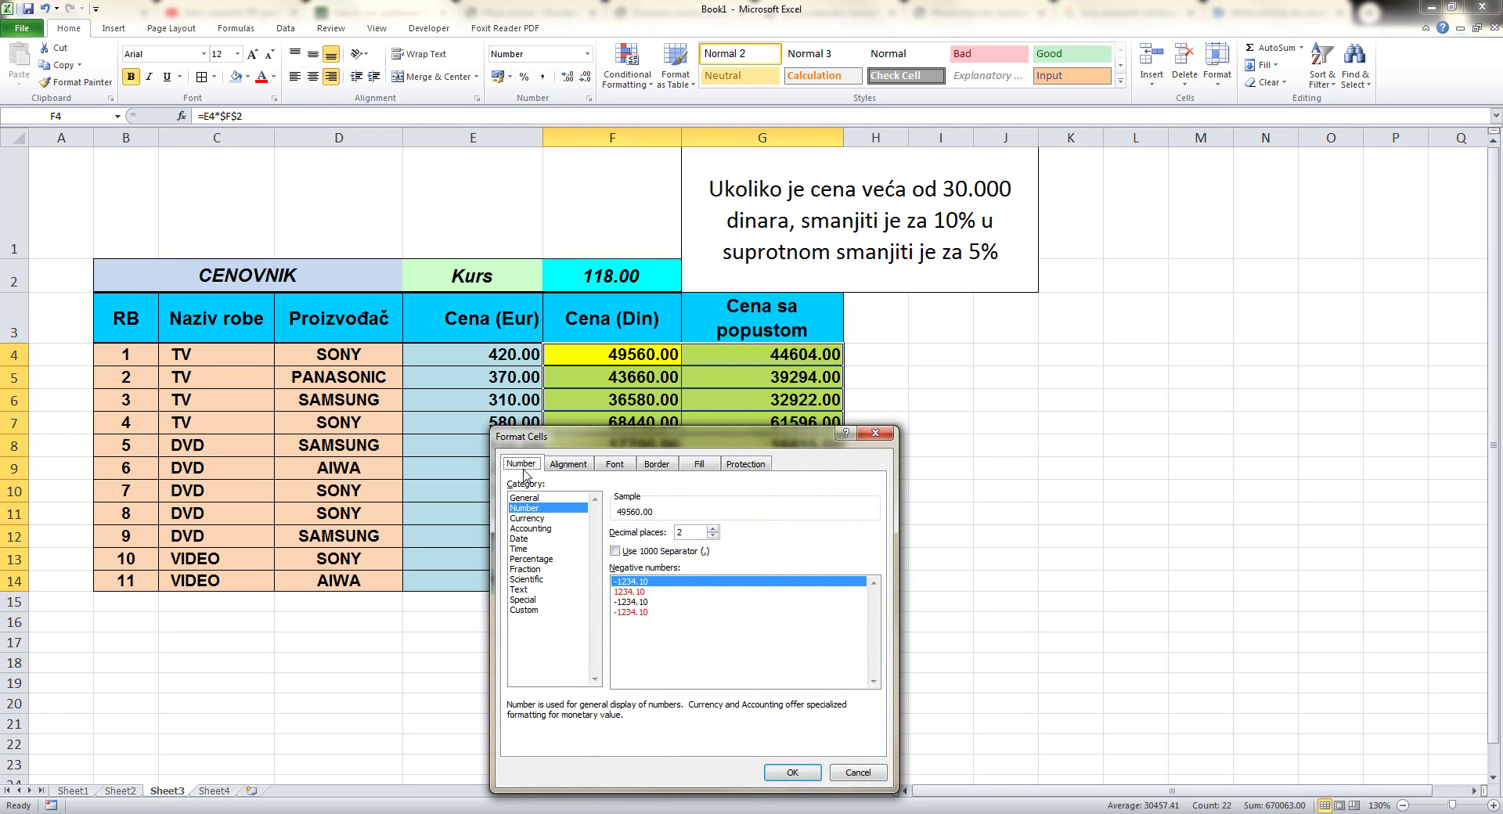
click(537, 519)
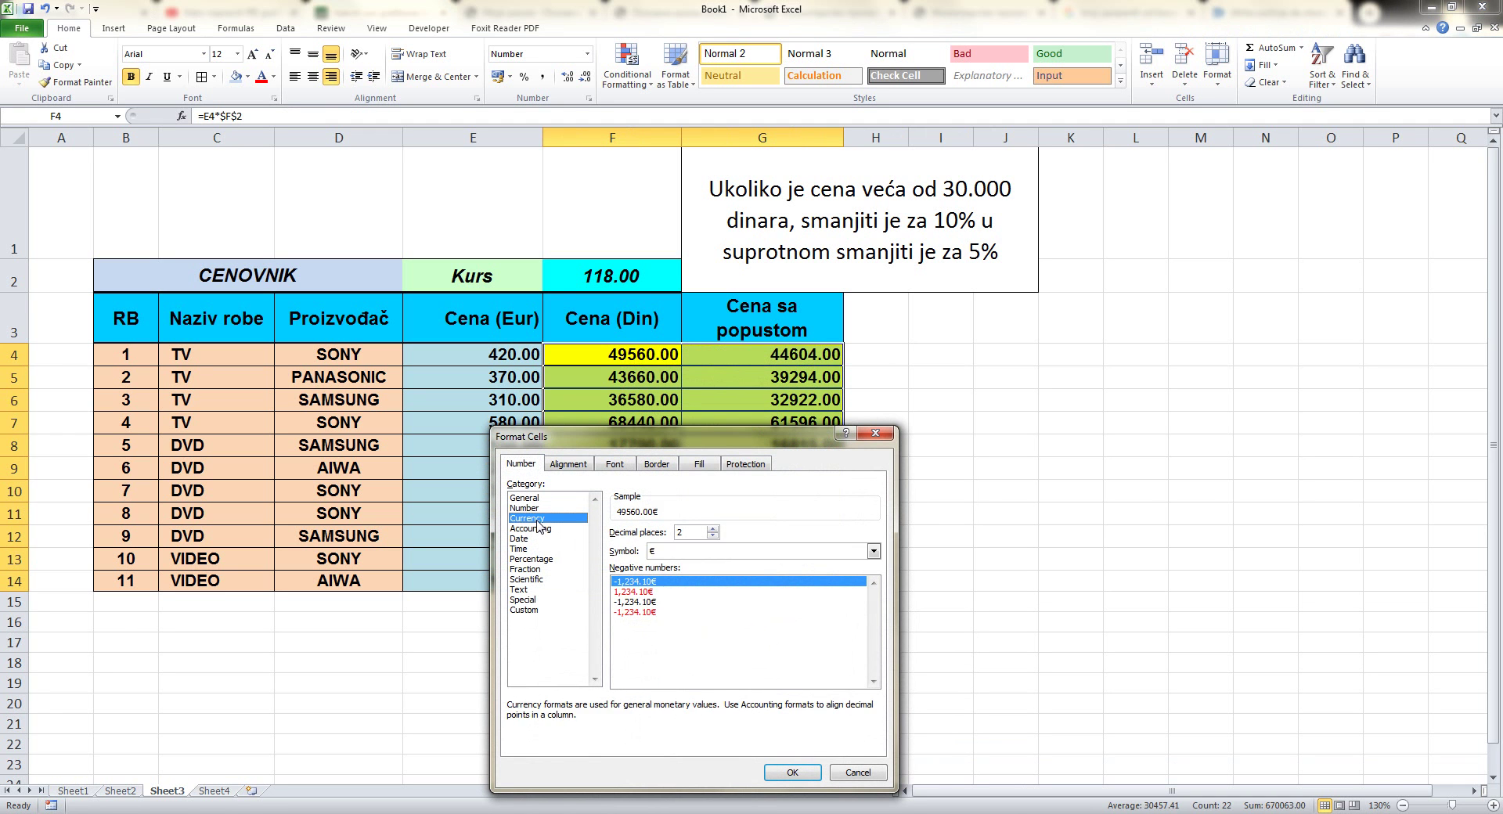
drag(658, 450, 1055, 354)
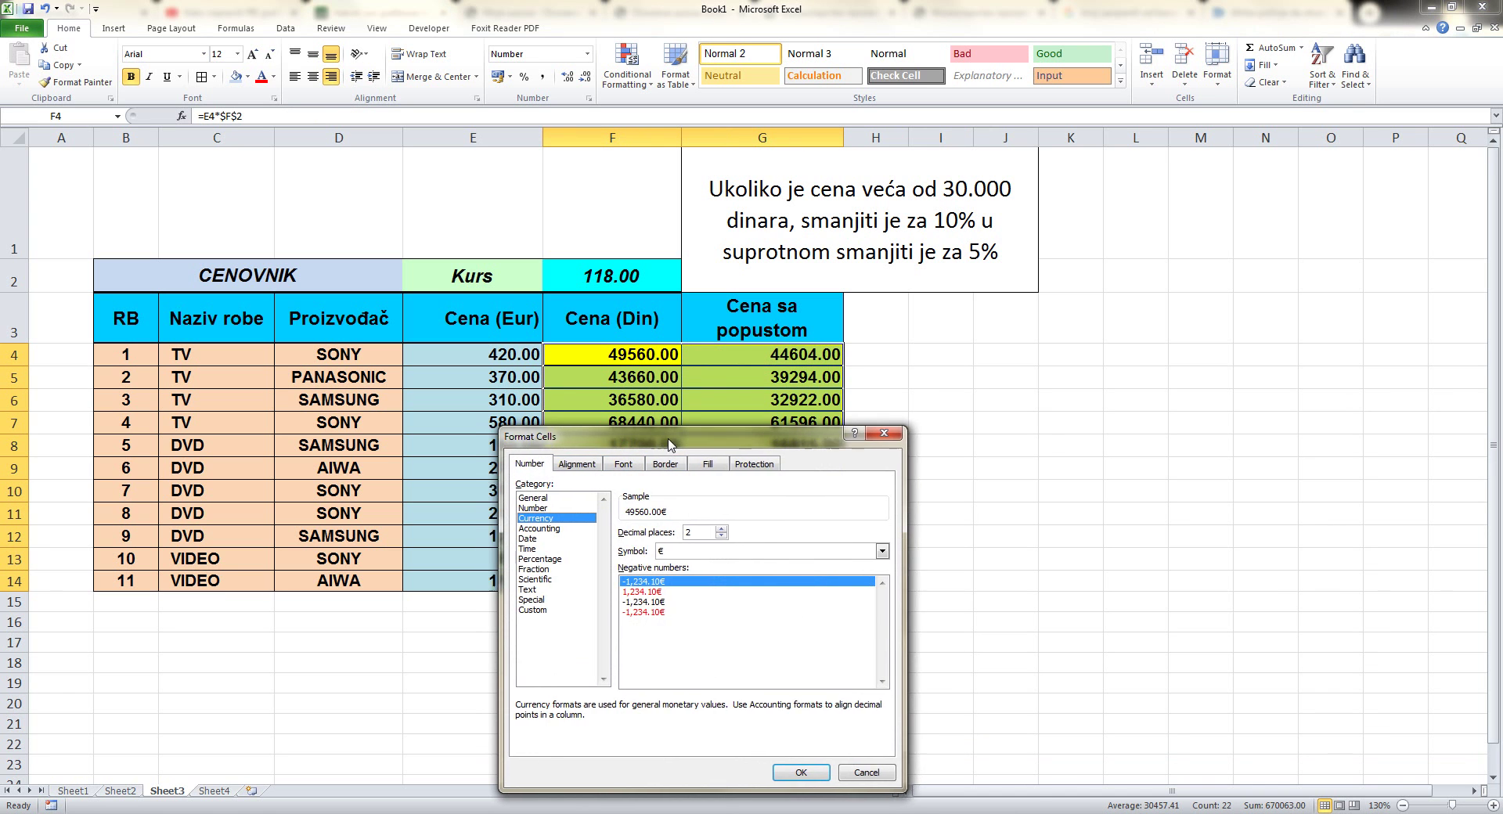
click(1271, 462)
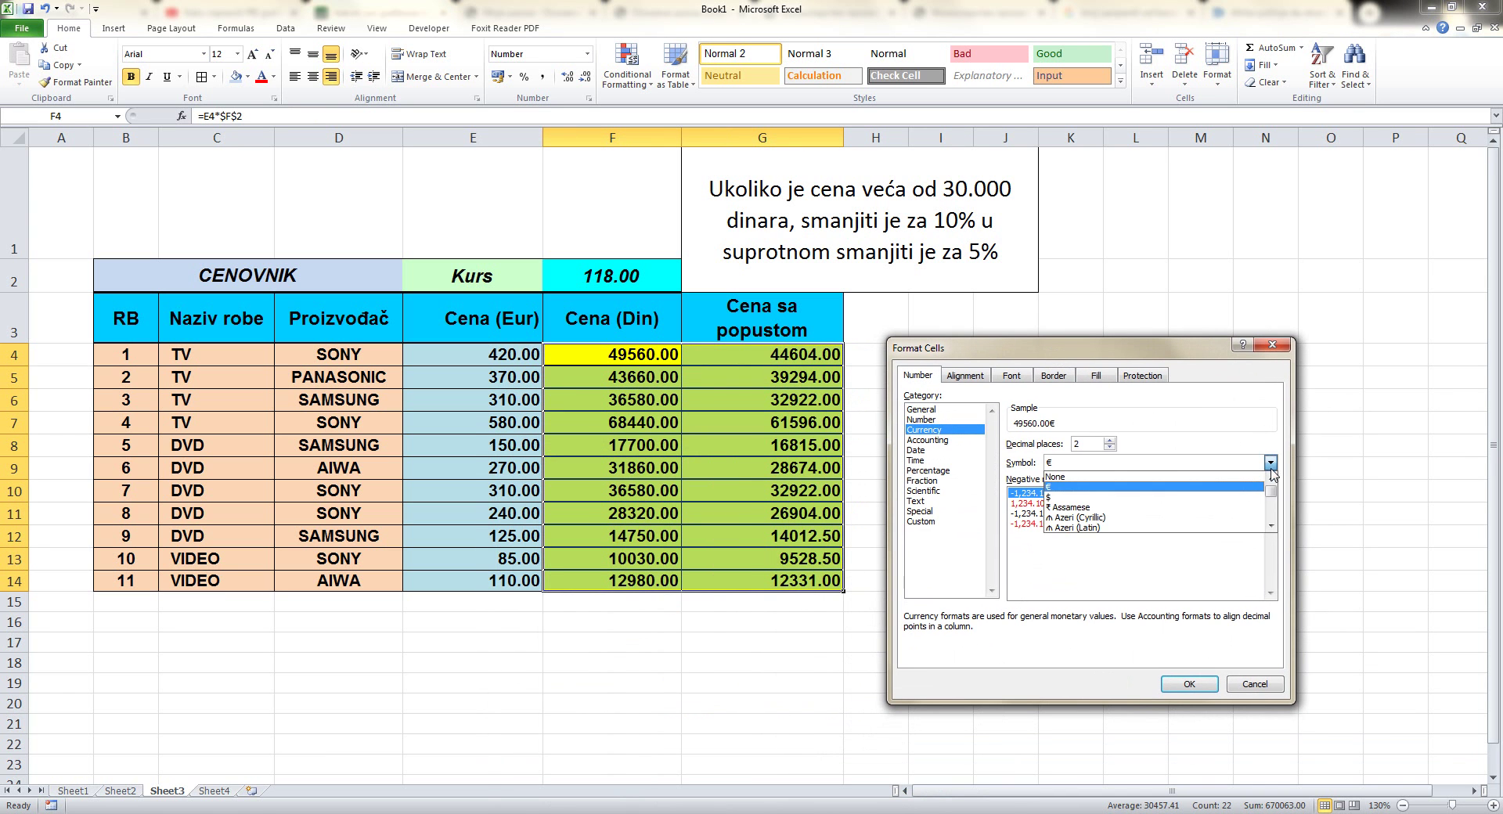
drag(1271, 479, 1271, 495)
scroll(1245, 507, down, 1)
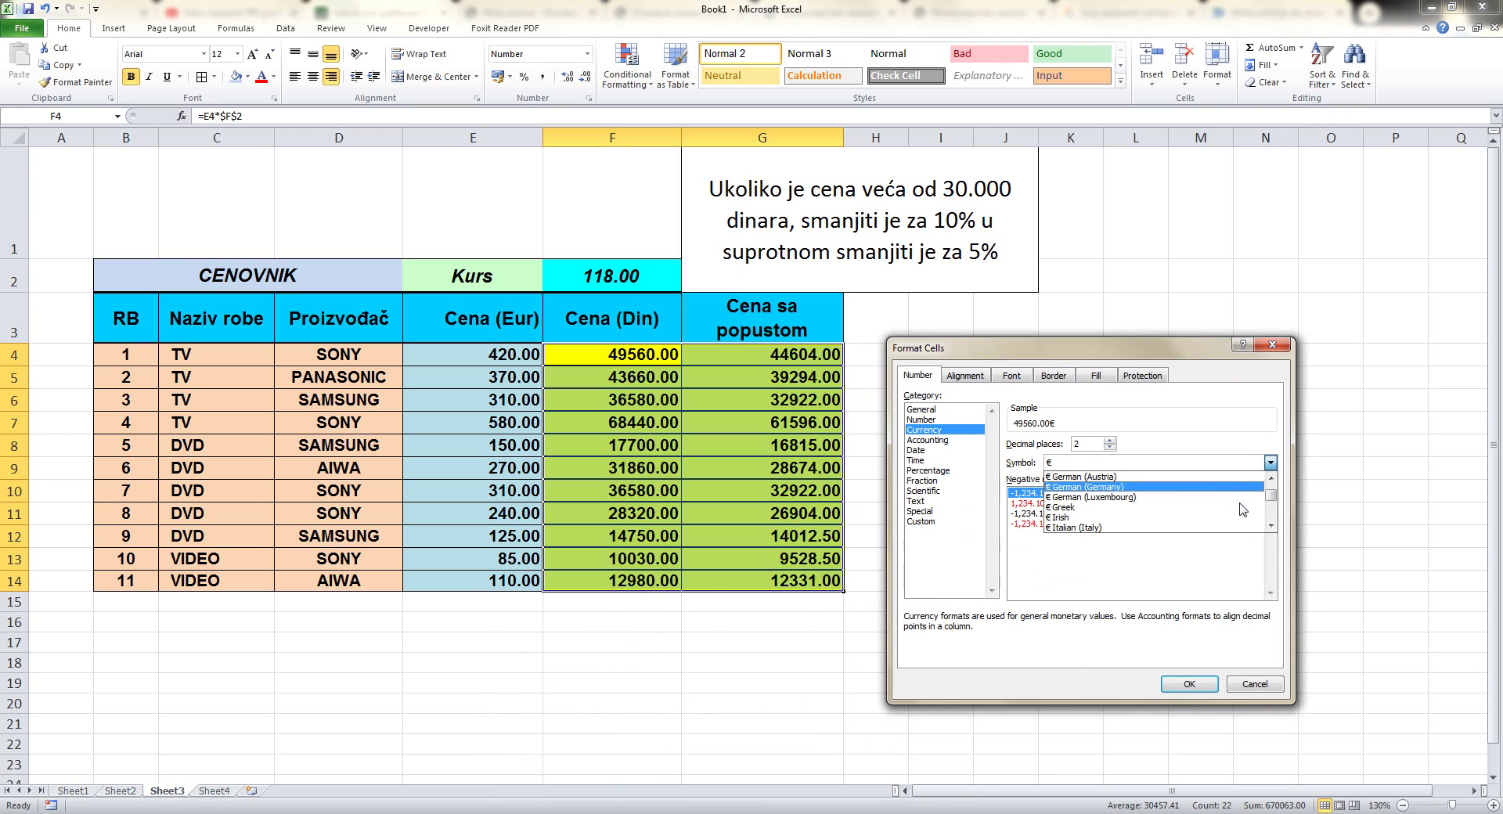
scroll(1242, 508, down, 1)
scroll(1240, 511, down, 1)
scroll(1241, 510, down, 1)
scroll(1241, 510, down, 1)
scroll(1241, 510, down, 1)
scroll(1242, 510, down, 1)
scroll(1241, 510, down, 1)
scroll(1241, 510, down, 2)
scroll(1241, 510, down, 2)
scroll(1242, 510, down, 2)
scroll(1239, 510, down, 1)
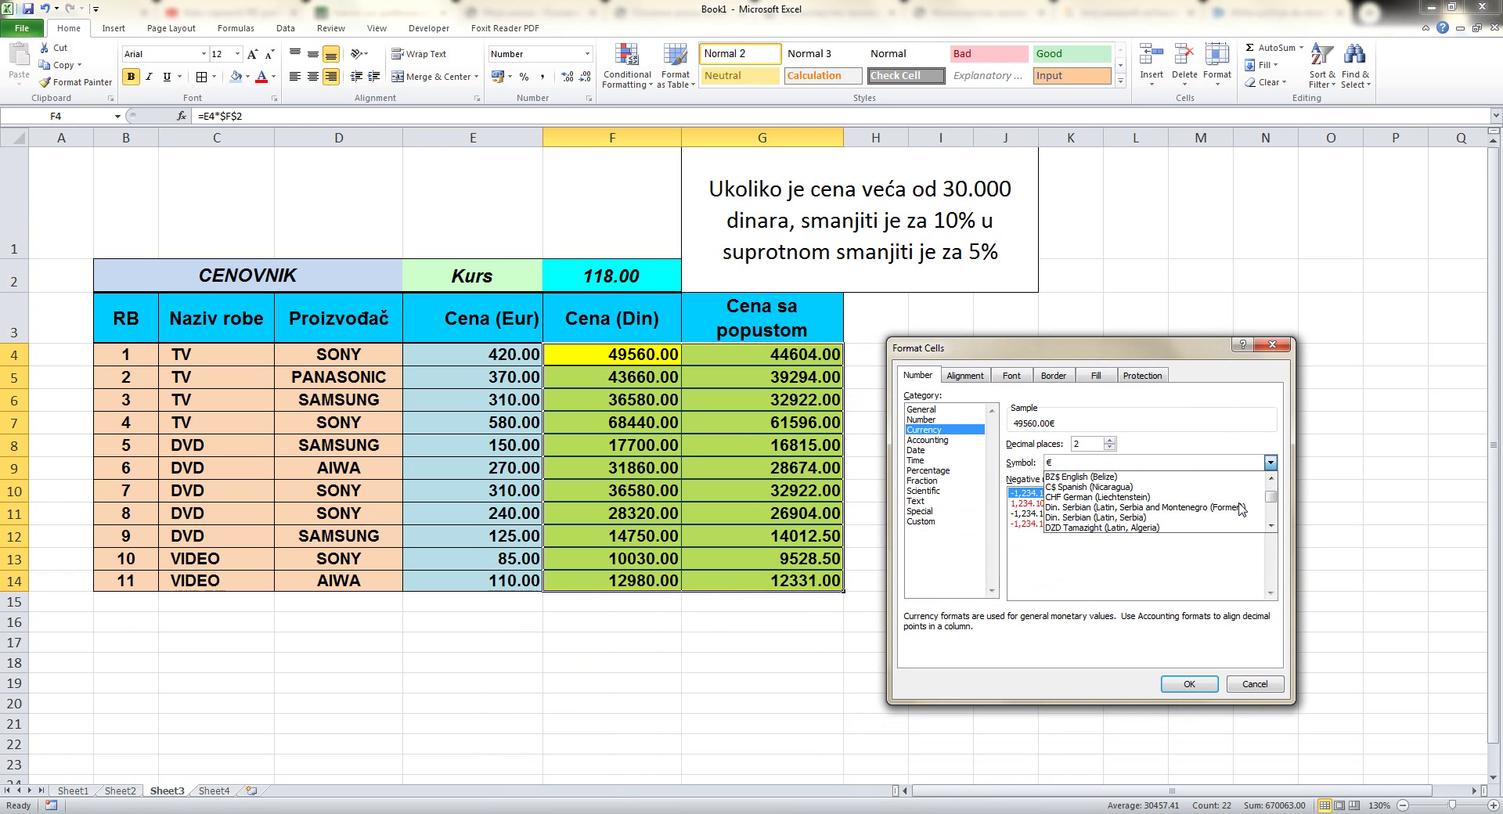
click(1144, 518)
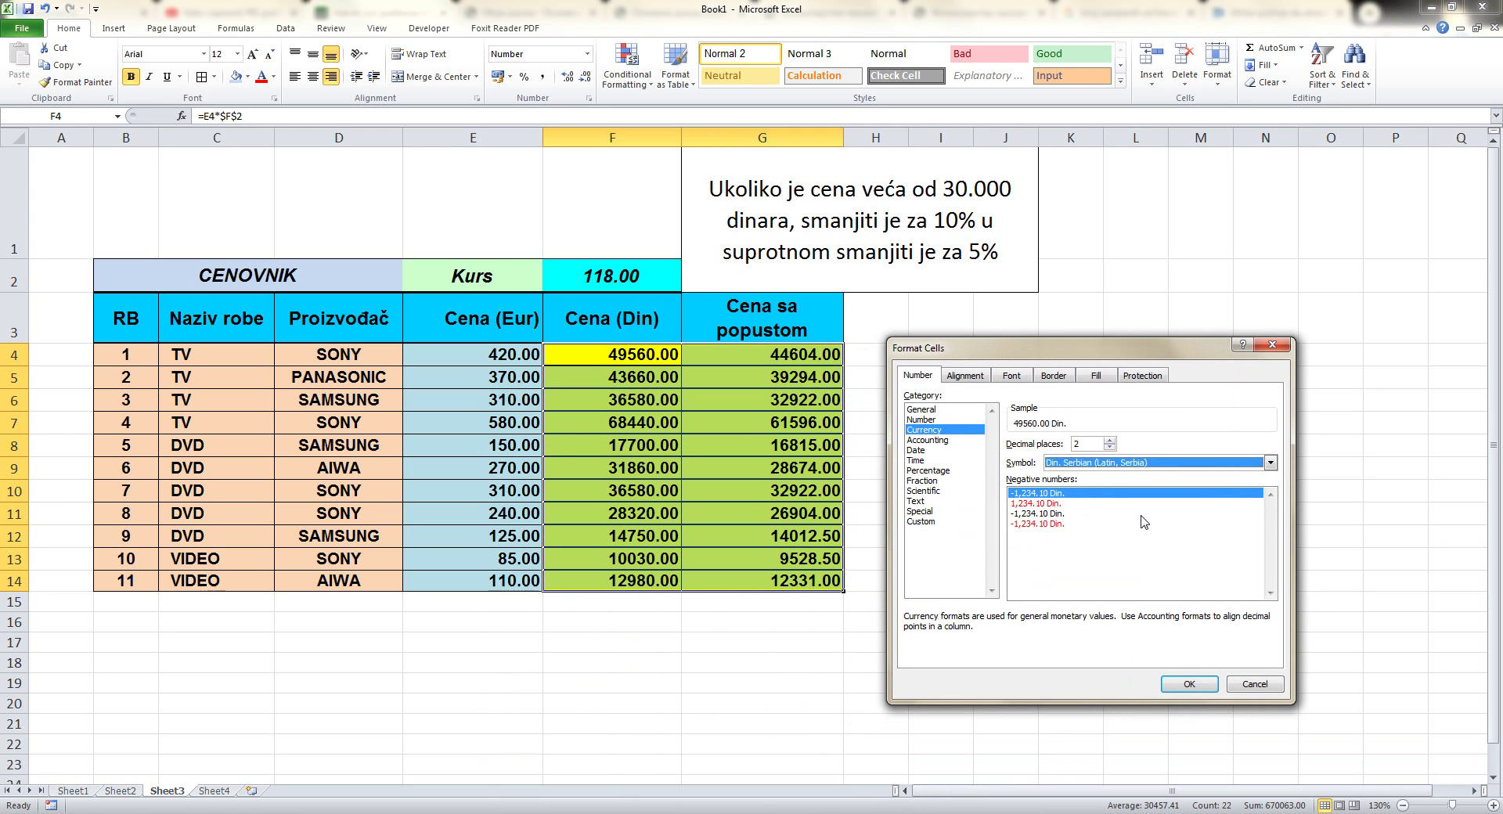
click(1184, 685)
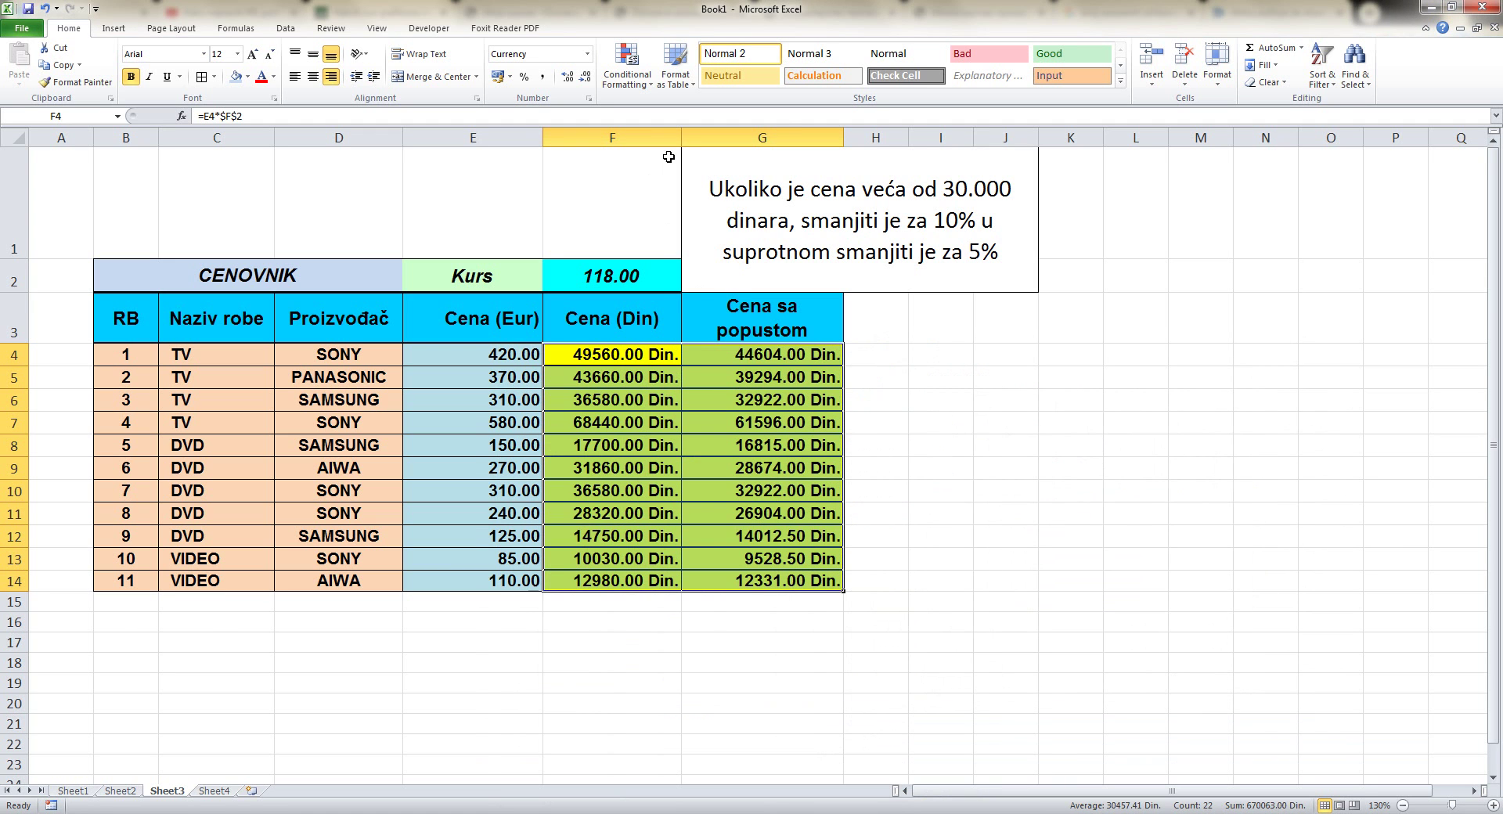
Widen columns F and G so the Din. values and discount header fit.
drag(679, 139, 698, 139)
drag(860, 139, 875, 140)
click(974, 581)
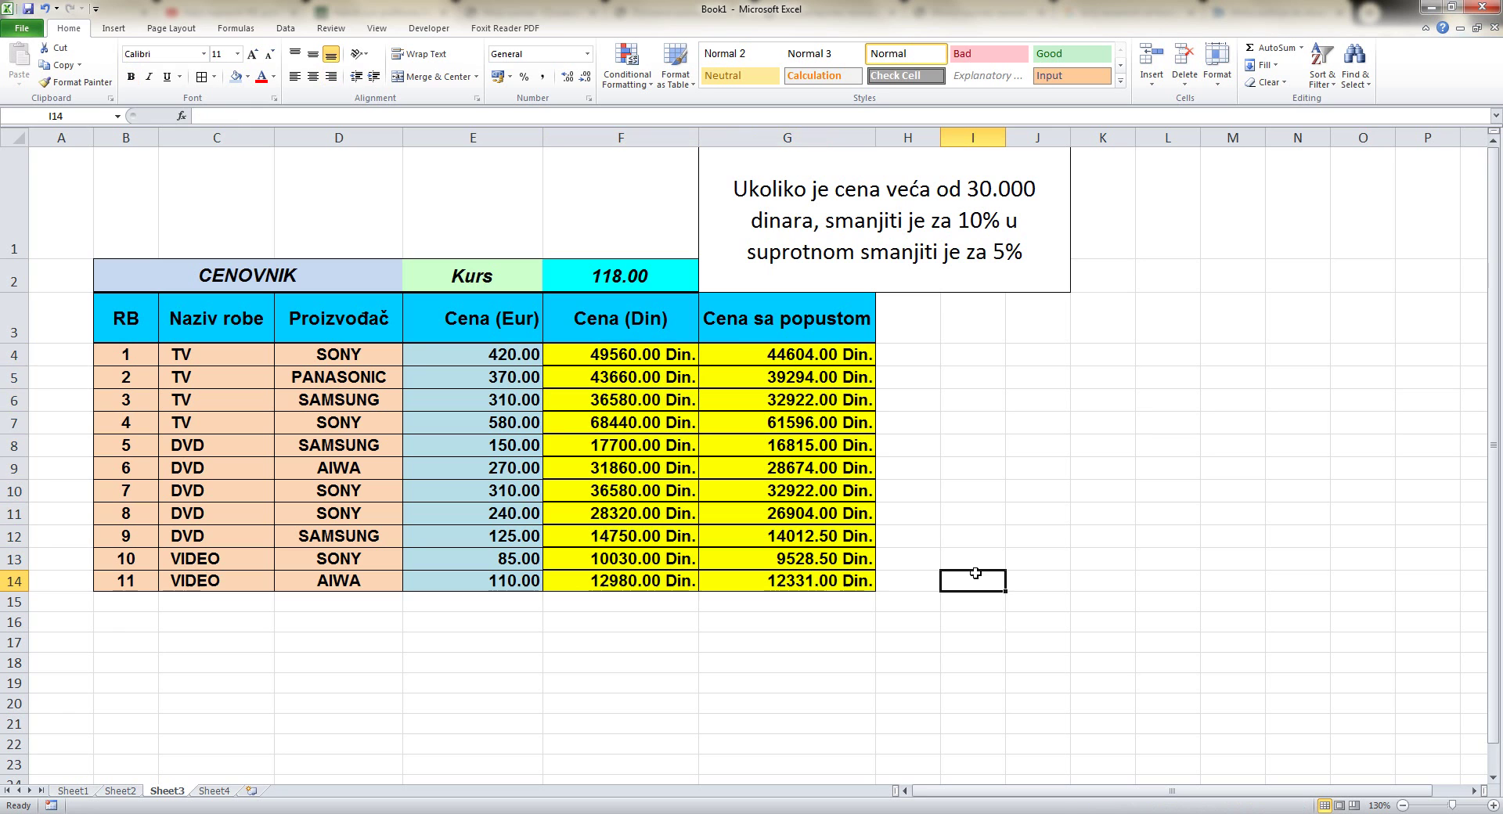